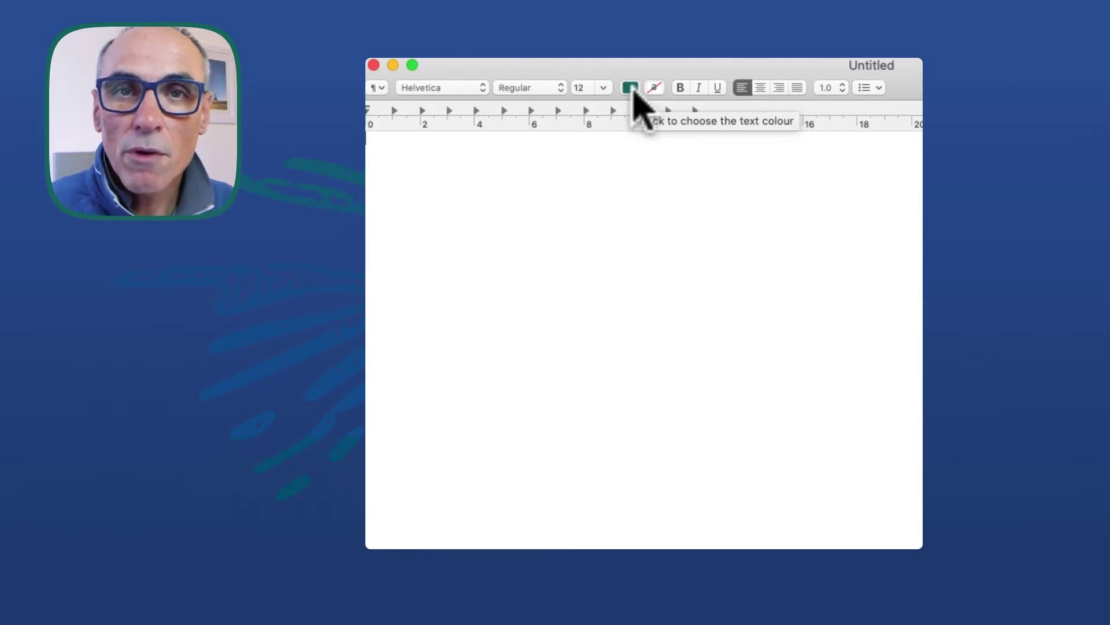
Step: Open the full colour picker for the text colour and switch it to the colour wheel
{"action": "left_click", "coordinate": [635, 88]}
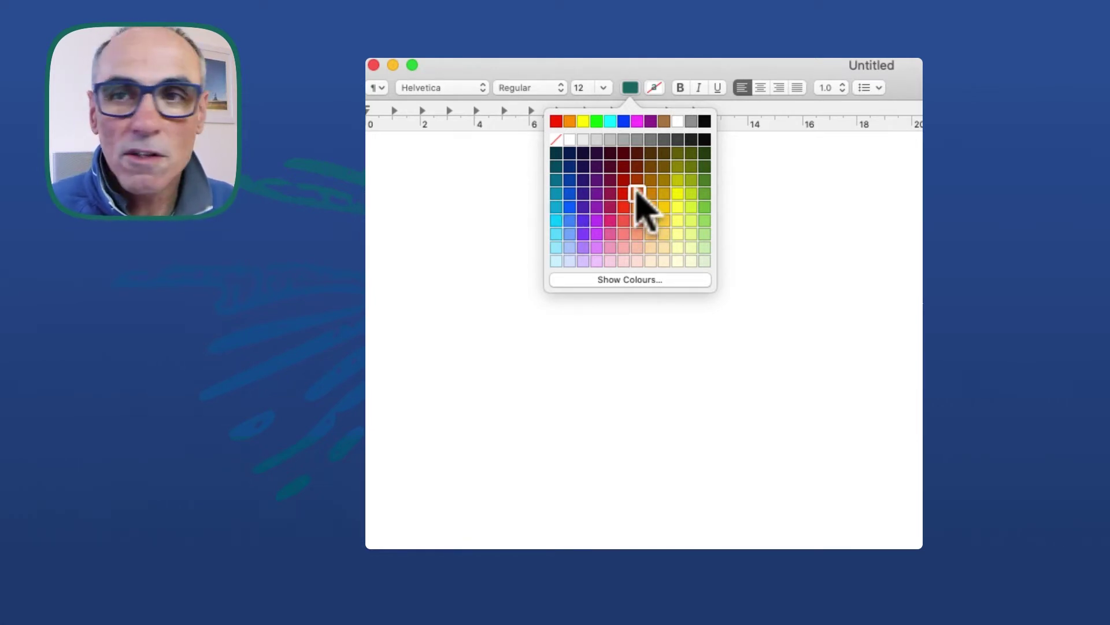
{"action": "left_click", "coordinate": [671, 281]}
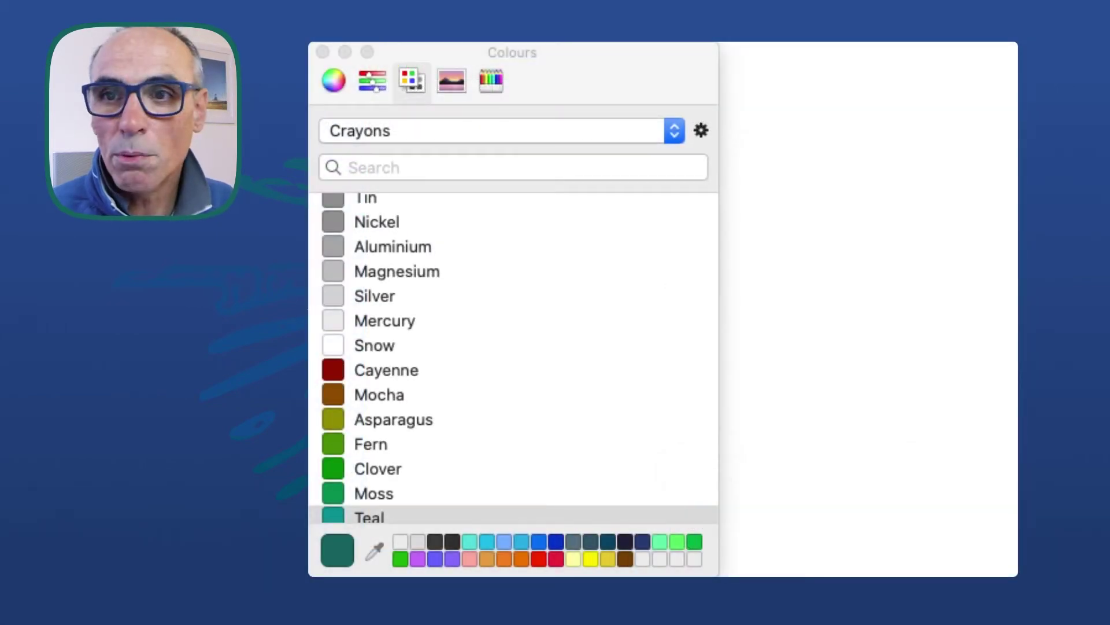
{"action": "left_click", "coordinate": [334, 79]}
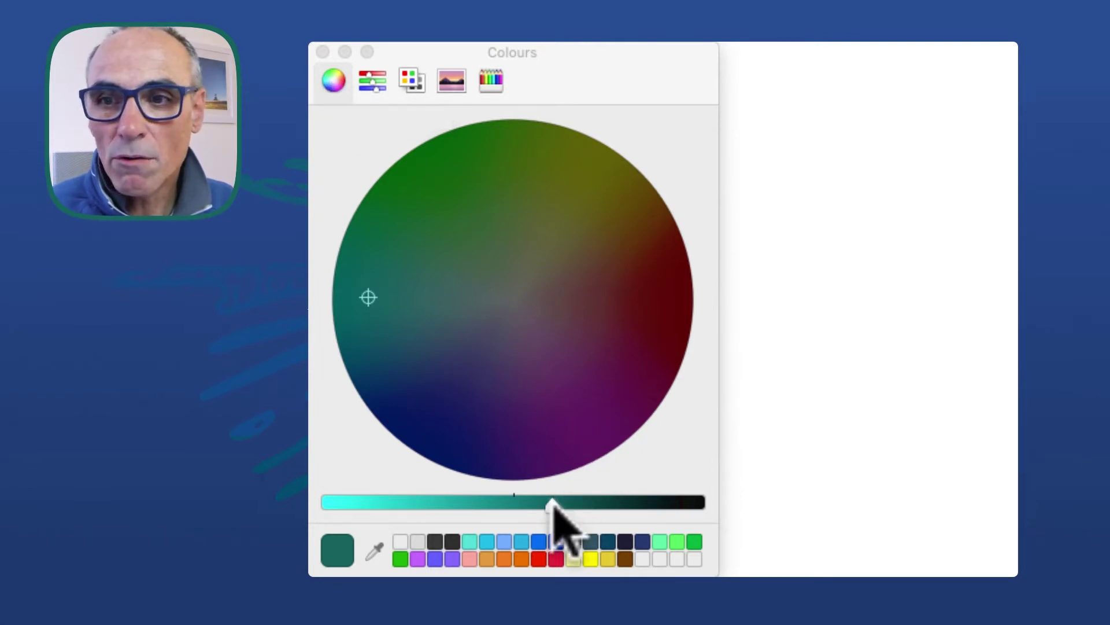
Step: Darken the wheel to black, brighten it to almost full, and pick the near-white colour at its centre
{"action": "left_click_drag", "start_coordinate": [551, 507], "coordinate": [734, 503]}
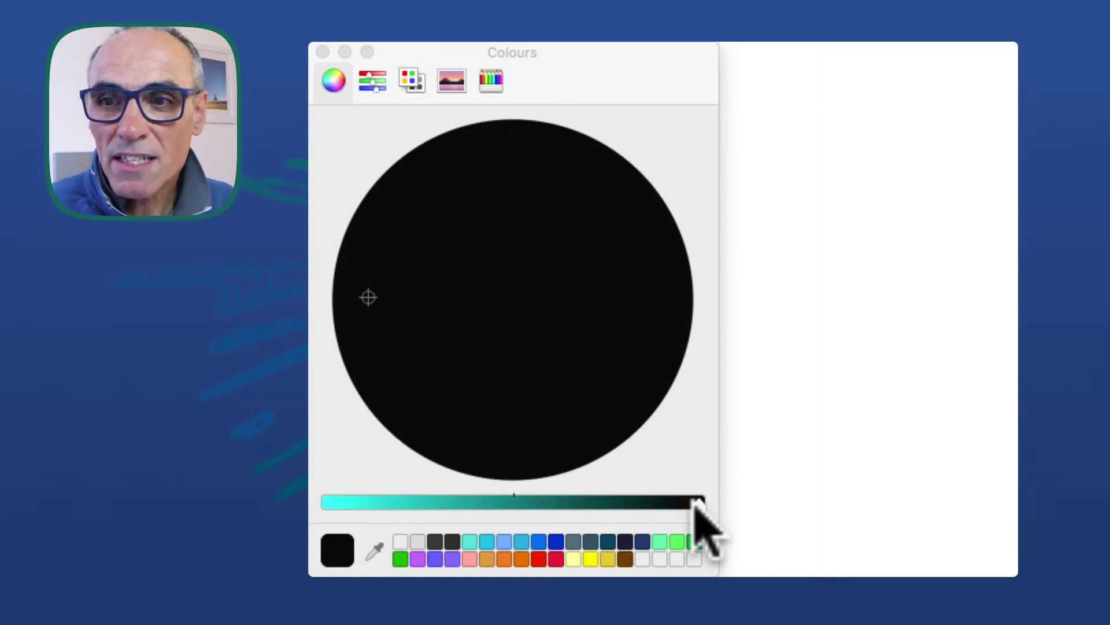
{"action": "left_click_drag", "start_coordinate": [698, 503], "coordinate": [349, 503]}
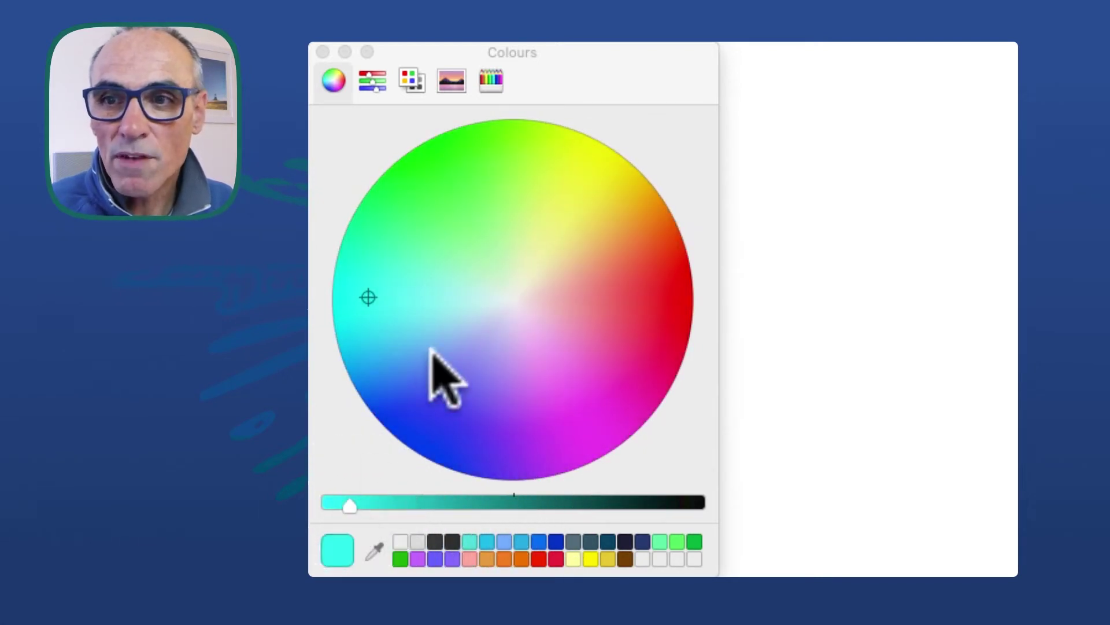
{"action": "left_click", "coordinate": [513, 293]}
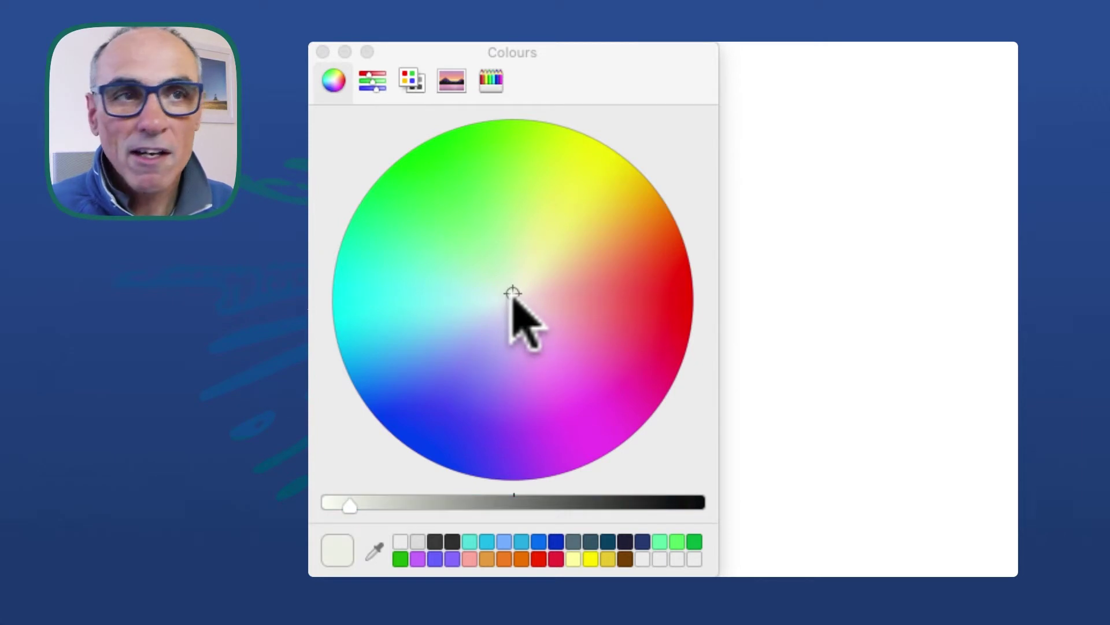
{"action": "left_click_drag", "start_coordinate": [513, 294], "coordinate": [509, 297]}
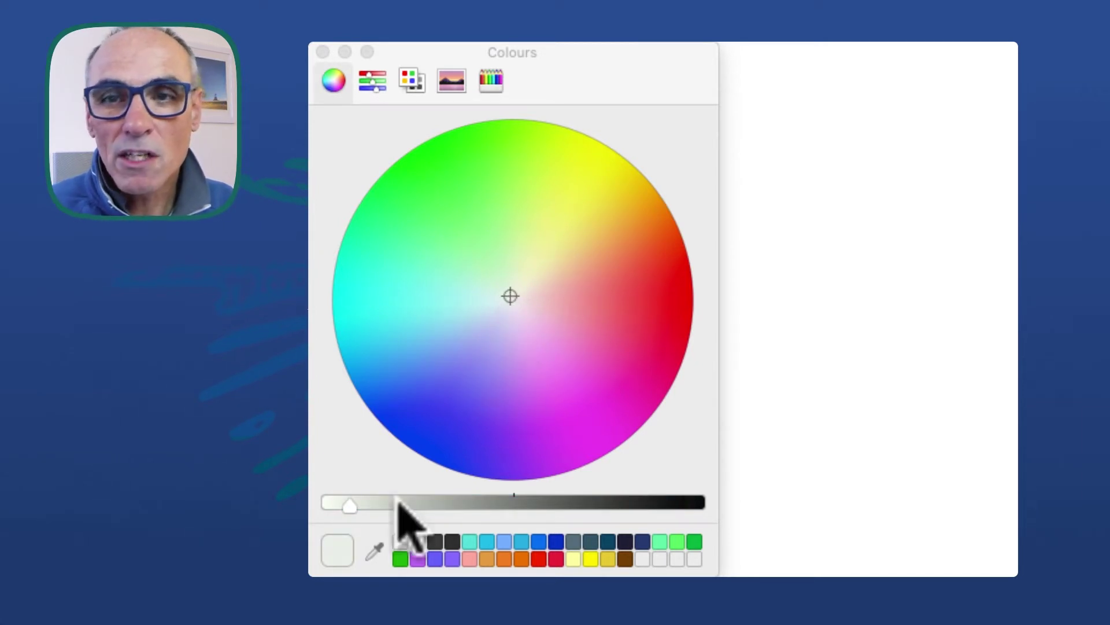
{"action": "mouse_move", "coordinate": [347, 506]}
{"action": "left_mouse_down"}
{"action": "mouse_move", "coordinate": [318, 508]}
{"action": "mouse_move", "coordinate": [723, 520]}
{"action": "mouse_move", "coordinate": [516, 516]}
{"action": "mouse_move", "coordinate": [438, 500]}
{"action": "mouse_move", "coordinate": [328, 508]}
{"action": "mouse_move", "coordinate": [310, 526]}
{"action": "mouse_move", "coordinate": [353, 509]}
{"action": "mouse_move", "coordinate": [329, 506]}
{"action": "left_mouse_up"}
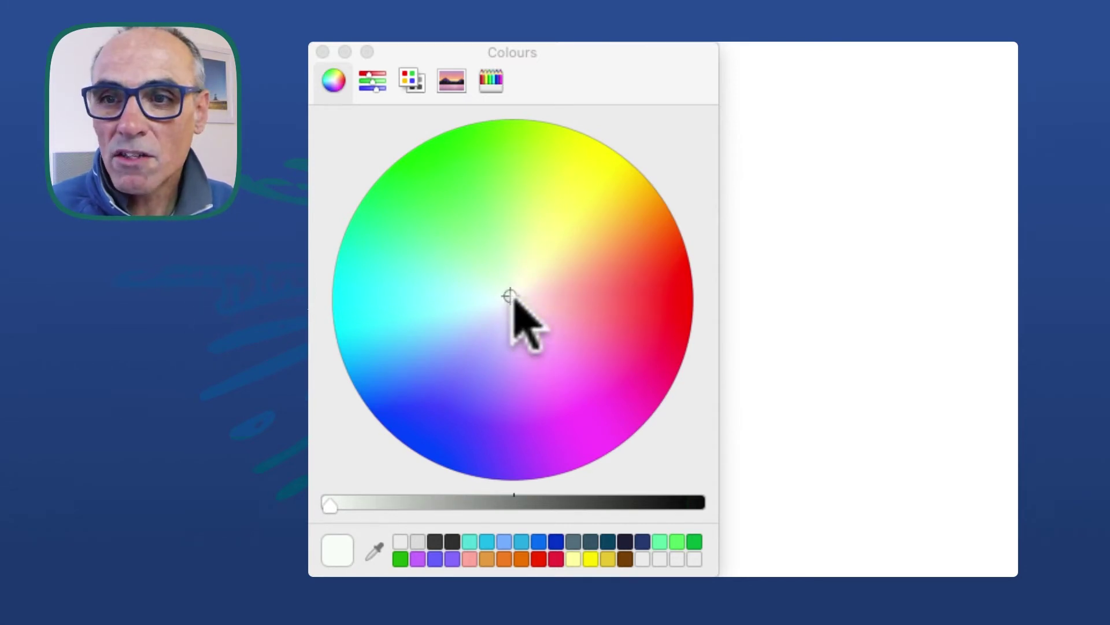
Step: Try a light green on the wheel, choose a bright red, and save the red as a swatch among the existing reds
{"action": "left_click_drag", "start_coordinate": [542, 211], "coordinate": [449, 207]}
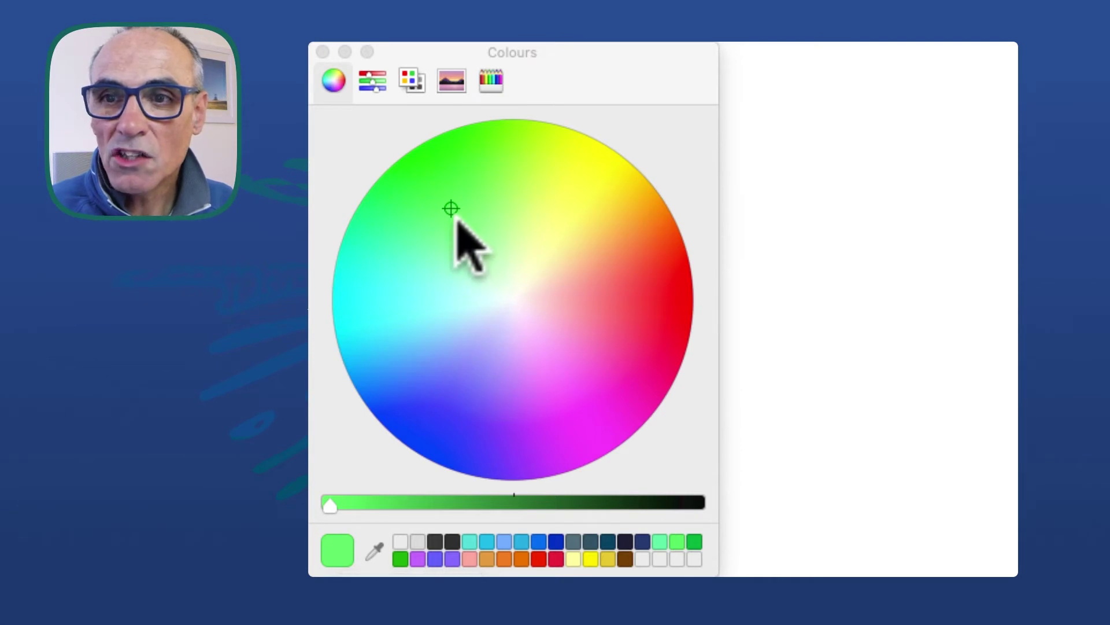
{"action": "left_click_drag", "start_coordinate": [446, 205], "coordinate": [648, 290]}
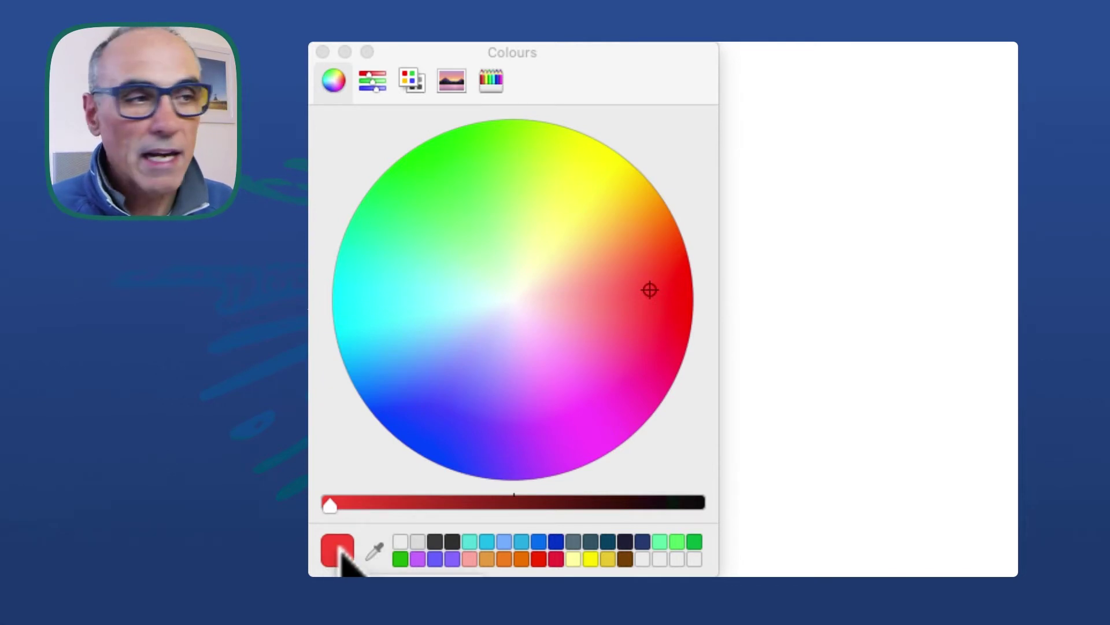
{"action": "left_click_drag", "start_coordinate": [343, 555], "coordinate": [552, 570]}
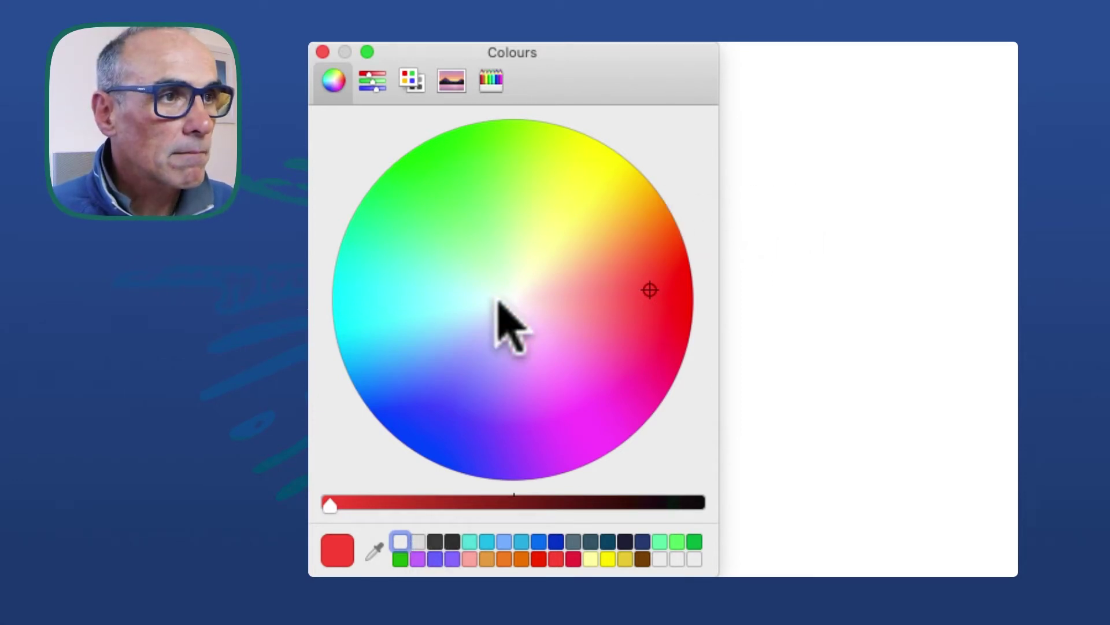
Step: Pick near-white at the centre of the colour wheel and switch the picker to the Greyscale Slider
{"action": "left_click", "coordinate": [514, 296]}
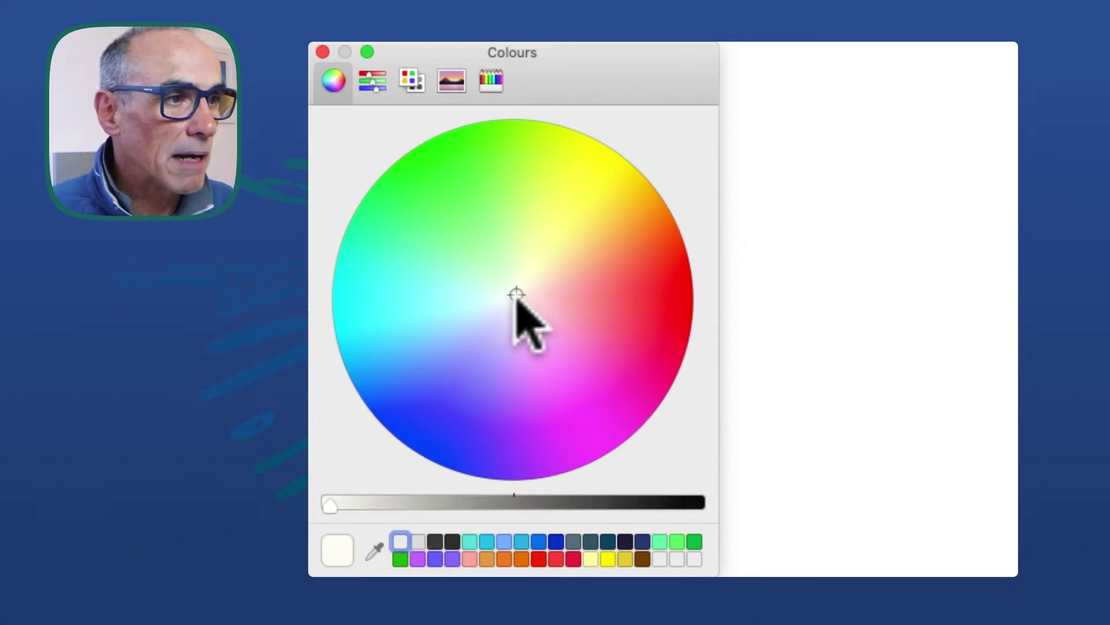
{"action": "left_click", "coordinate": [511, 296]}
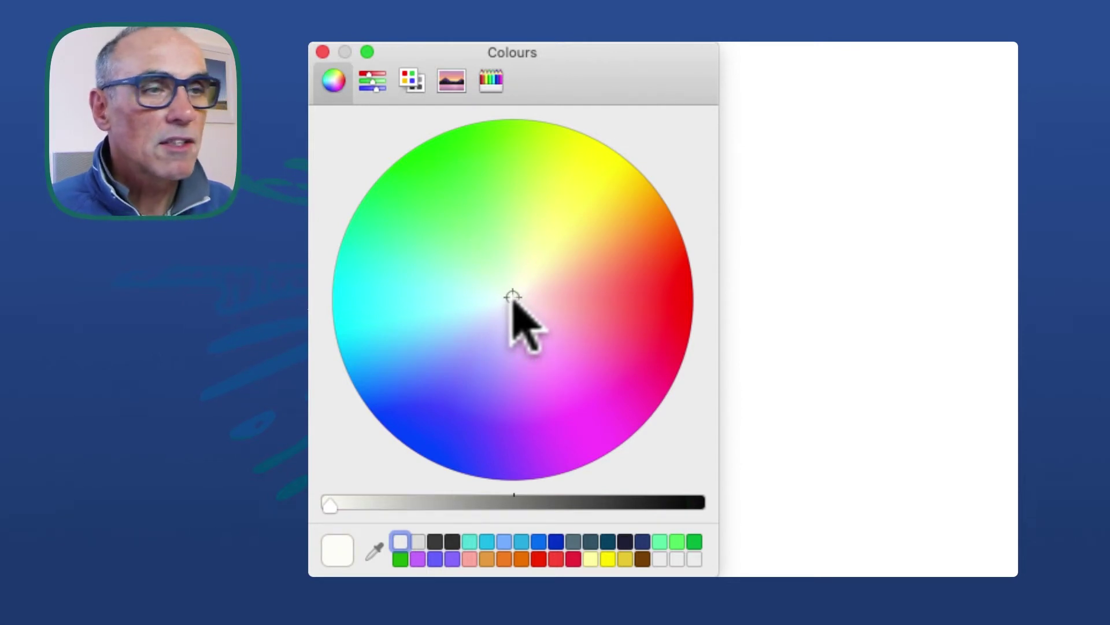
{"action": "left_click", "coordinate": [375, 83]}
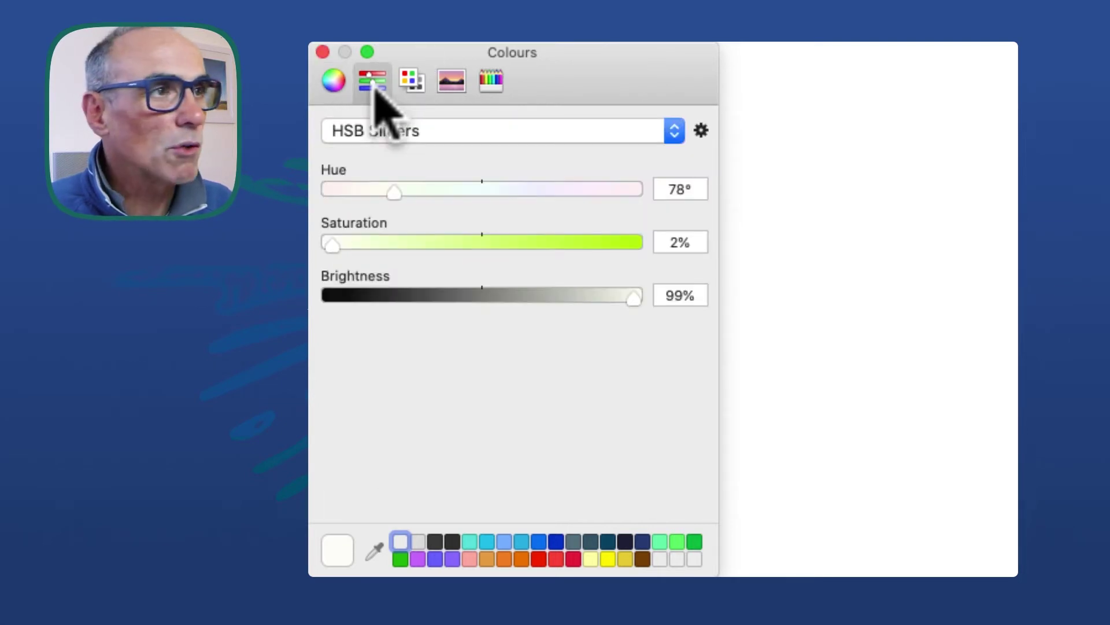
{"action": "left_click", "coordinate": [564, 131]}
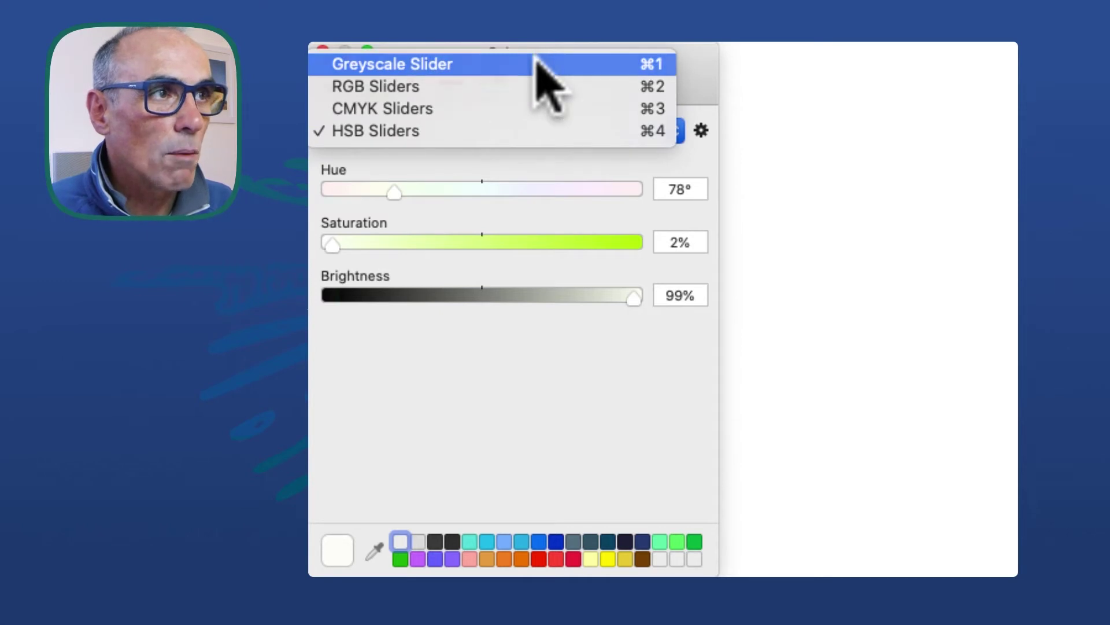
{"action": "left_click", "coordinate": [538, 62]}
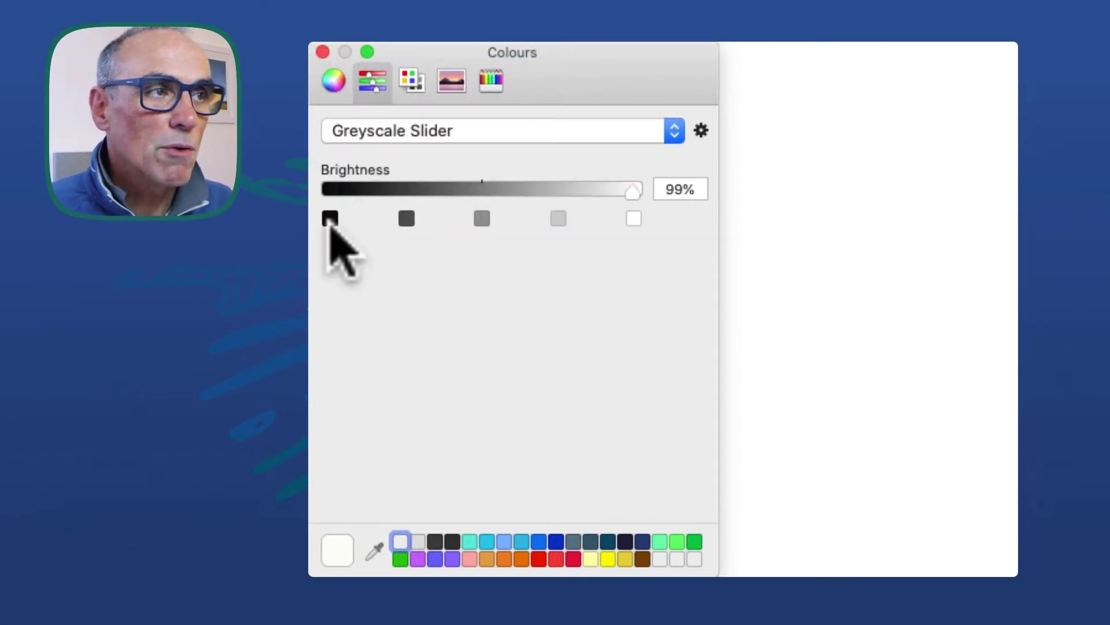
Step: Try the black, white, 75% and 50% grey presets, and move the brightness to 39% and finally 82%
{"action": "left_click", "coordinate": [330, 219]}
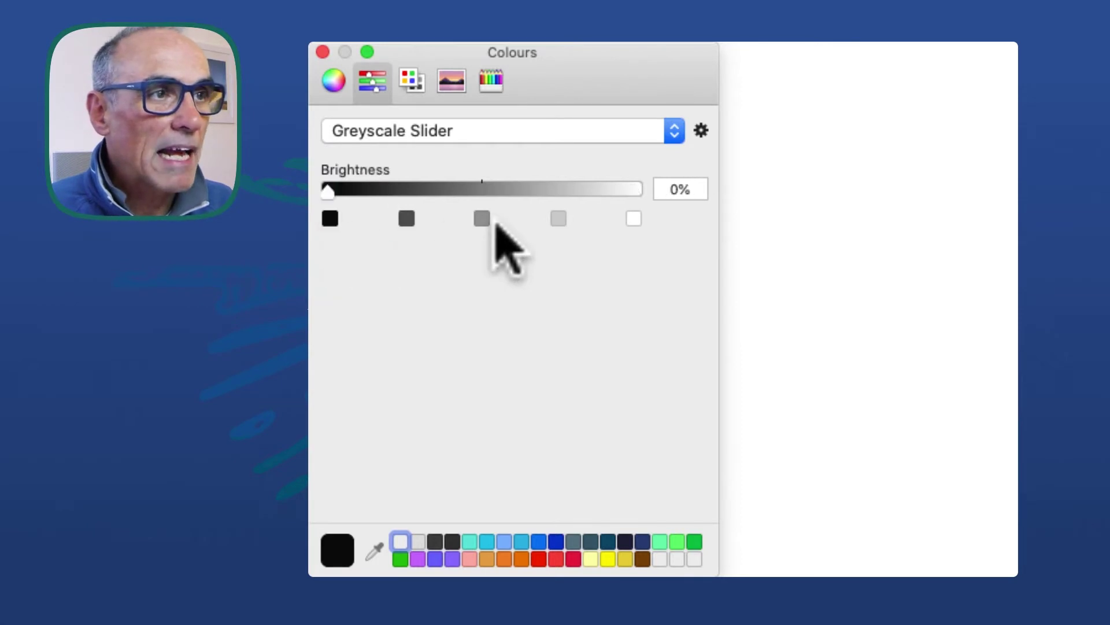
{"action": "left_click", "coordinate": [634, 219]}
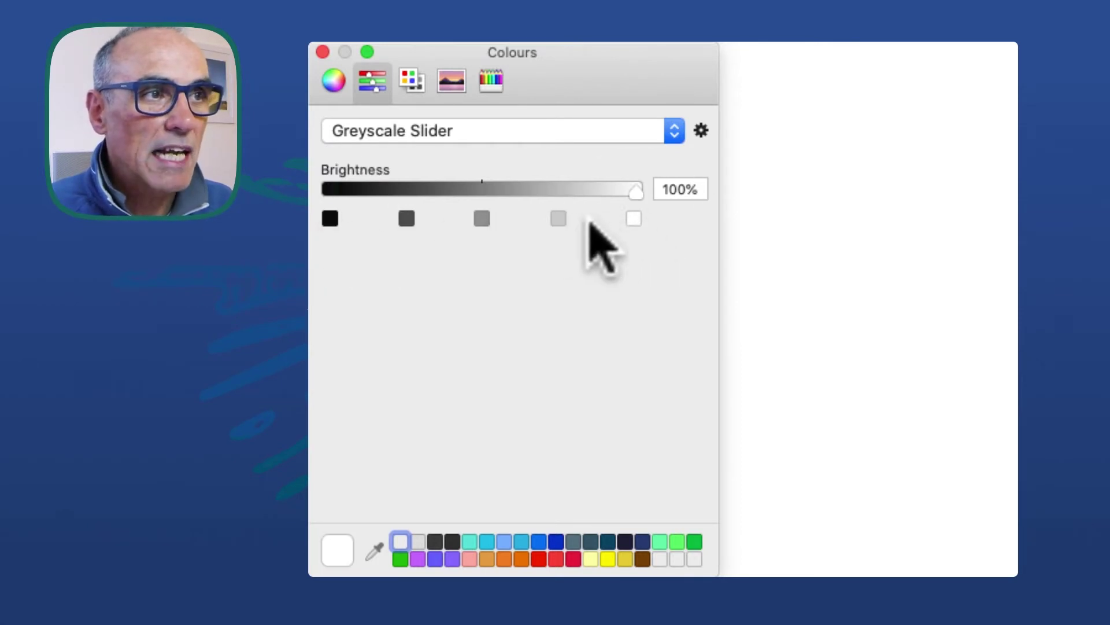
{"action": "left_click", "coordinate": [558, 219]}
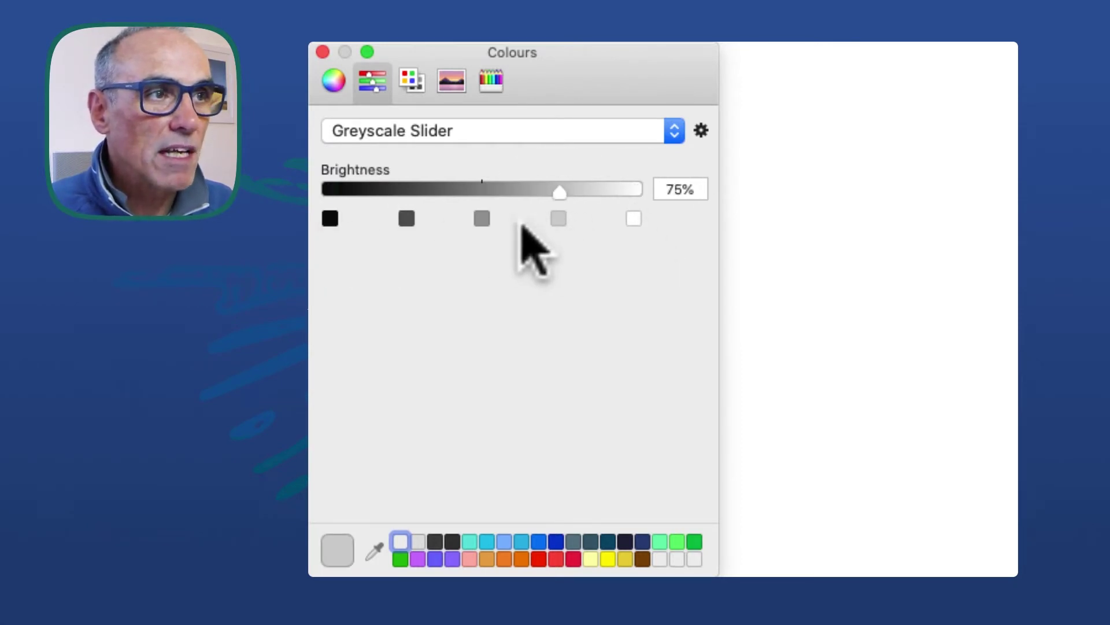
{"action": "left_click", "coordinate": [482, 218]}
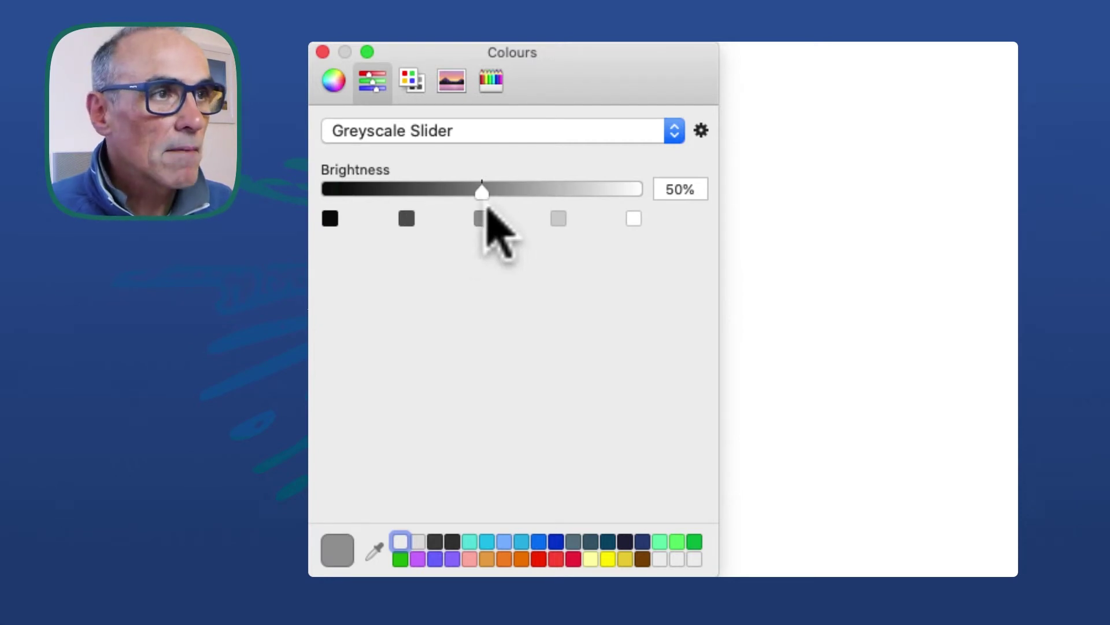
{"action": "left_click_drag", "start_coordinate": [481, 193], "coordinate": [448, 194]}
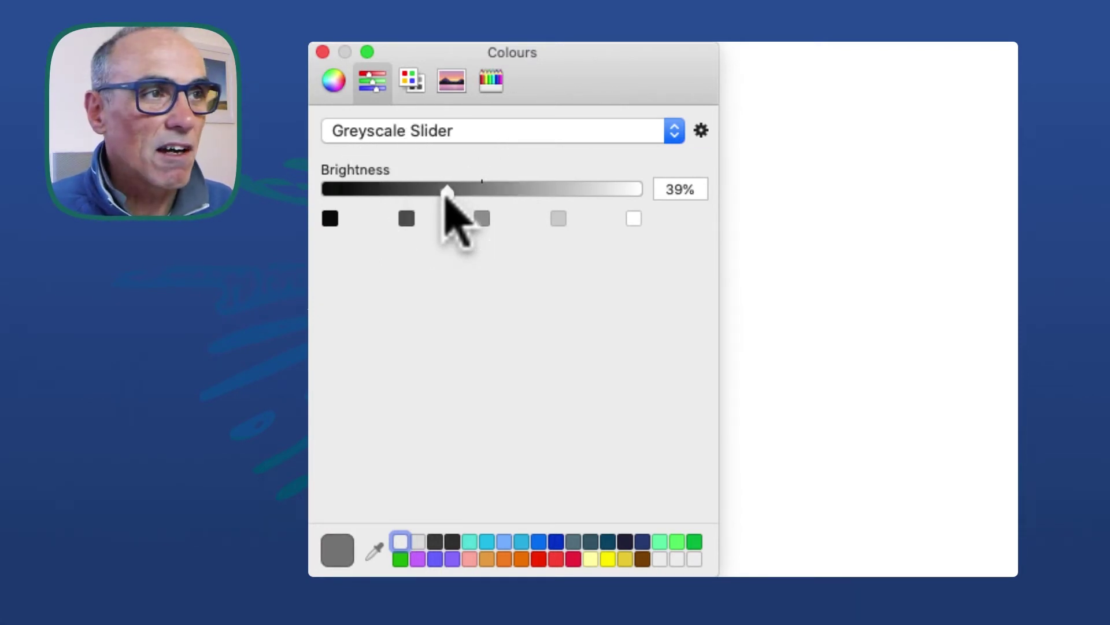
{"action": "left_click_drag", "start_coordinate": [447, 194], "coordinate": [585, 194]}
{"action": "left_click_drag", "start_coordinate": [584, 196], "coordinate": [581, 196]}
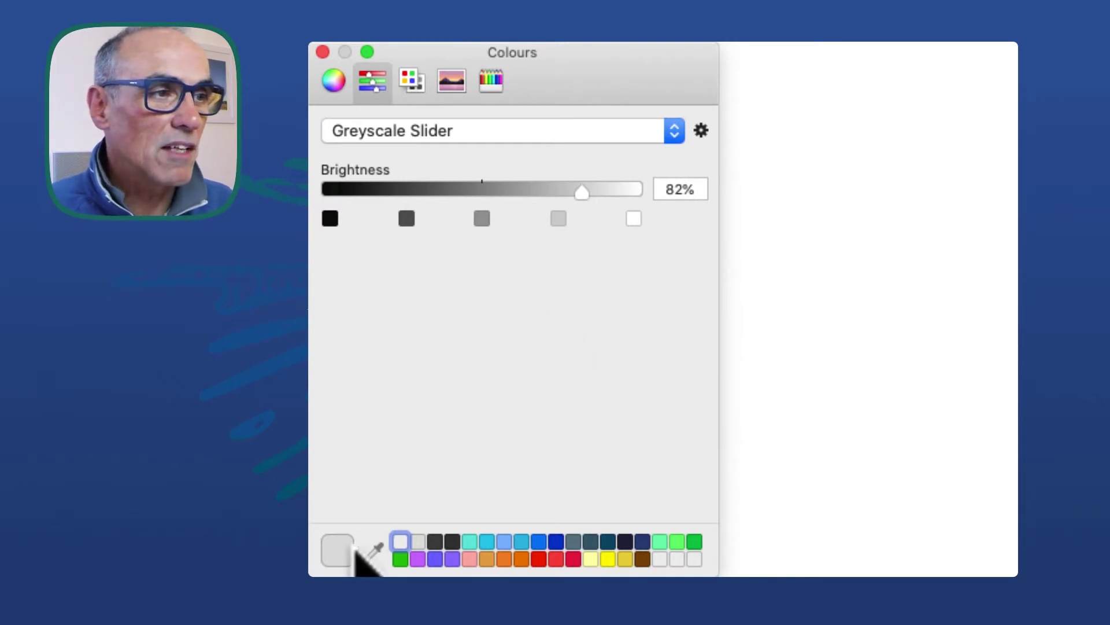
Step: Save the light grey as a swatch beside the existing greys and remove that extra swatch again
{"action": "left_click_drag", "start_coordinate": [339, 556], "coordinate": [431, 547]}
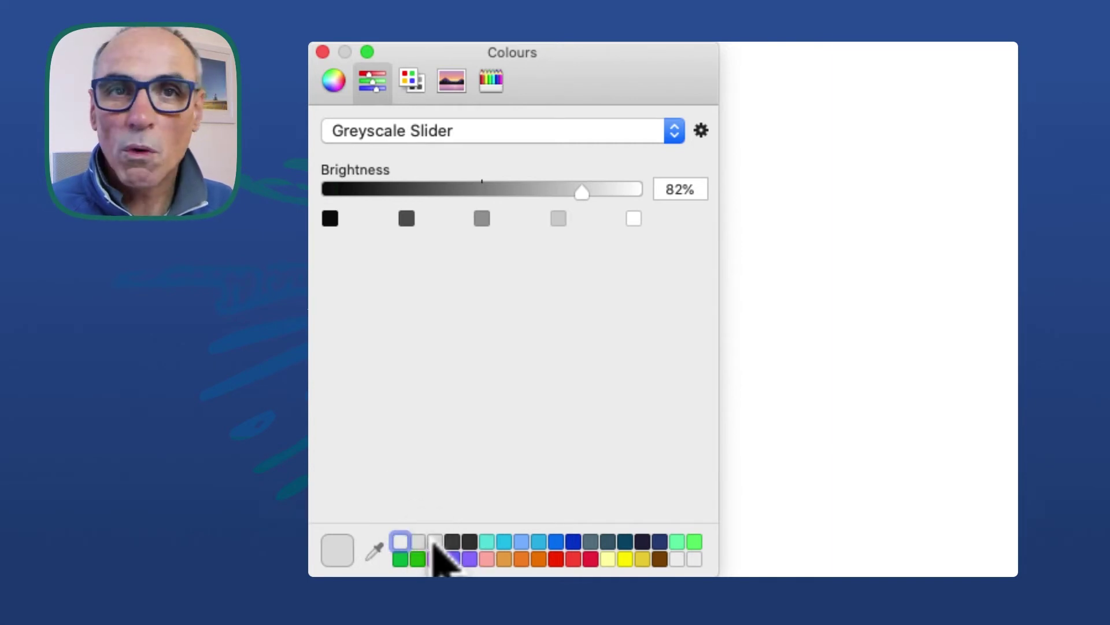
{"action": "left_click_drag", "start_coordinate": [435, 545], "coordinate": [422, 547]}
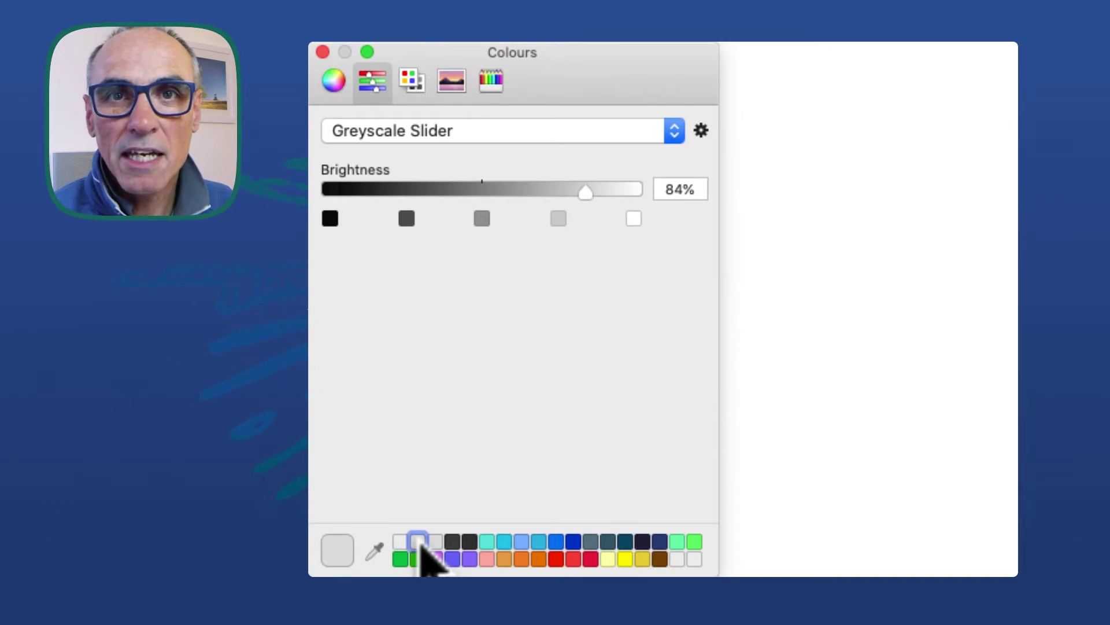
{"action": "key", "text": "Delete"}
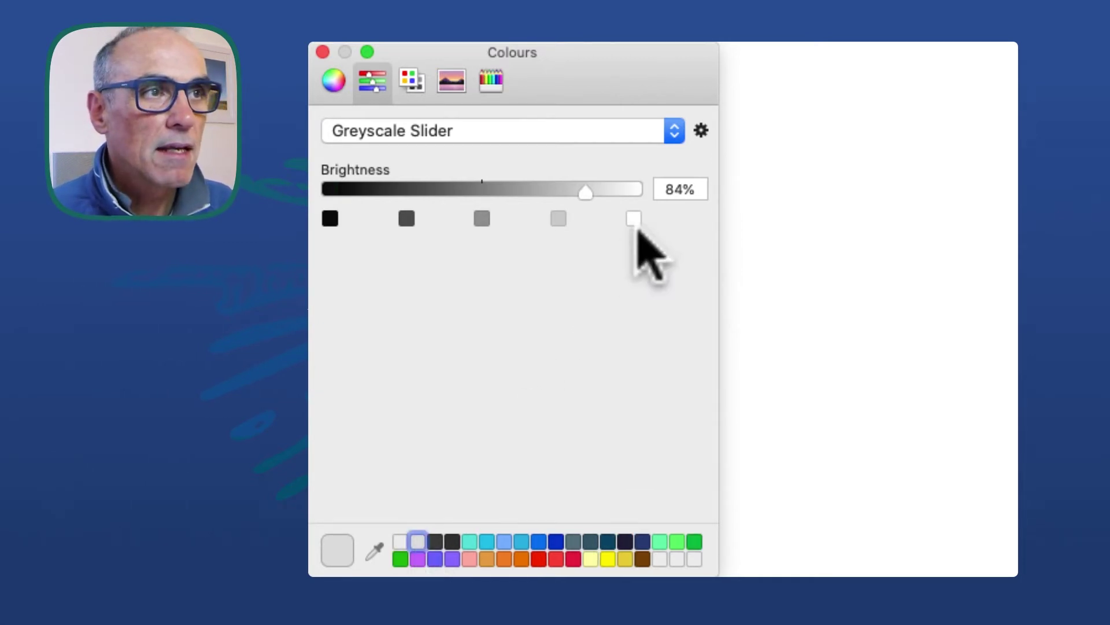
Step: Set the greyscale brightness to 50% and apply the Black & White colour profile
{"action": "left_click", "coordinate": [701, 131]}
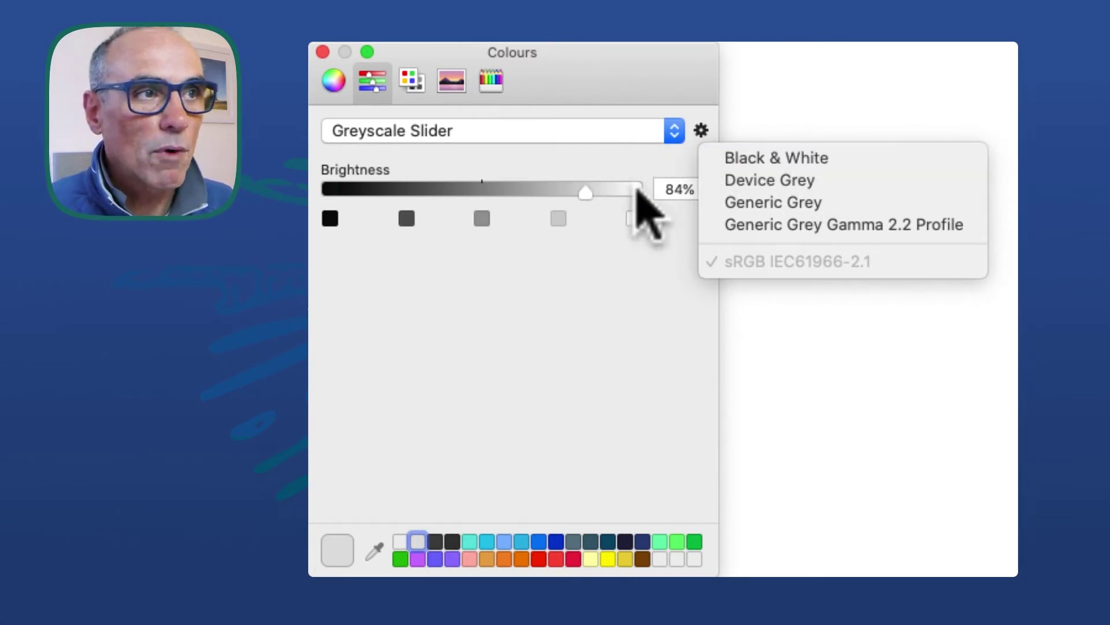
{"action": "left_click", "coordinate": [565, 197]}
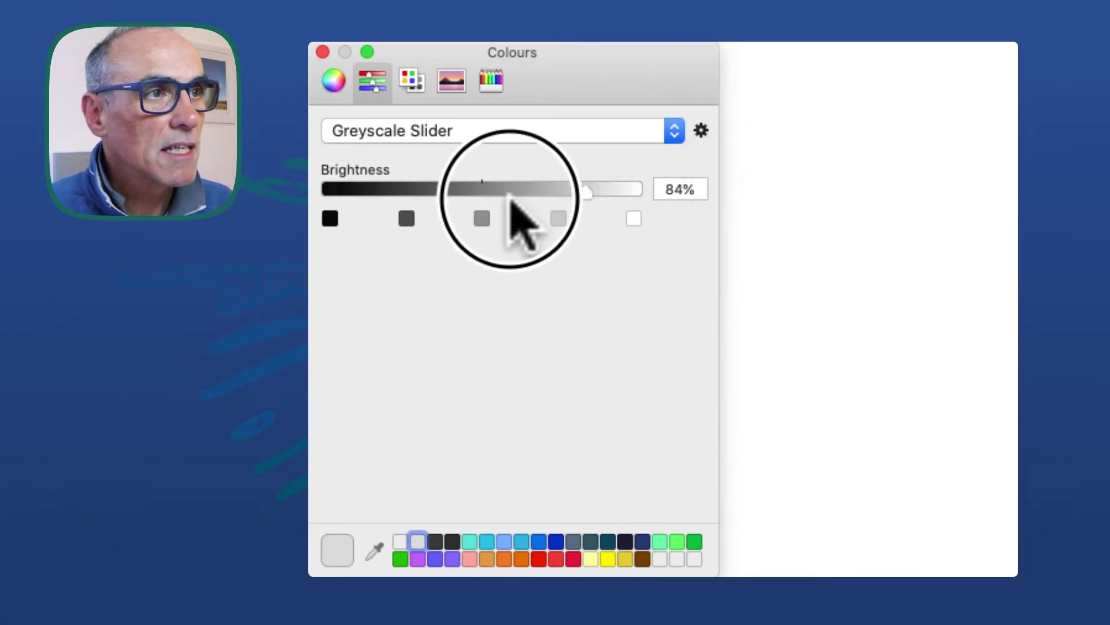
{"action": "left_click_drag", "start_coordinate": [582, 196], "coordinate": [481, 194]}
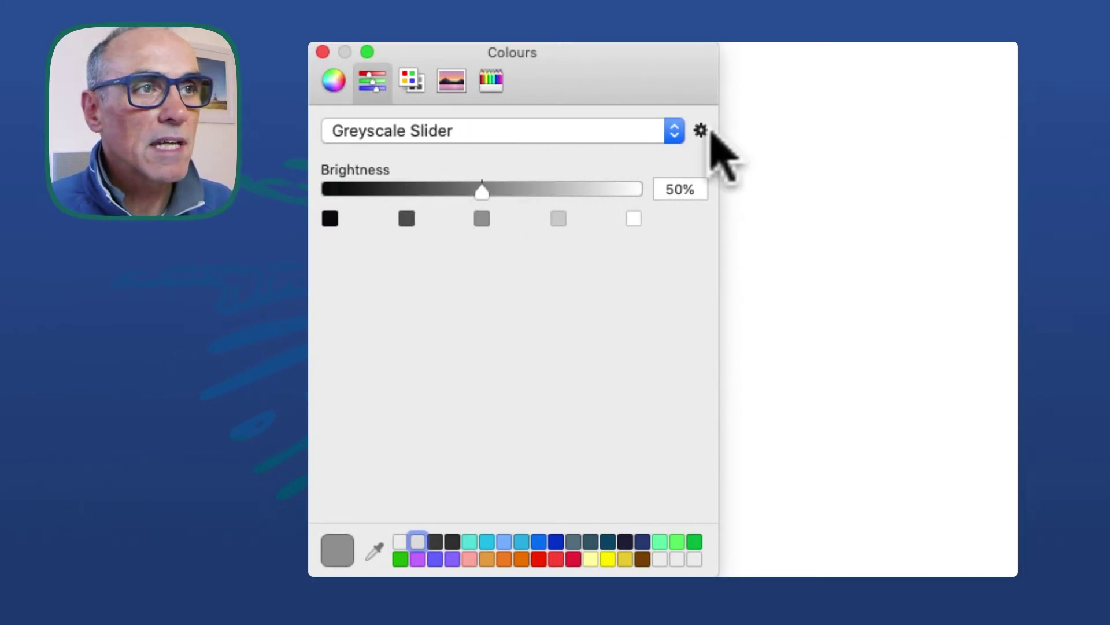
{"action": "left_click", "coordinate": [702, 130]}
{"action": "left_click", "coordinate": [813, 163]}
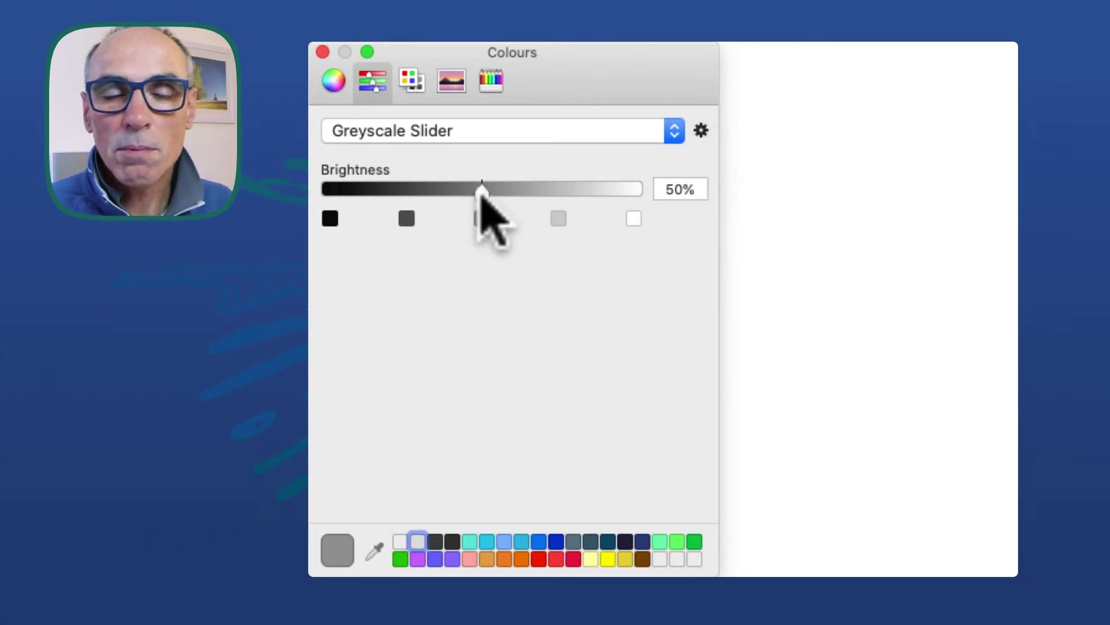
Step: Try the Device Grey and Generic Grey Gamma 2.2 profiles, and settle on Generic Grey for the greyscale slider
{"action": "left_click", "coordinate": [701, 131]}
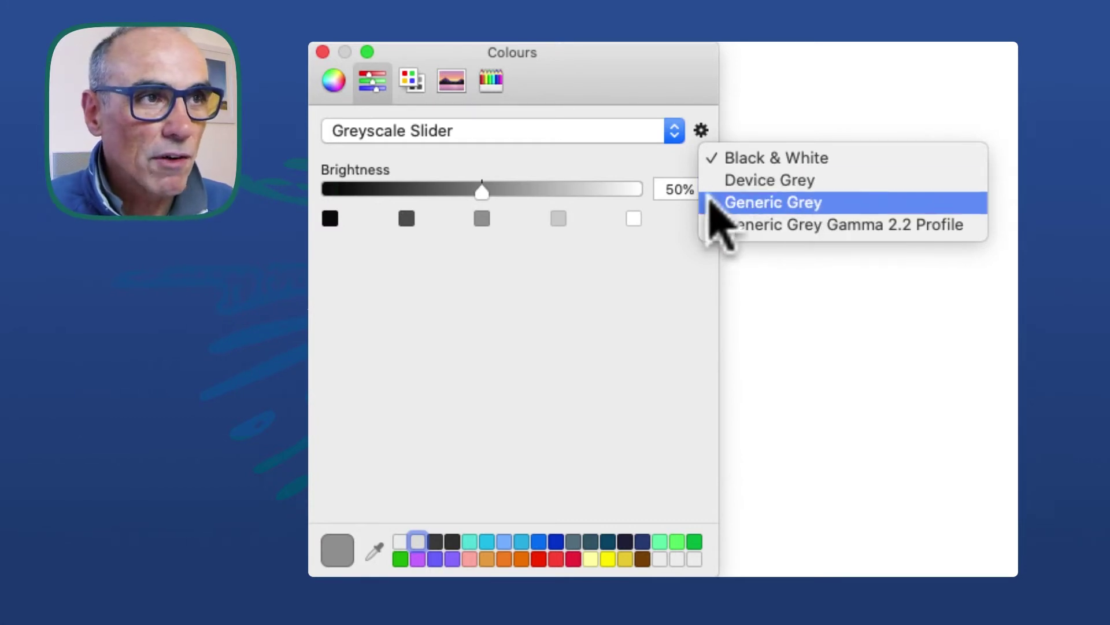
{"action": "left_click", "coordinate": [788, 183]}
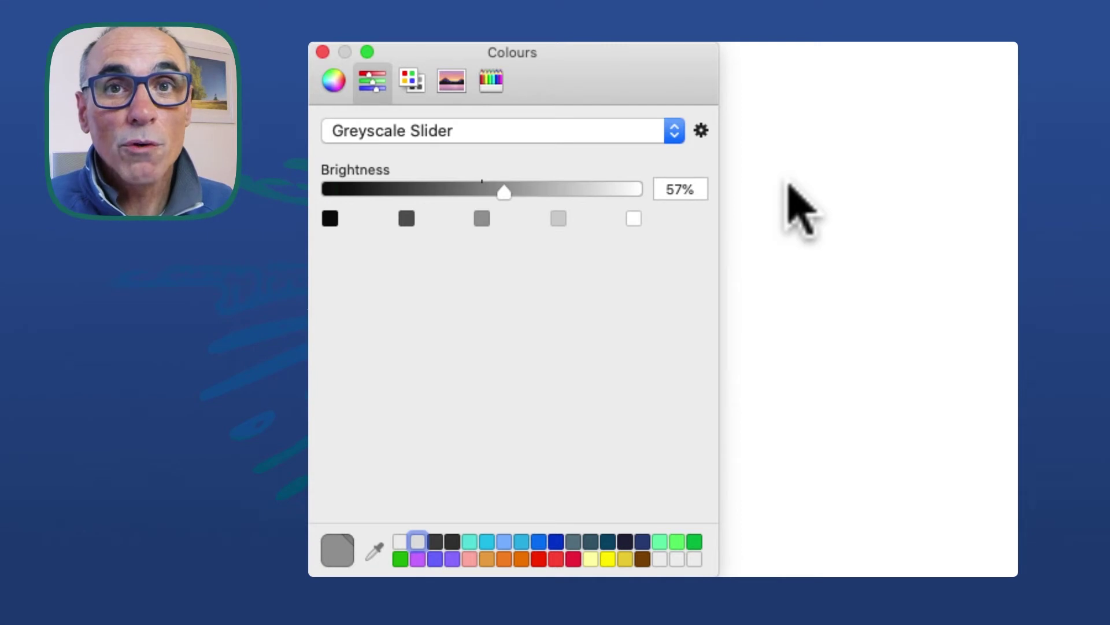
{"action": "left_click", "coordinate": [702, 132]}
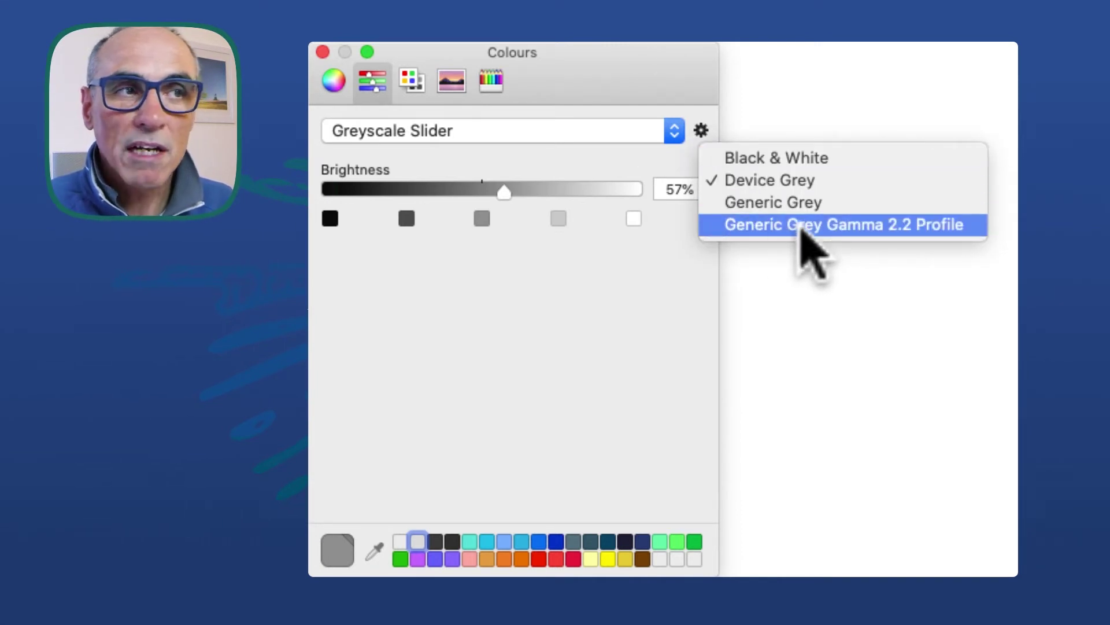
{"action": "left_click", "coordinate": [862, 227]}
{"action": "left_click", "coordinate": [703, 130]}
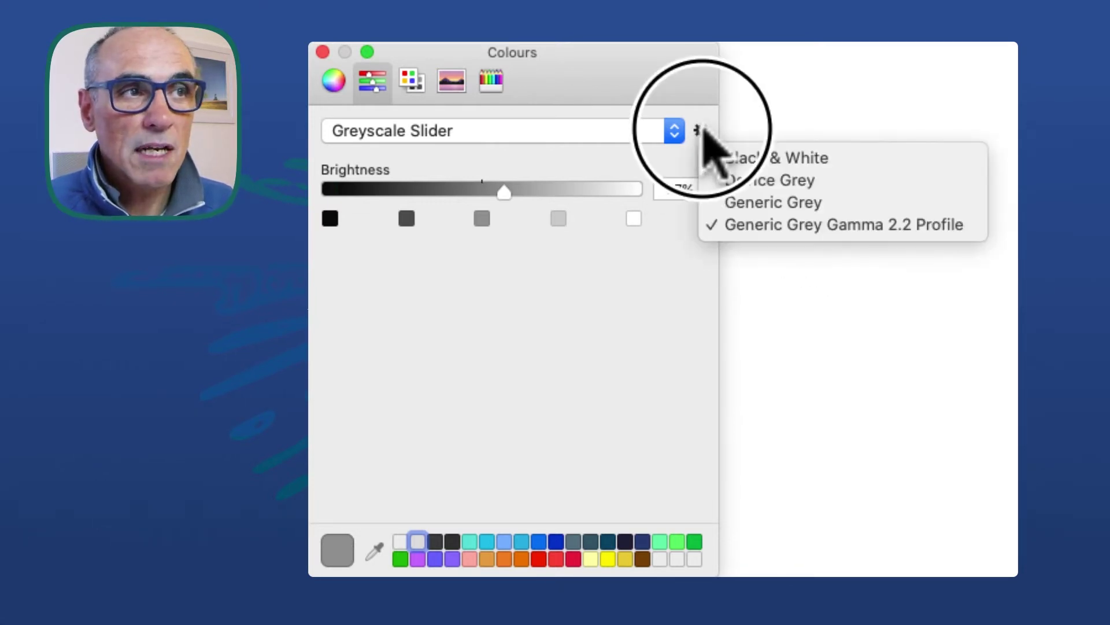
{"action": "left_click", "coordinate": [845, 206]}
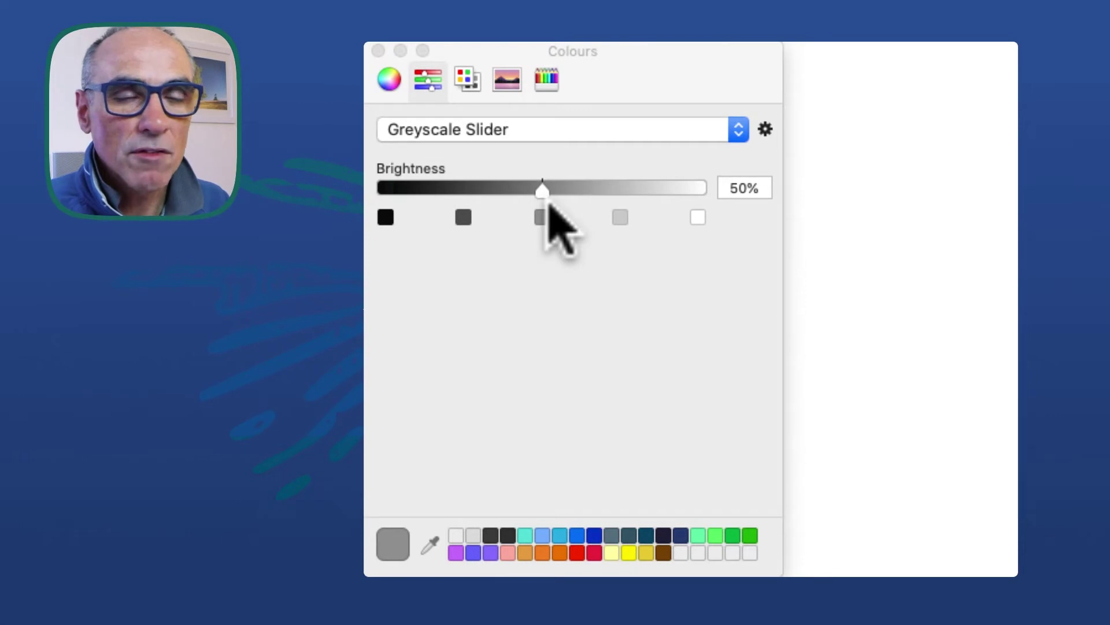
Step: Switch to the RGB sliders, raise red to 240, and return it to the midpoint at 128
{"action": "left_click", "coordinate": [577, 129]}
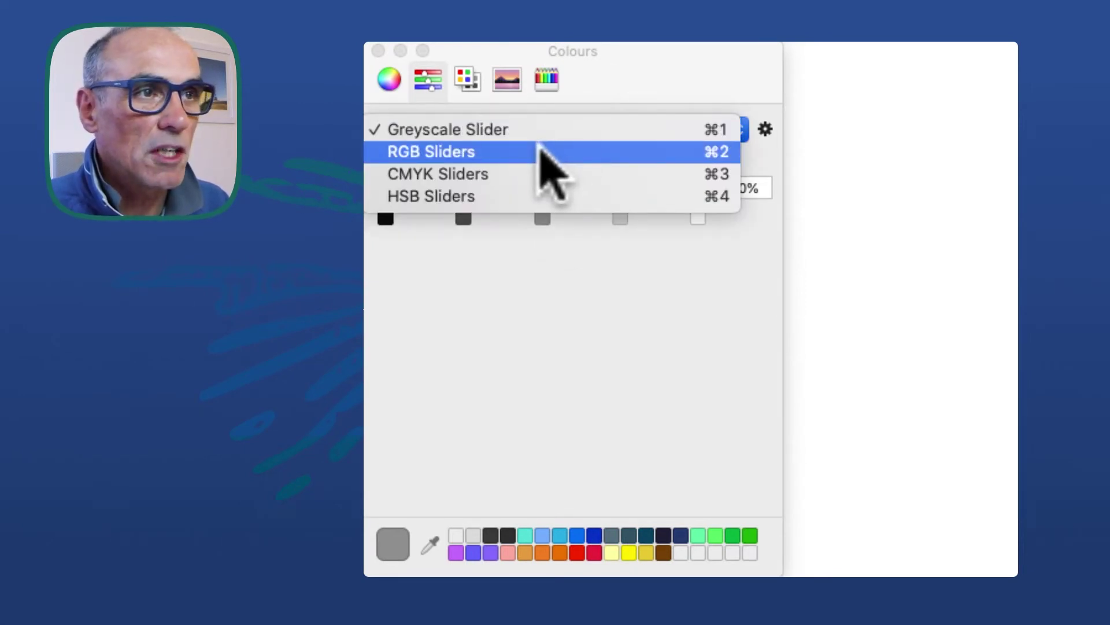
{"action": "left_click", "coordinate": [540, 152]}
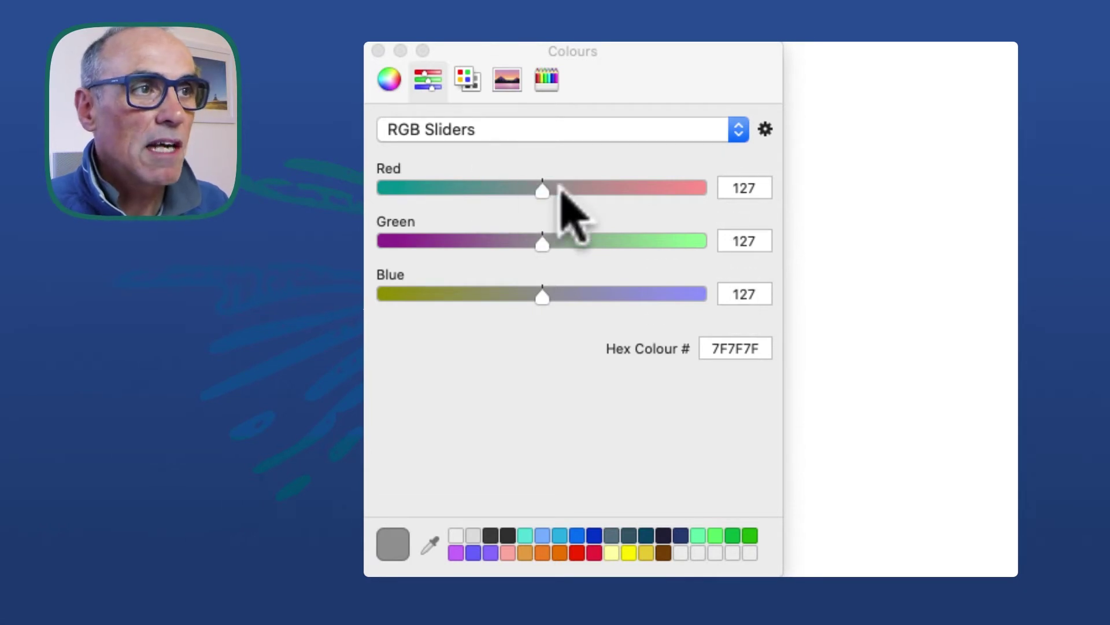
{"action": "left_click_drag", "start_coordinate": [543, 190], "coordinate": [684, 195]}
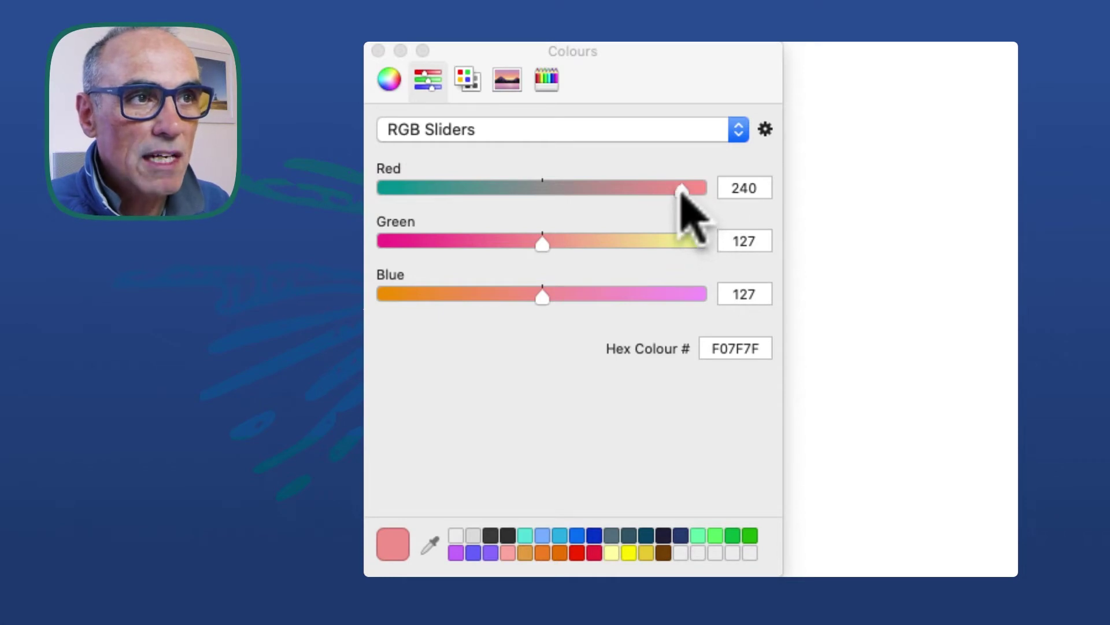
{"action": "left_click_drag", "start_coordinate": [682, 192], "coordinate": [542, 194]}
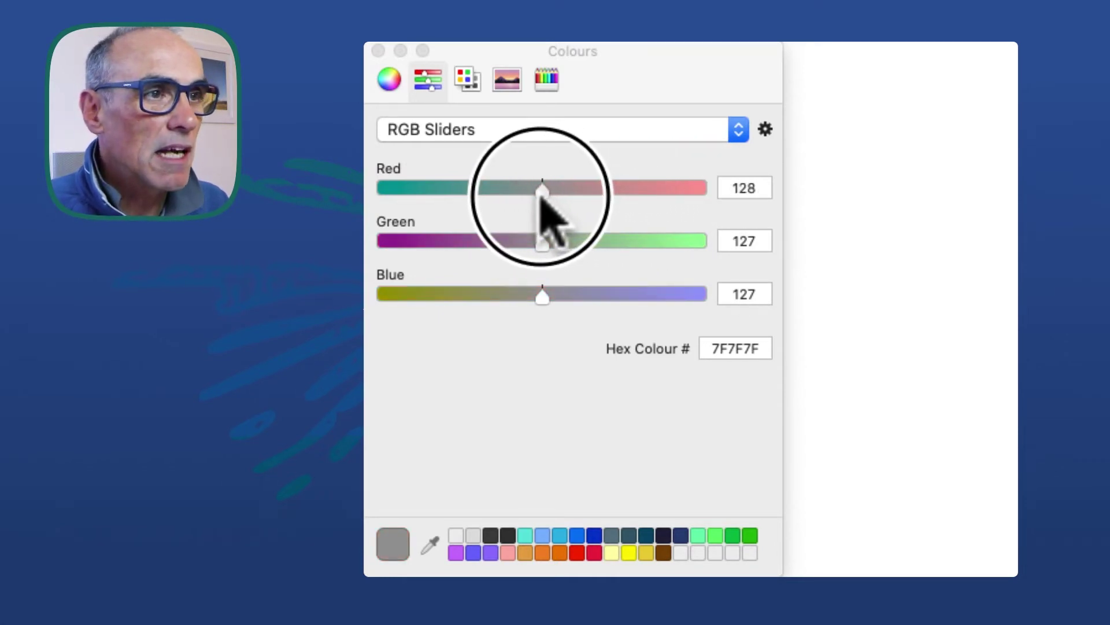
Step: Set the hex colour to 20AEE3 and save the resulting blue as a swatch after the turquoise one
{"action": "left_click", "coordinate": [727, 349]}
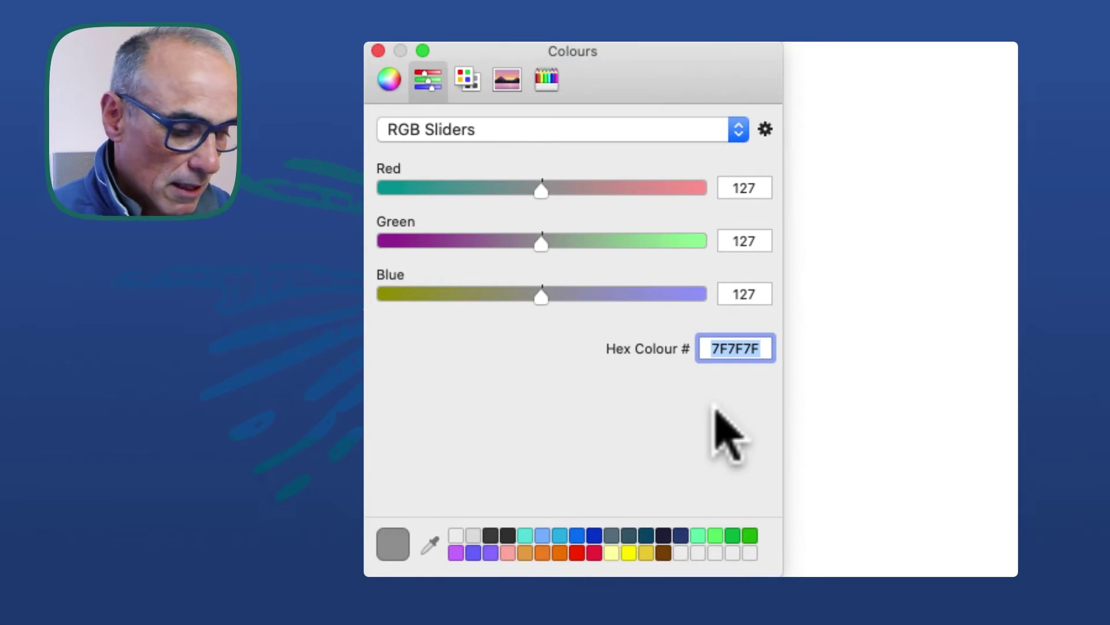
{"action": "type", "text": "20AEE3"}
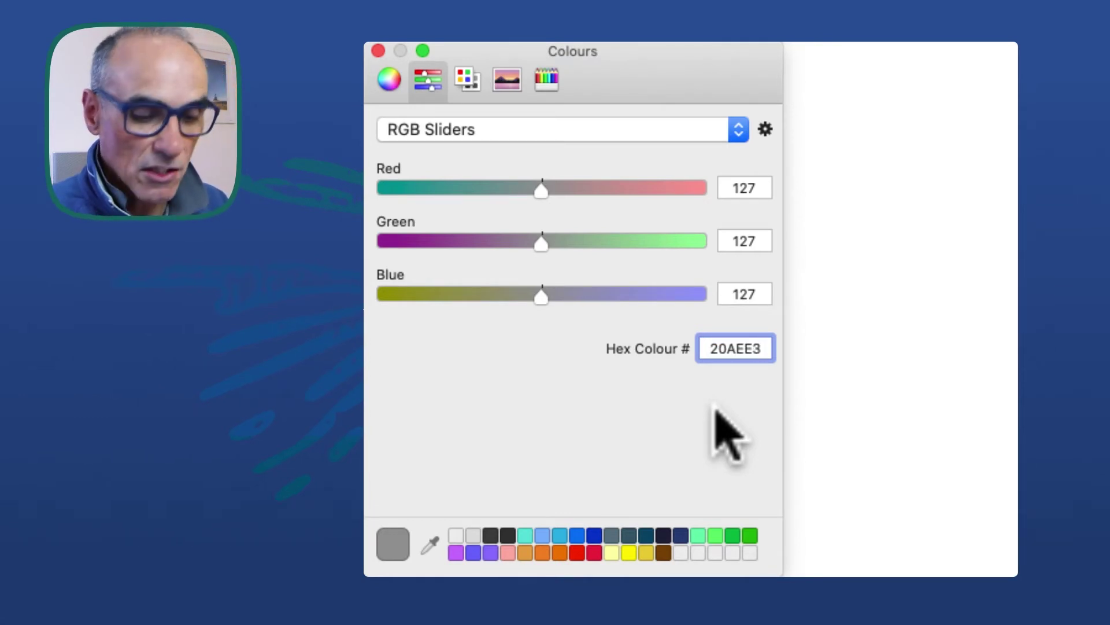
{"action": "key", "text": "Return"}
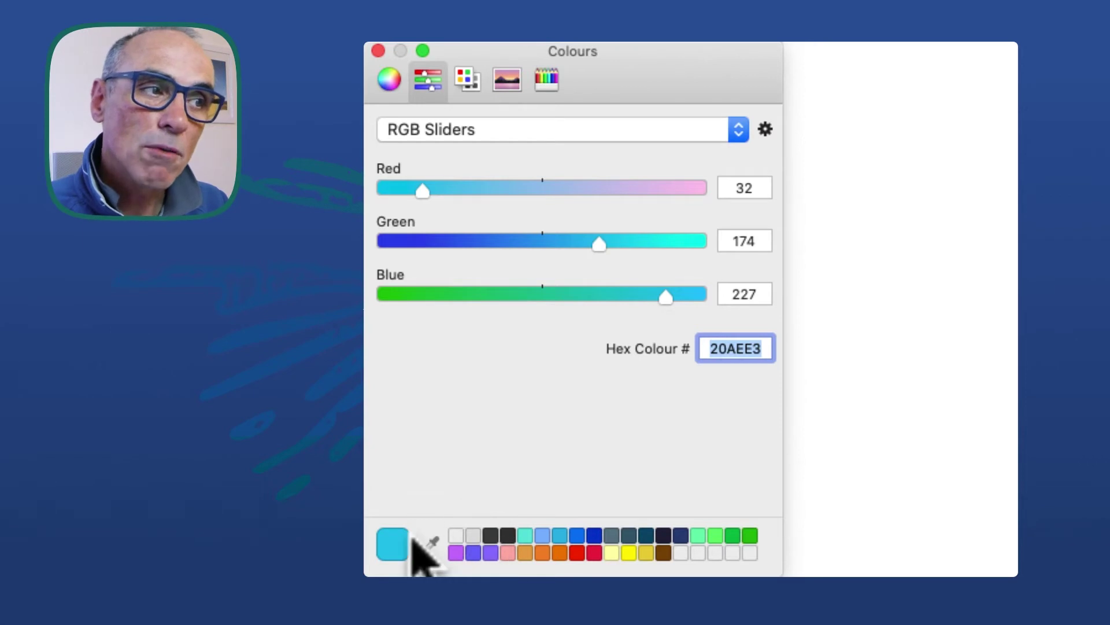
{"action": "left_click_drag", "start_coordinate": [397, 544], "coordinate": [544, 533]}
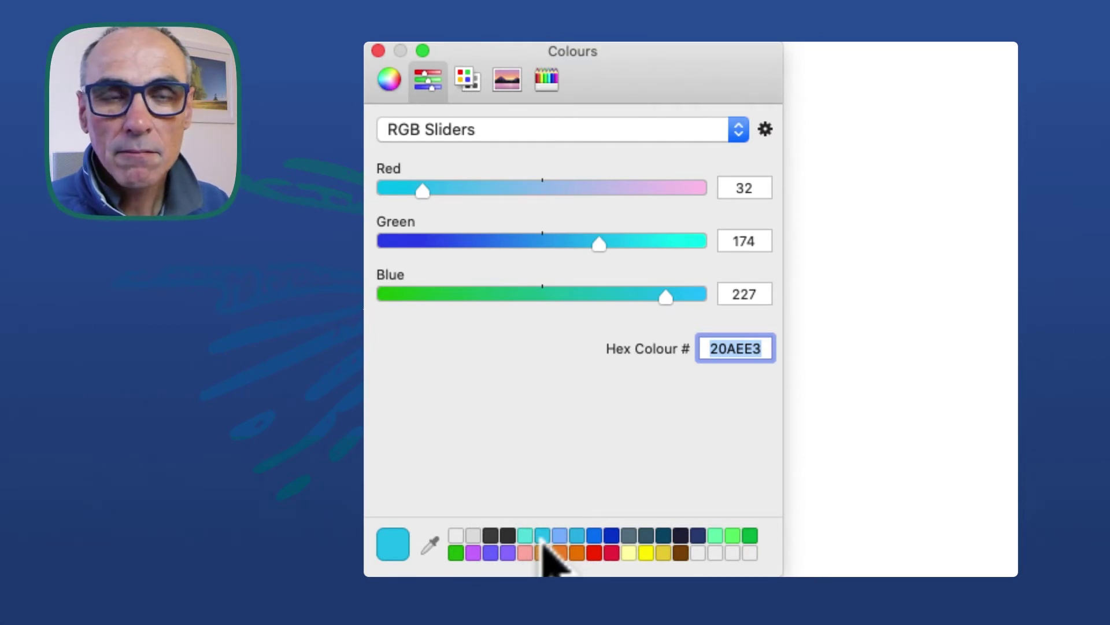
{"action": "left_click", "coordinate": [570, 447]}
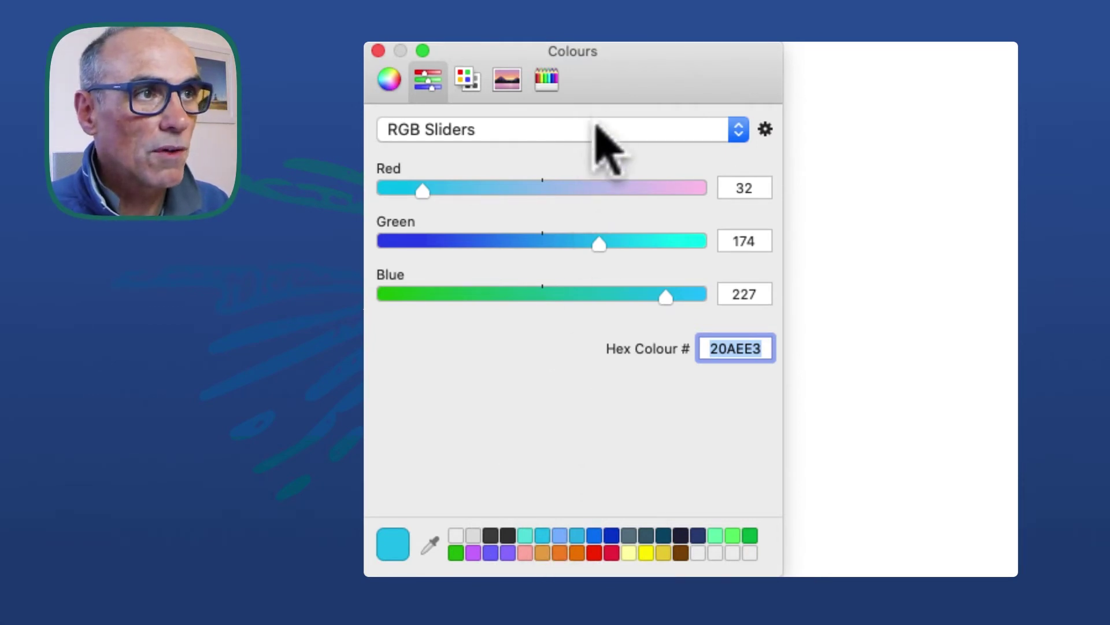
{"action": "left_click", "coordinate": [745, 349]}
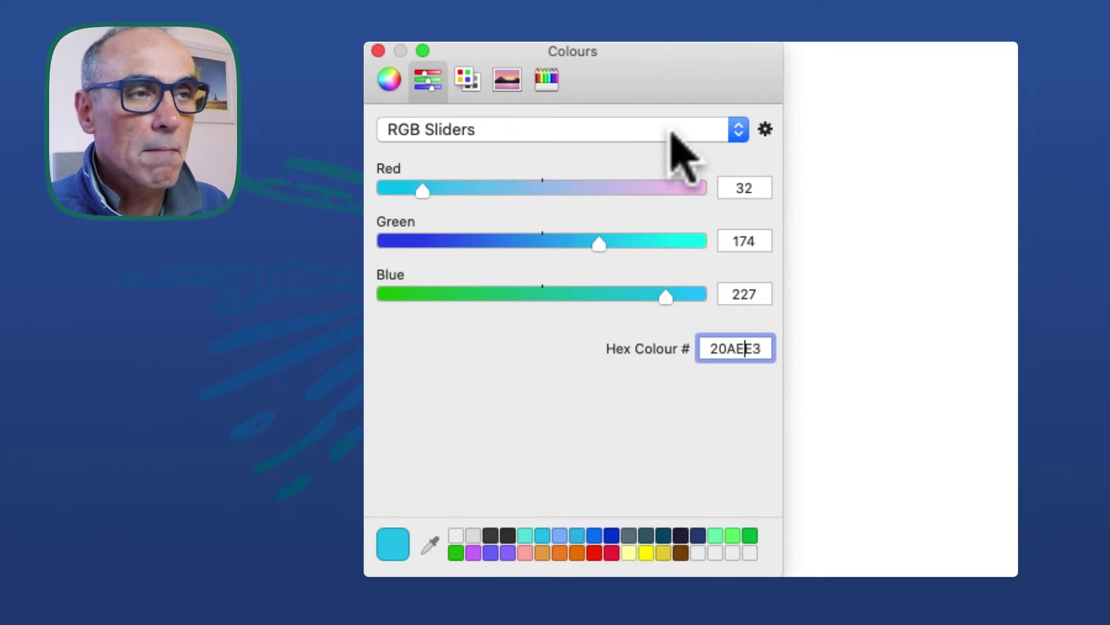
Step: Look over the RGB value and profile options, and move the blue slider to 255 and finally to 128
{"action": "left_click", "coordinate": [766, 130]}
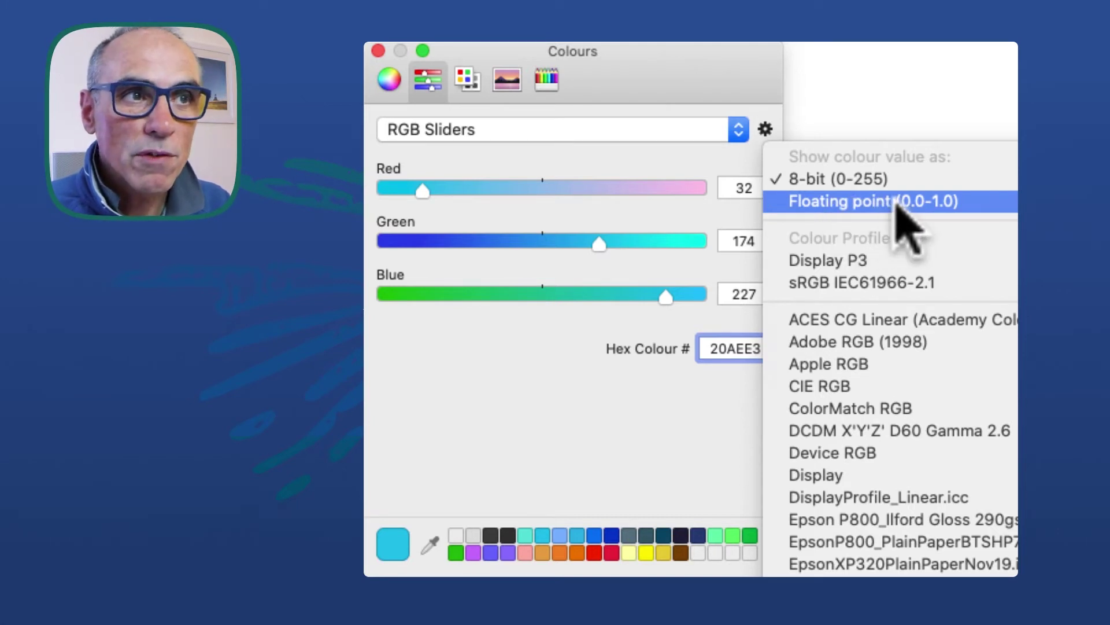
{"action": "left_click", "coordinate": [665, 187]}
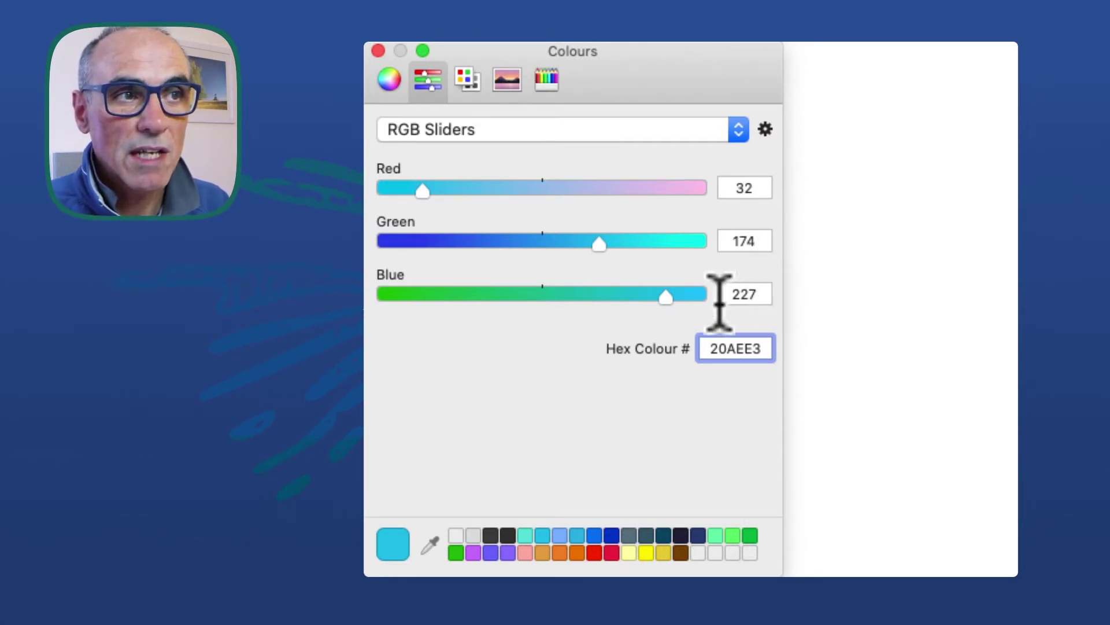
{"action": "left_click_drag", "start_coordinate": [667, 298], "coordinate": [715, 306]}
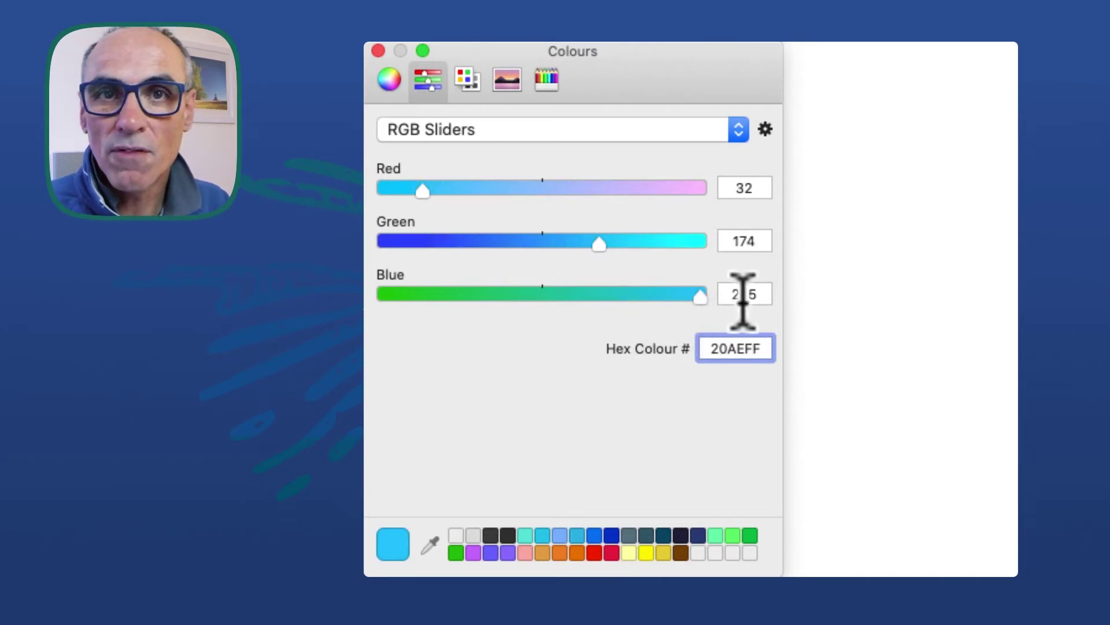
{"action": "left_click", "coordinate": [702, 298]}
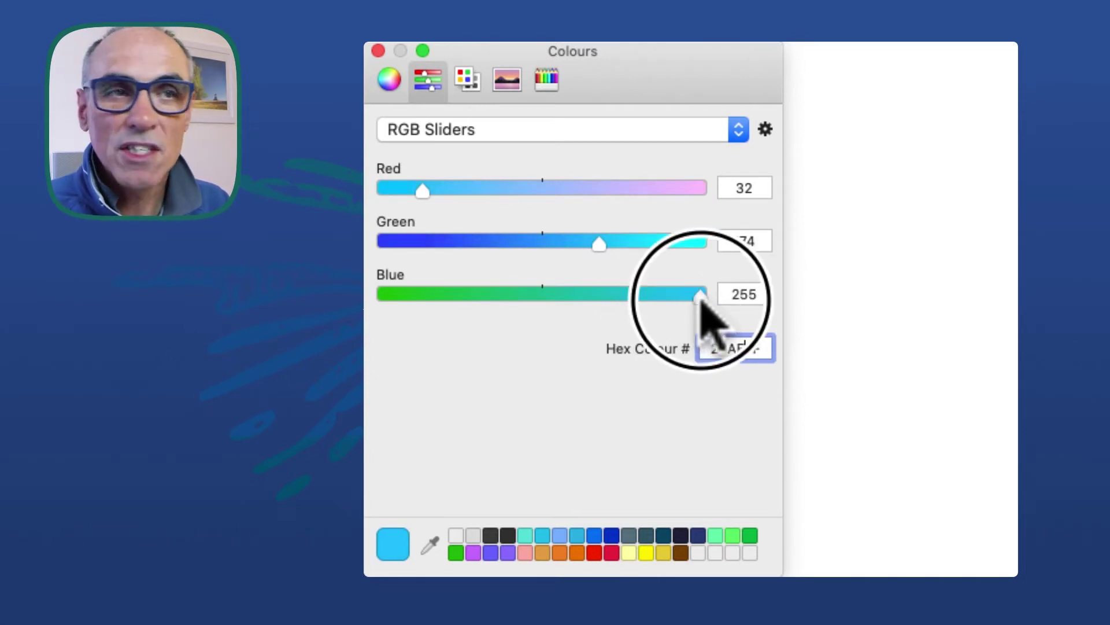
{"action": "left_click_drag", "start_coordinate": [701, 297], "coordinate": [544, 298]}
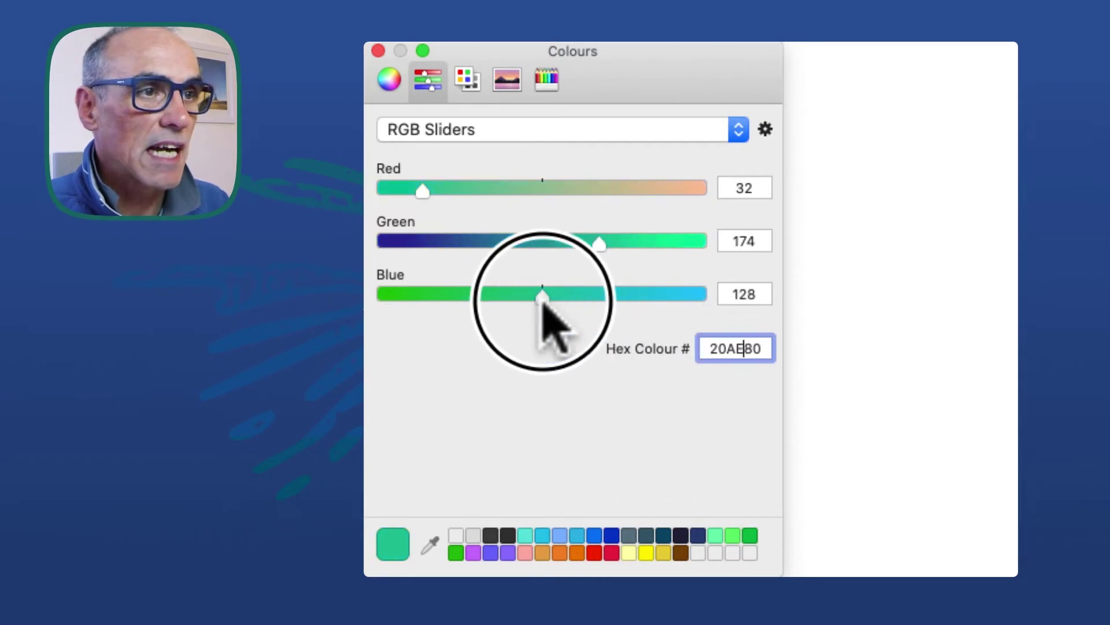
Step: Show the RGB values as floating point (0.0-1.0), and switch them back to 8-bit (0-255)
{"action": "left_click", "coordinate": [766, 129]}
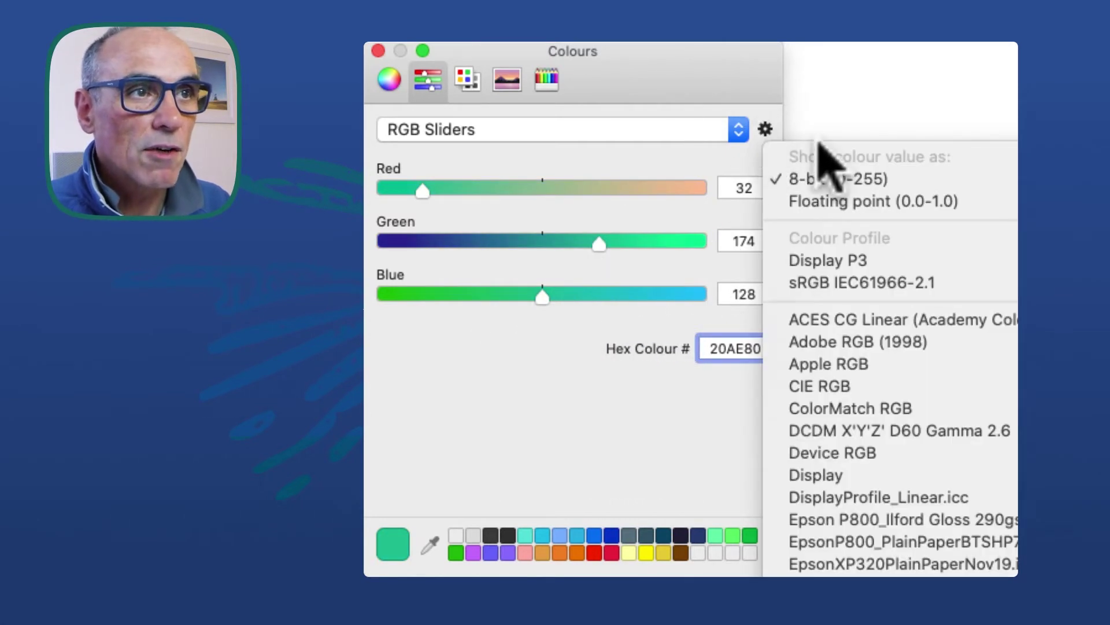
{"action": "left_click", "coordinate": [850, 201]}
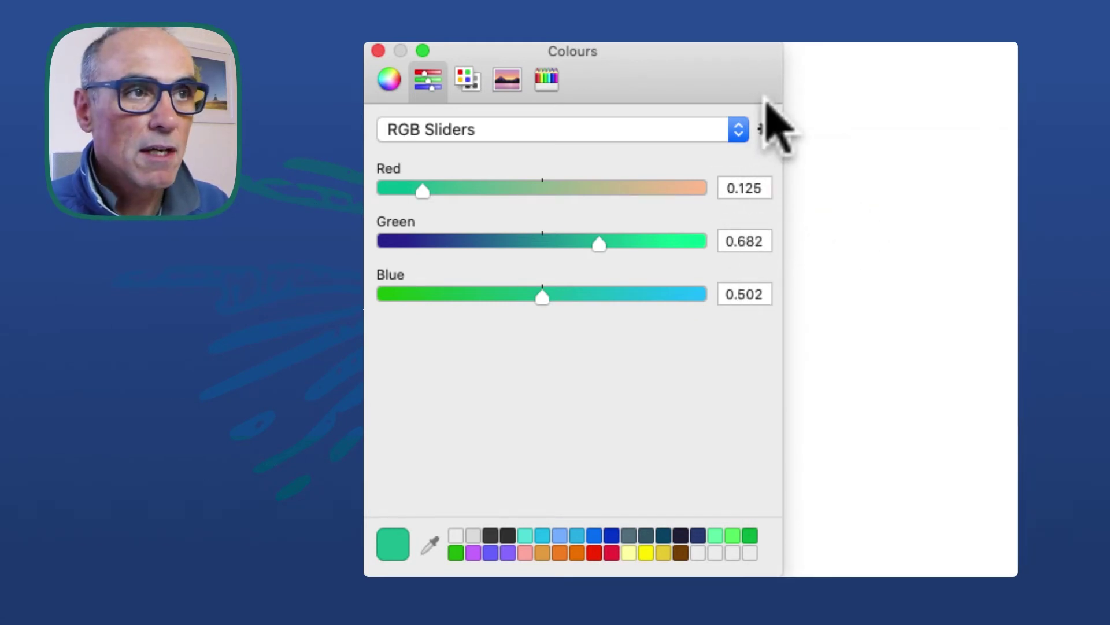
{"action": "left_click", "coordinate": [766, 129]}
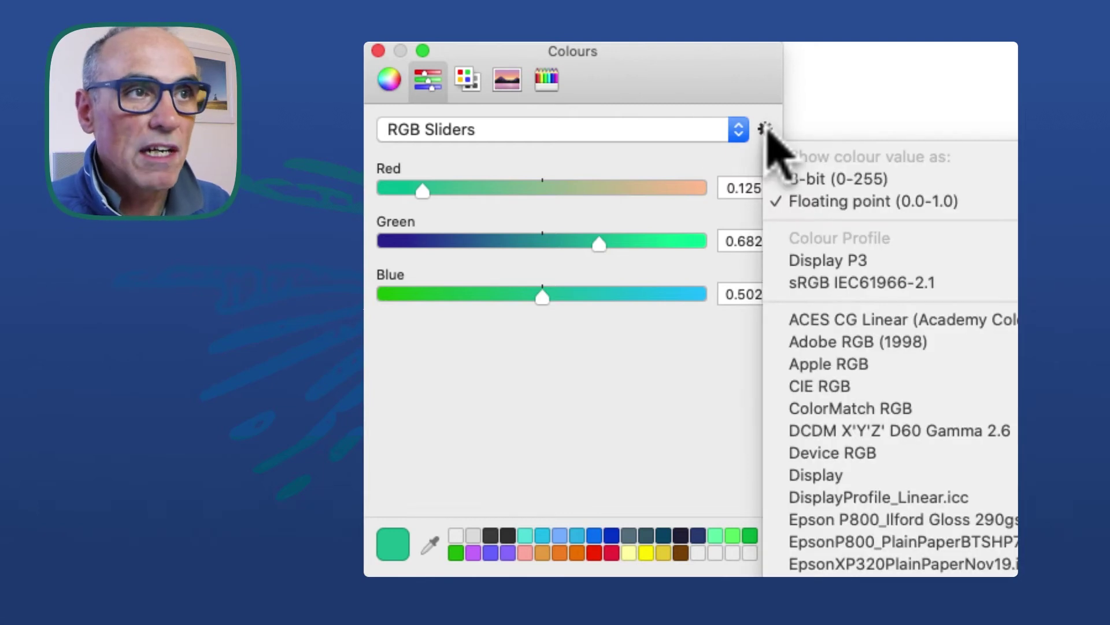
{"action": "left_click", "coordinate": [844, 178]}
Step: Apply the sRGB IEC61966-2.1 colour profile and set the hex colour to 29AEE3
{"action": "left_click", "coordinate": [767, 130]}
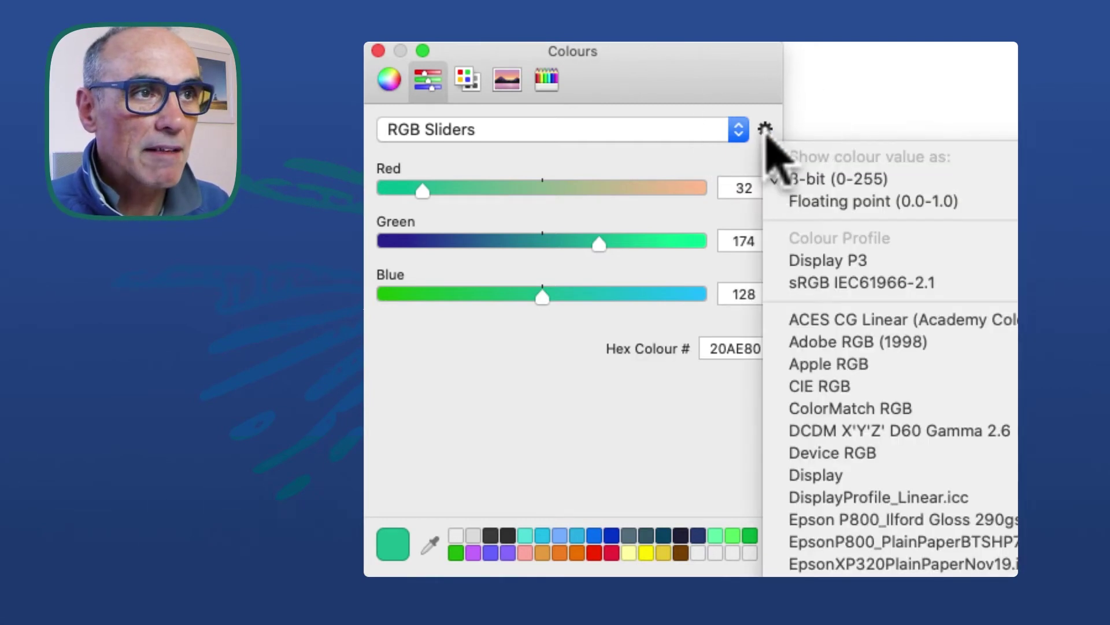
{"action": "left_click", "coordinate": [931, 283]}
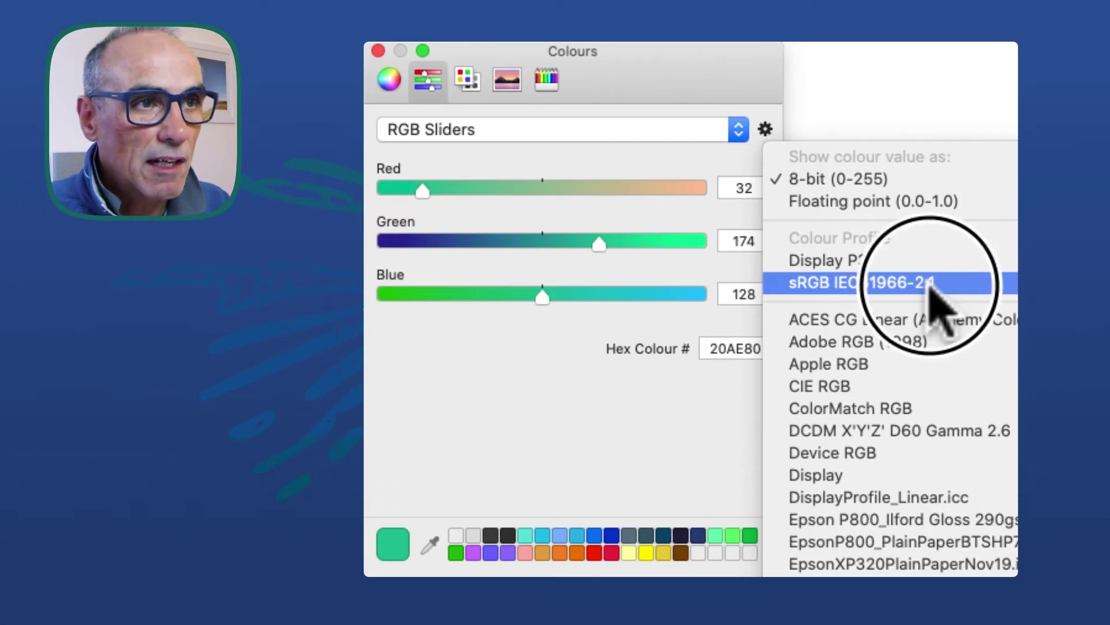
{"action": "double_click", "coordinate": [720, 346]}
{"action": "type", "text": "29AEE3"}
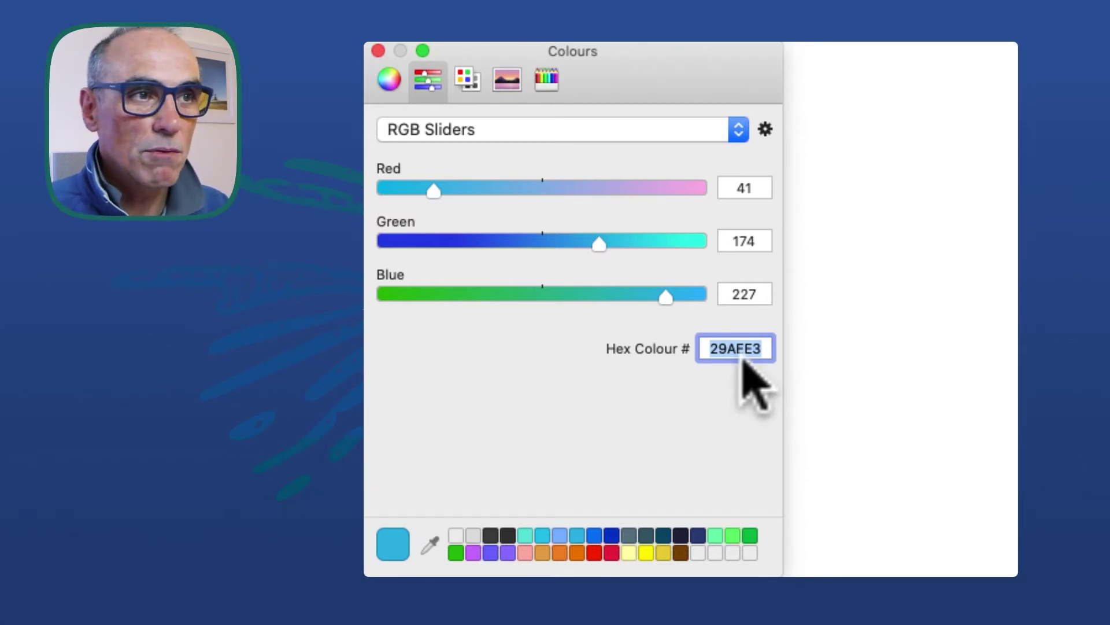
Step: Try the Display P3 profile on the blue, return to sRGB IEC61966-2.1, and look over the other RGB profiles
{"action": "left_click", "coordinate": [765, 129]}
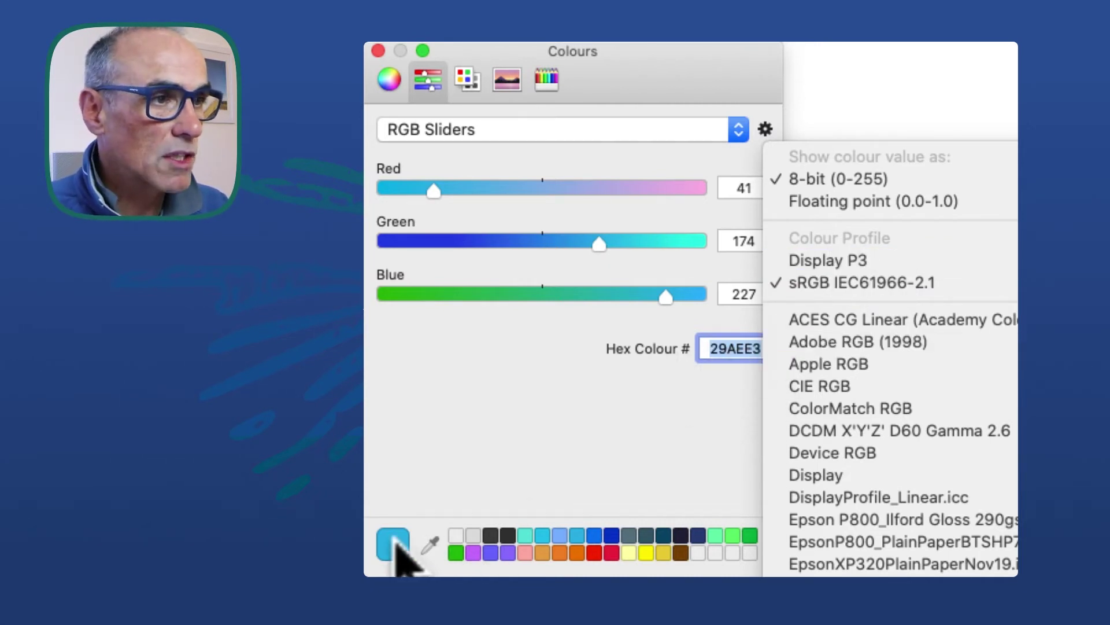
{"action": "left_click", "coordinate": [890, 261]}
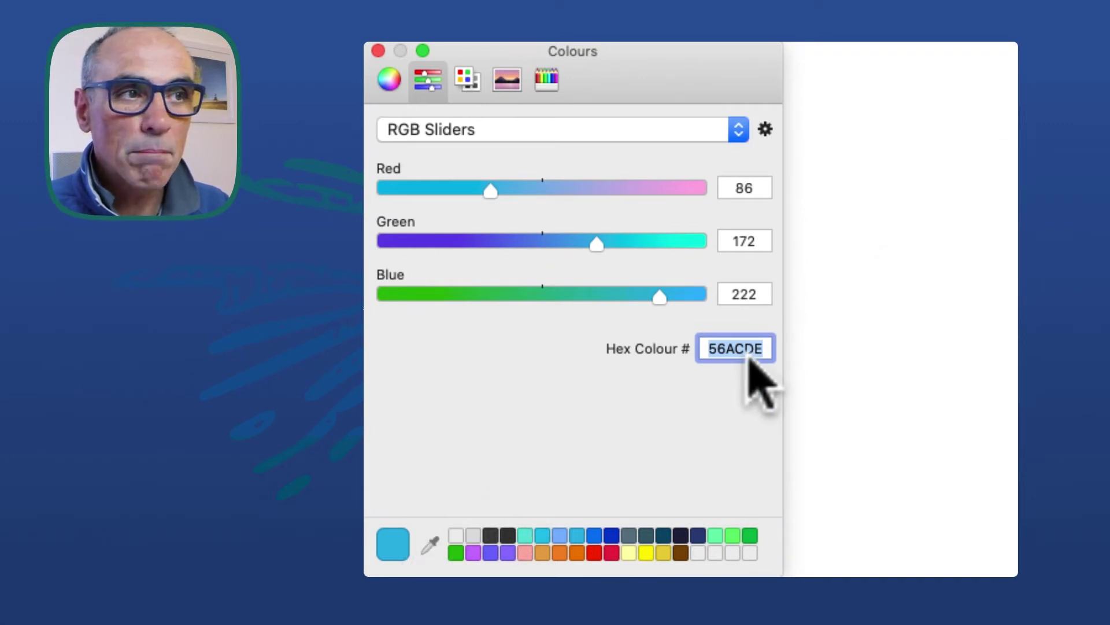
{"action": "left_click", "coordinate": [765, 129]}
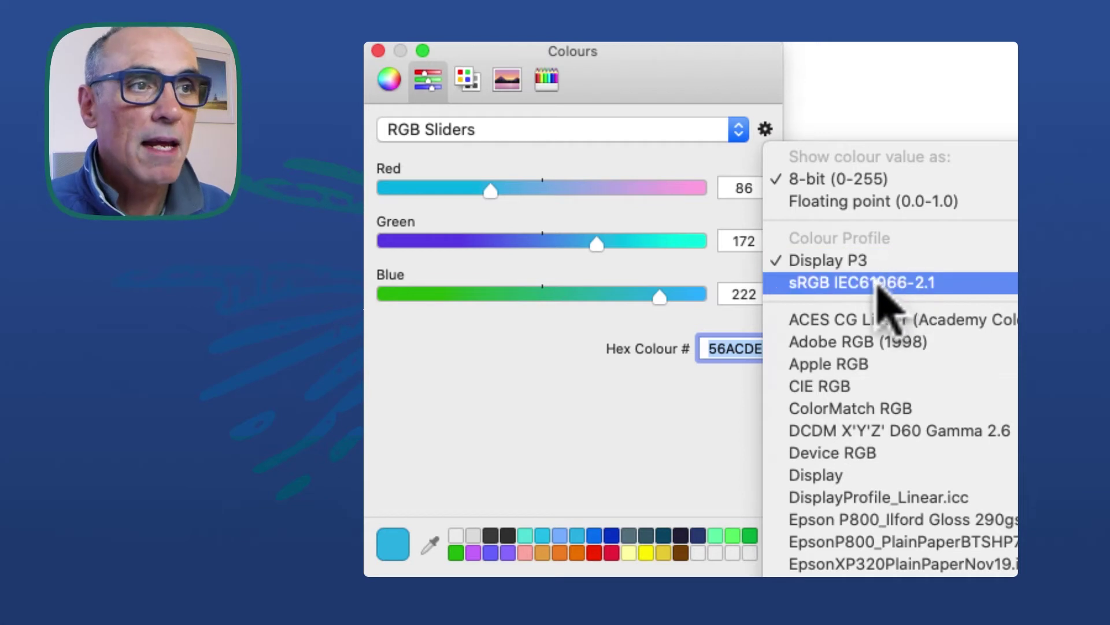
{"action": "left_click", "coordinate": [823, 287]}
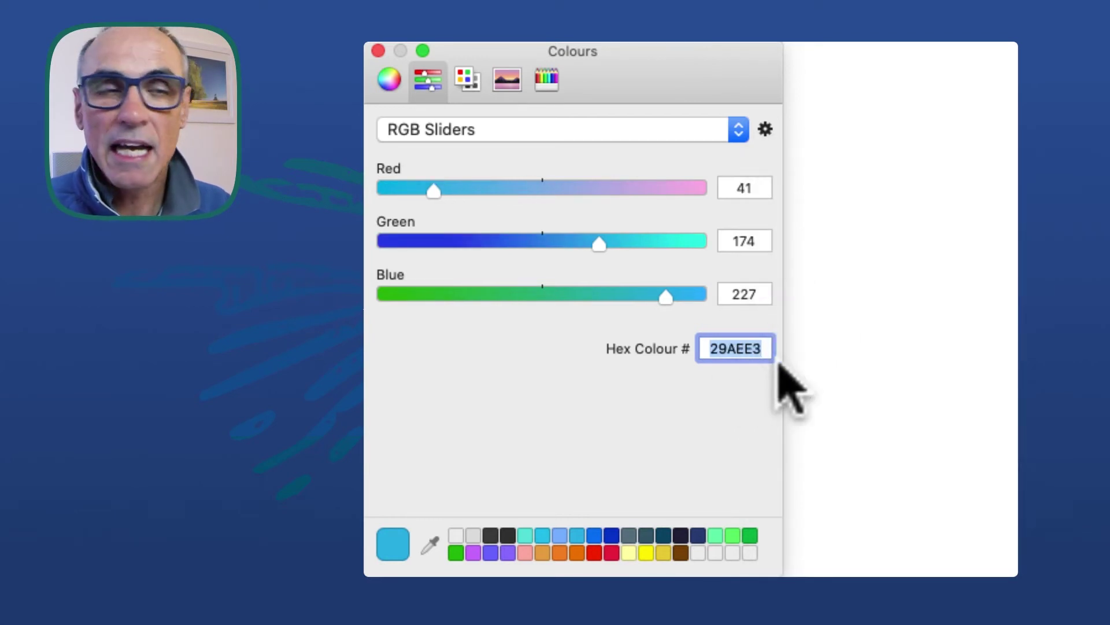
{"action": "left_click", "coordinate": [765, 129]}
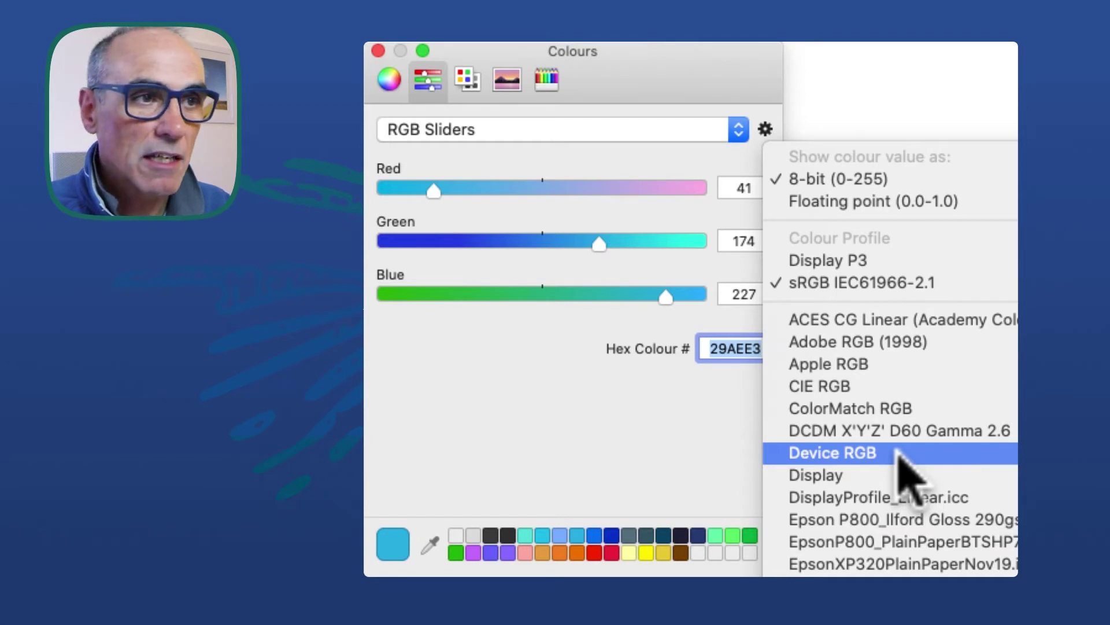
{"action": "left_click", "coordinate": [691, 412]}
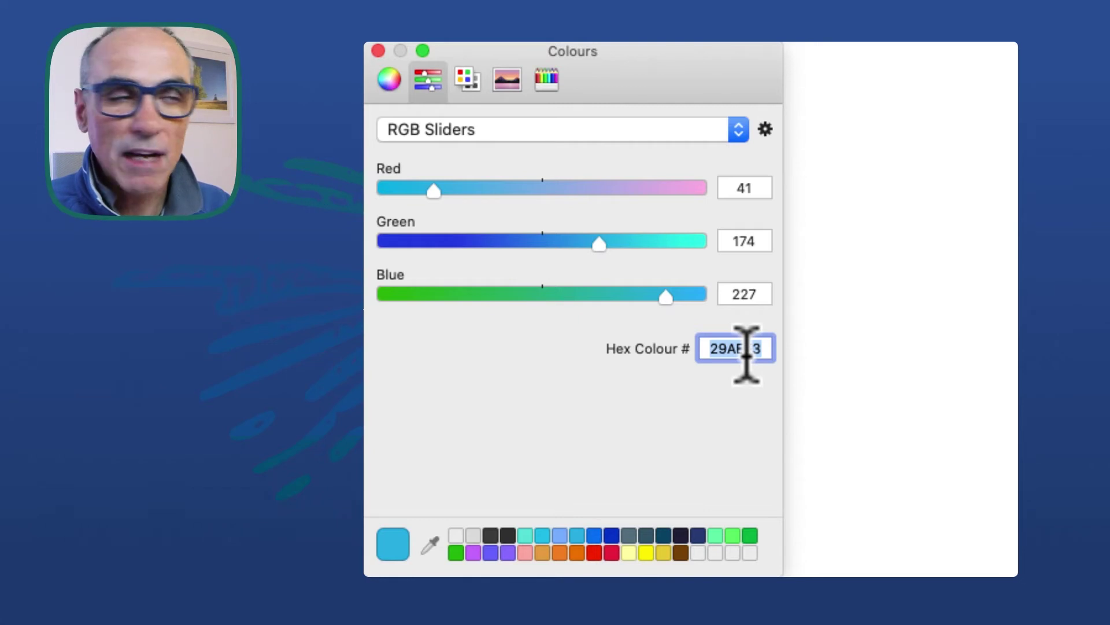
Step: Switch to the CMYK sliders and raise cyan to 77%
{"action": "left_click", "coordinate": [547, 131]}
{"action": "left_click", "coordinate": [518, 151]}
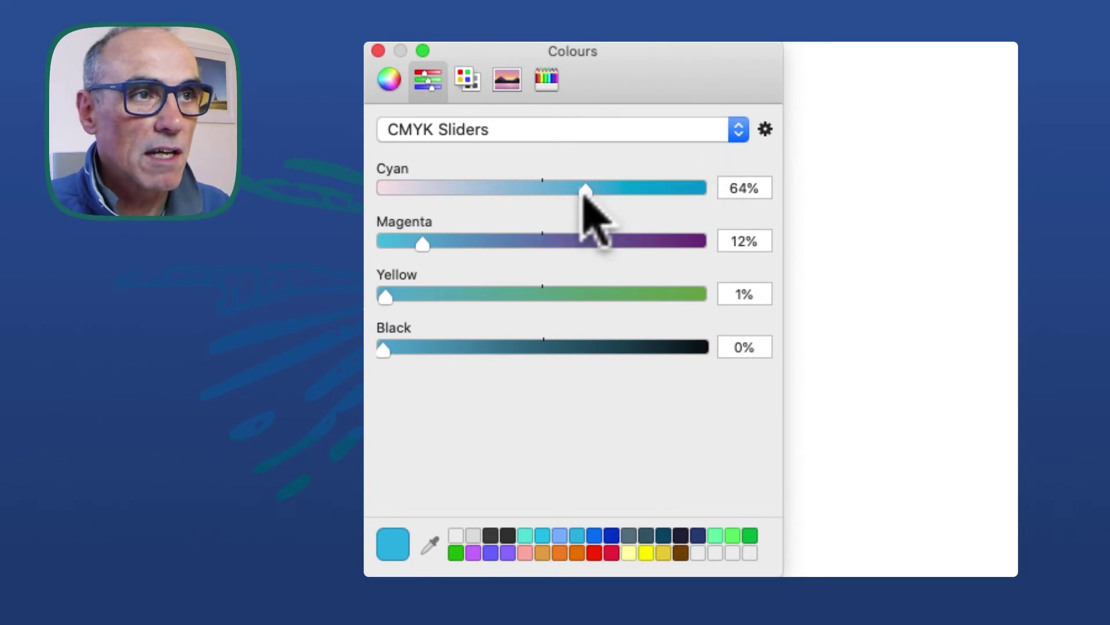
{"action": "left_click_drag", "start_coordinate": [584, 194], "coordinate": [626, 193]}
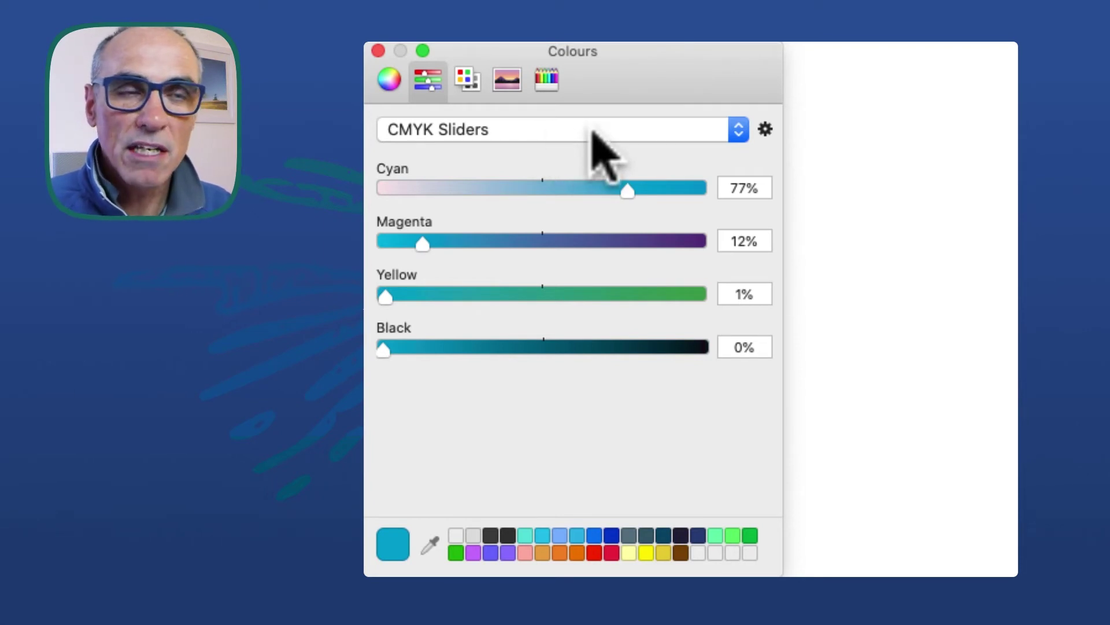
Step: Try the CGATS21_CRPC6 V2.icc profile for the CMYK sliders and settle on CGATS21_CRPC3 V2.icc
{"action": "left_click", "coordinate": [766, 131]}
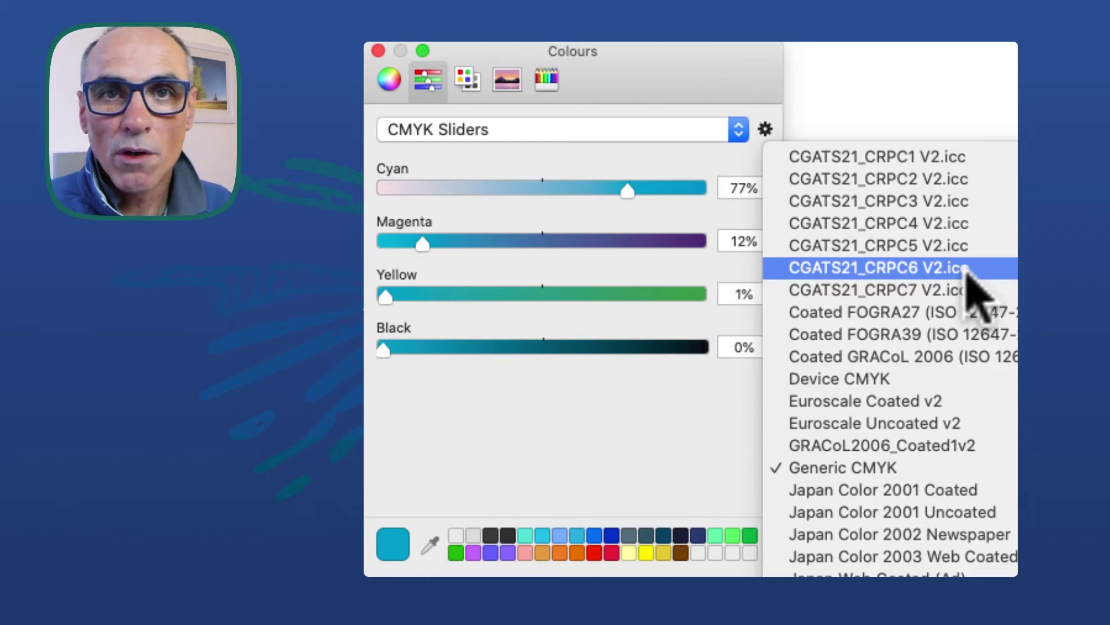
{"action": "left_click", "coordinate": [917, 269]}
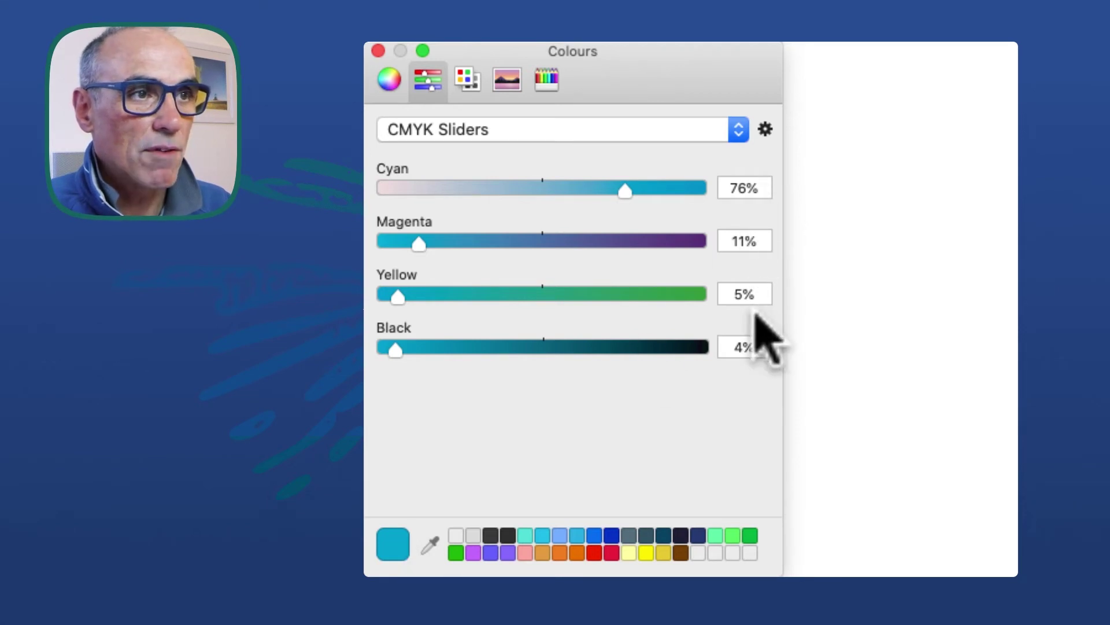
{"action": "left_click", "coordinate": [765, 129]}
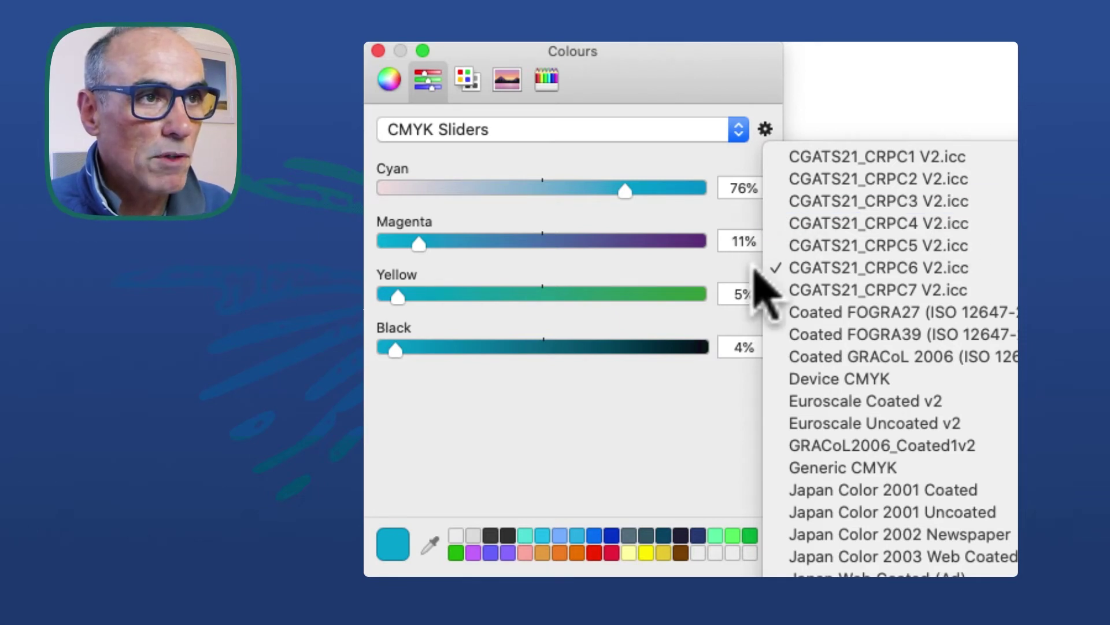
{"action": "left_click", "coordinate": [933, 201]}
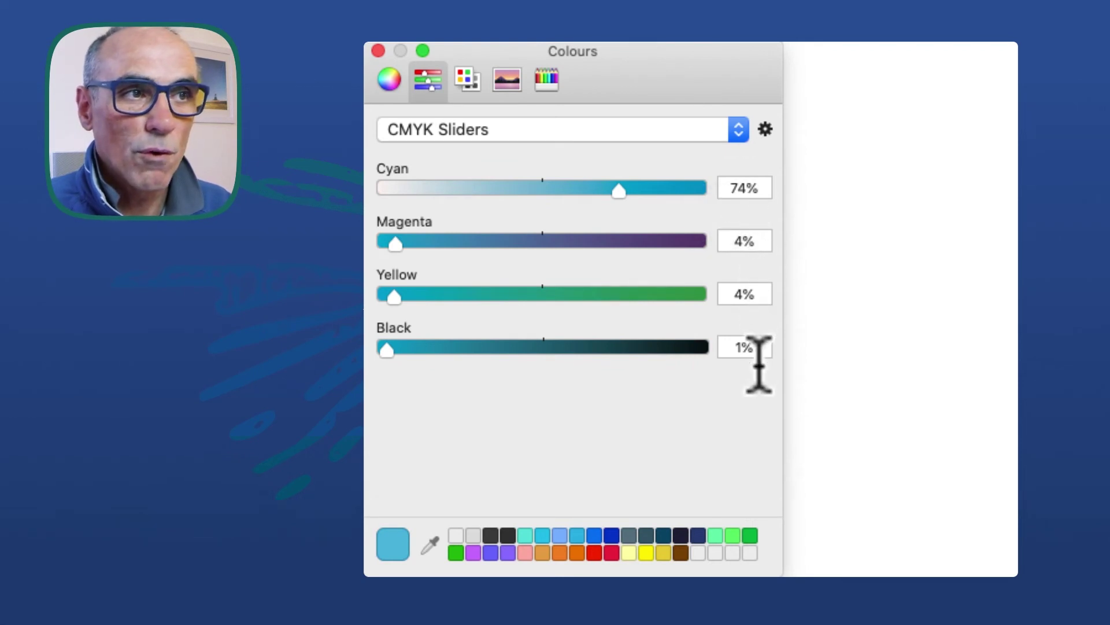
{"action": "left_click", "coordinate": [765, 129]}
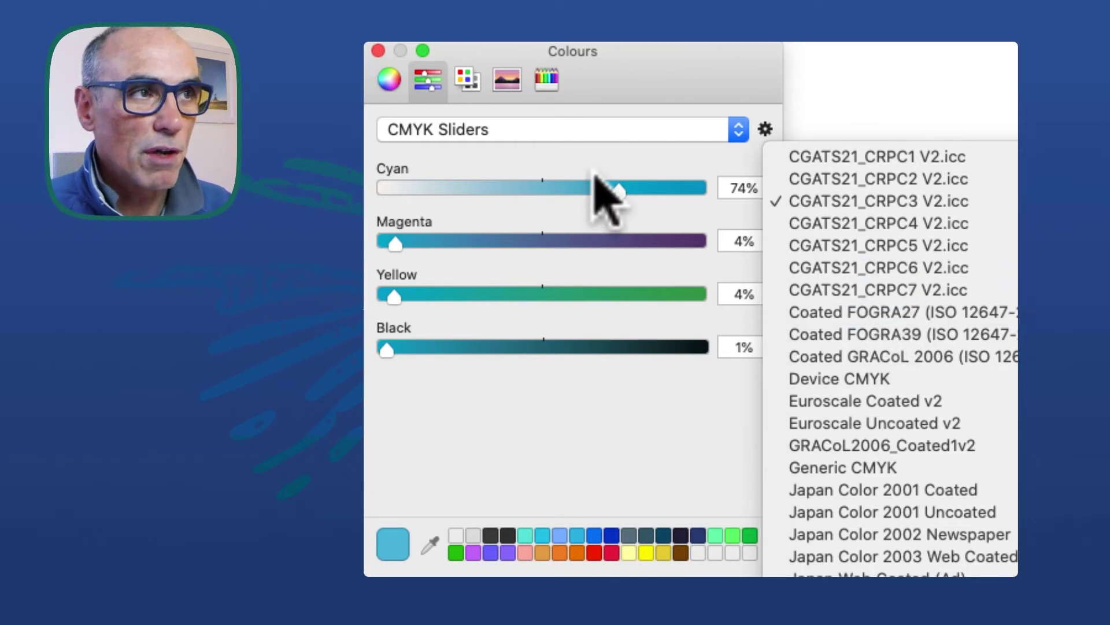
{"action": "left_click", "coordinate": [632, 405]}
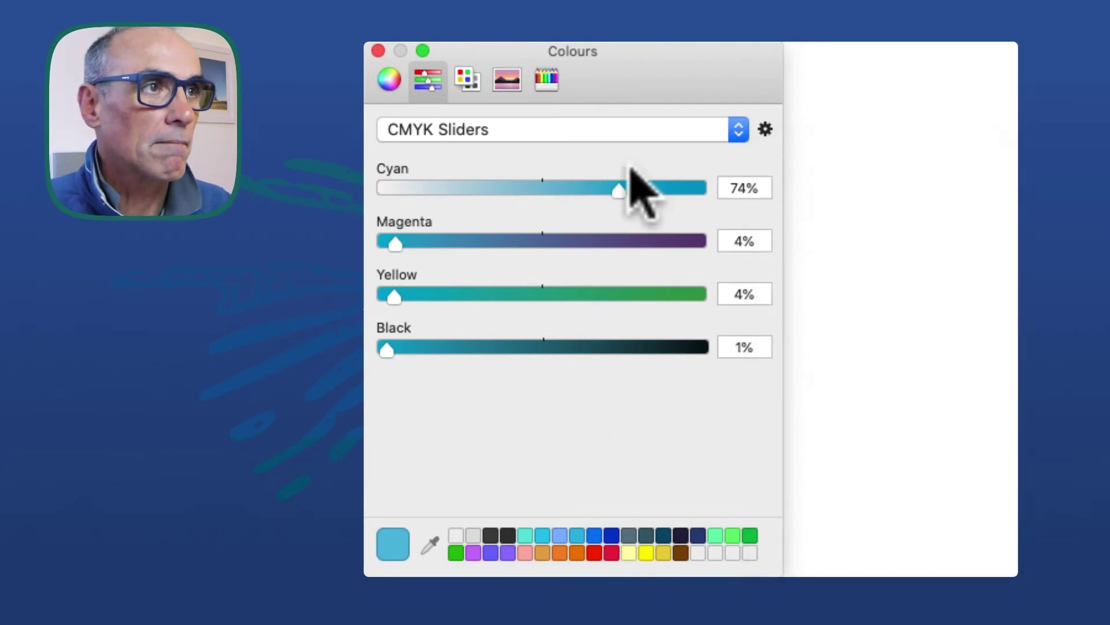
Step: Switch to the HSB sliders, move the hue to 180°, and raise it to 359° for red
{"action": "left_click", "coordinate": [648, 126]}
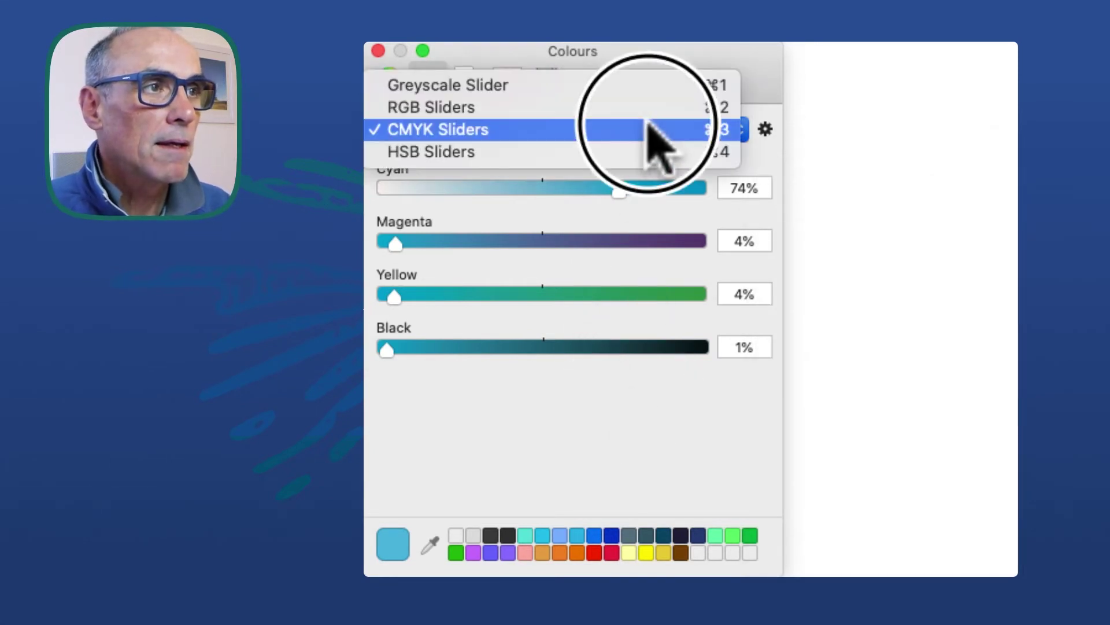
{"action": "left_click", "coordinate": [537, 152]}
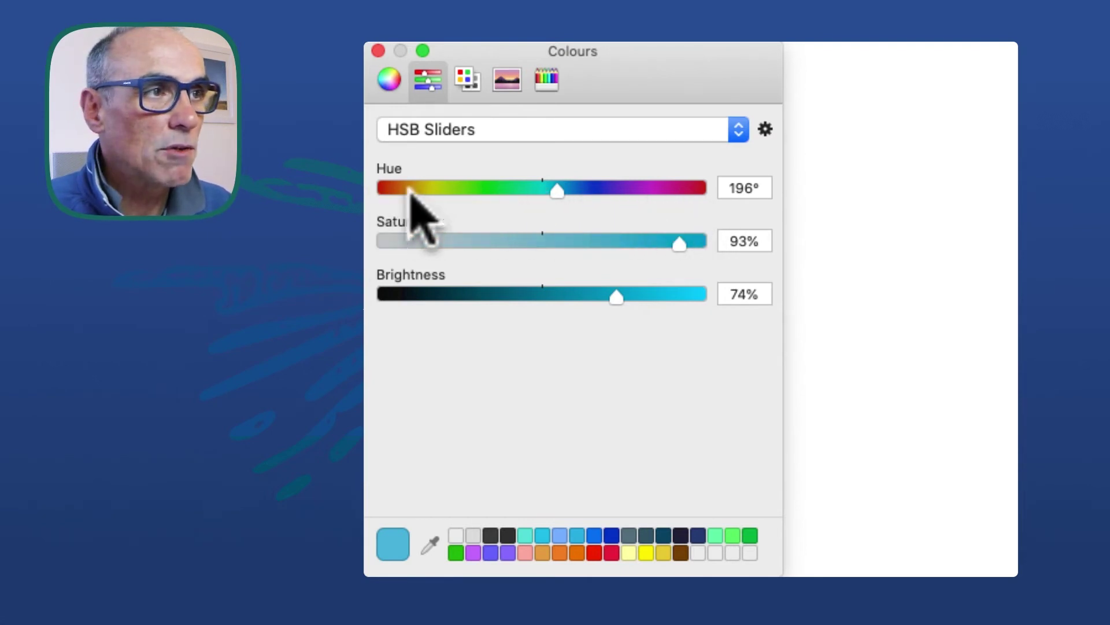
{"action": "left_click_drag", "start_coordinate": [557, 189], "coordinate": [541, 210]}
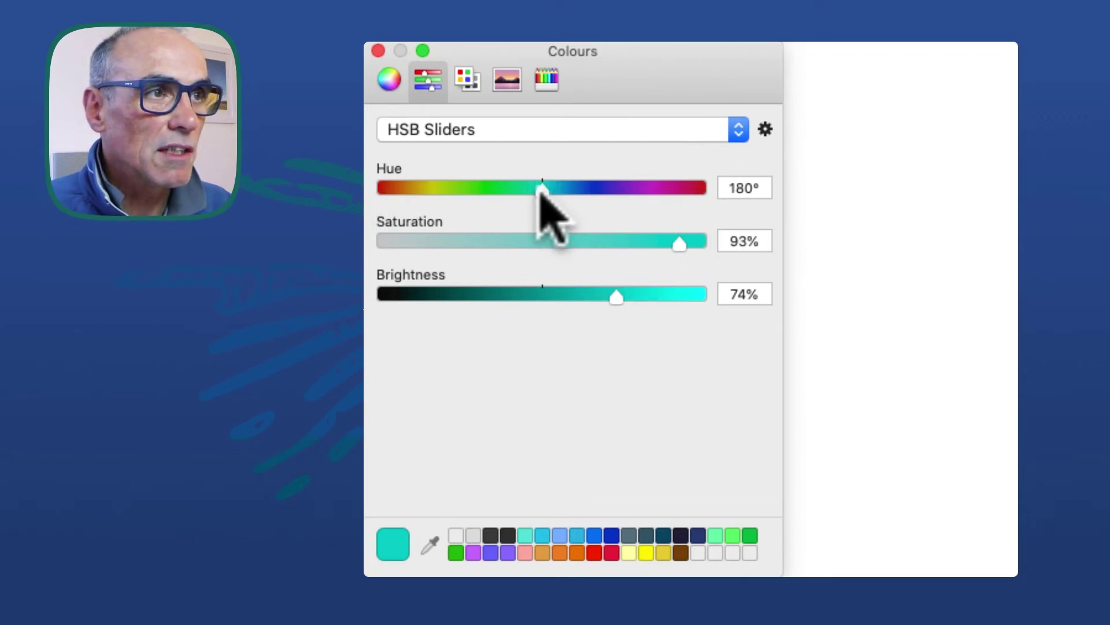
{"action": "left_click_drag", "start_coordinate": [542, 191], "coordinate": [716, 206]}
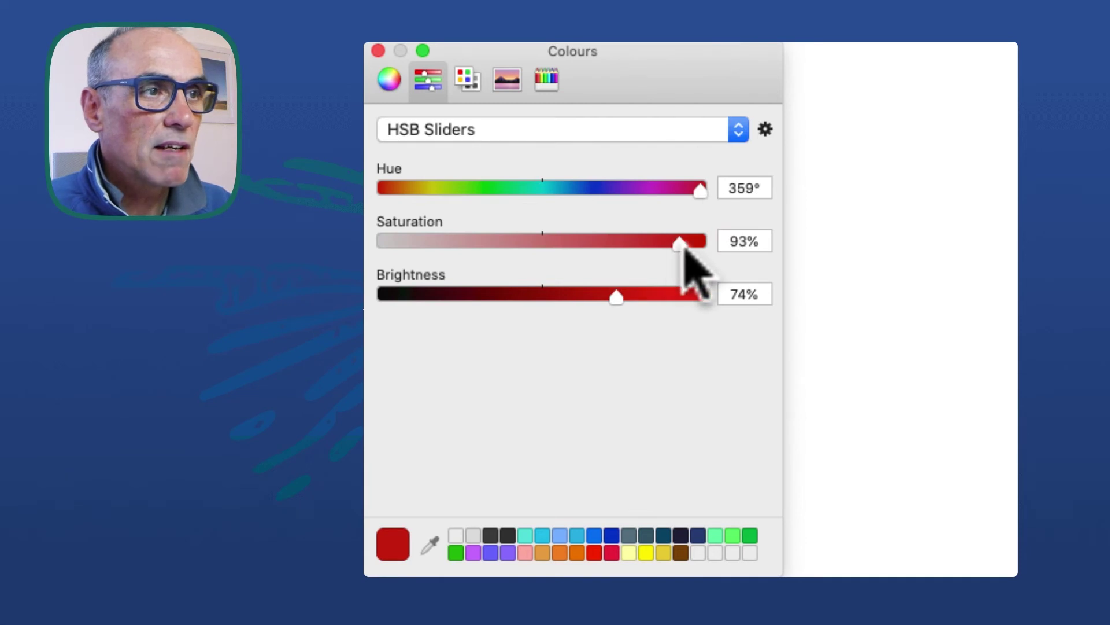
Step: Try the red at 50% saturation, and darken it by lowering the brightness to 30%
{"action": "left_click_drag", "start_coordinate": [681, 245], "coordinate": [613, 315]}
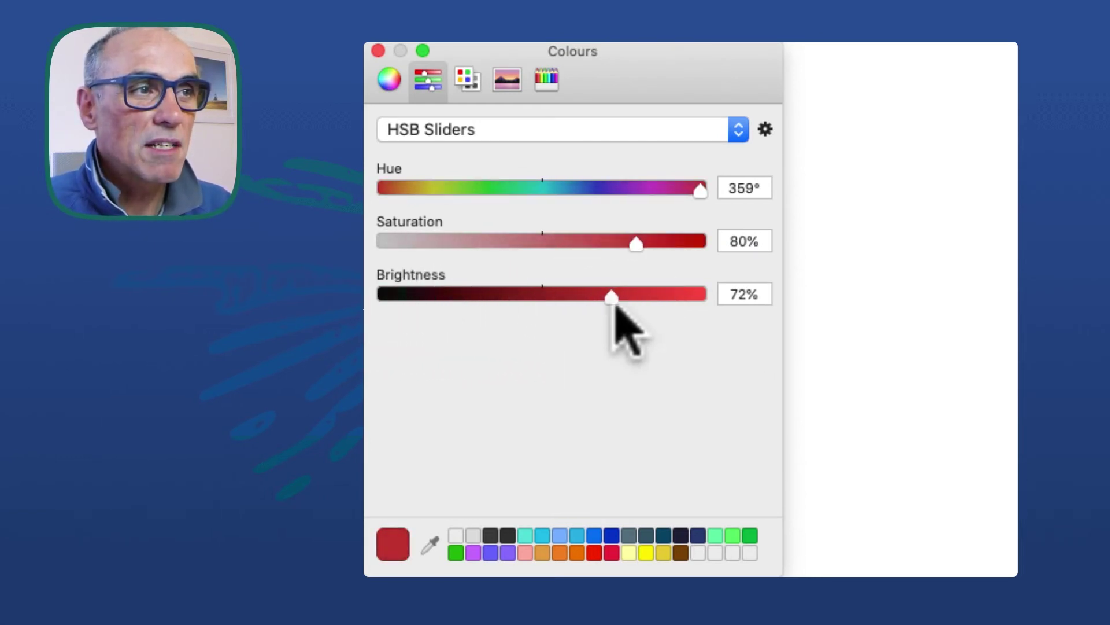
{"action": "left_click_drag", "start_coordinate": [636, 243], "coordinate": [542, 244]}
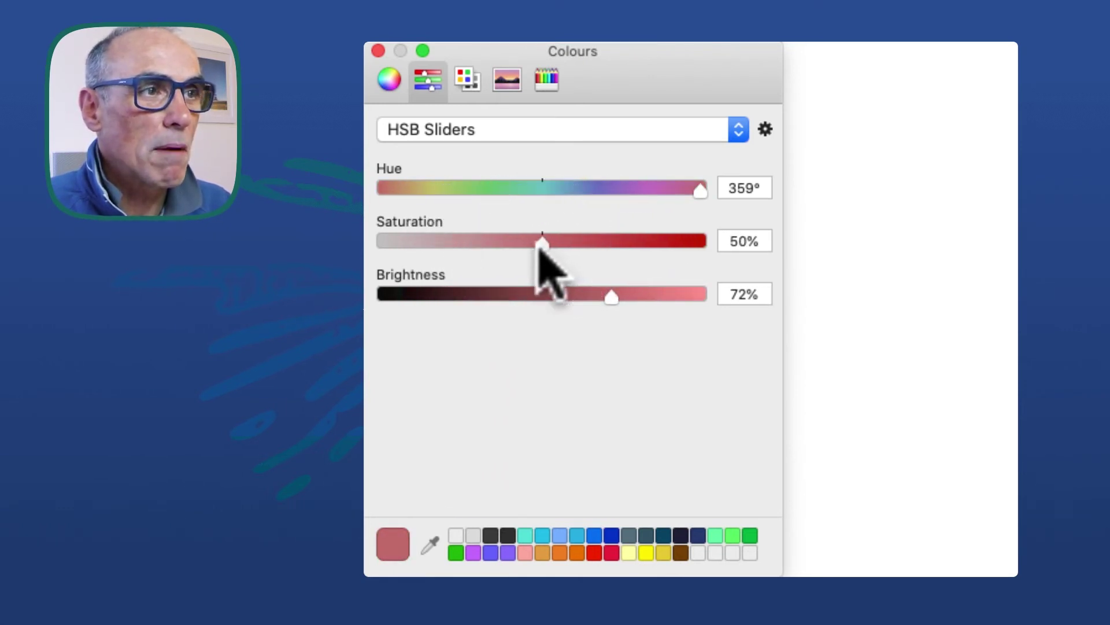
{"action": "left_click", "coordinate": [610, 297]}
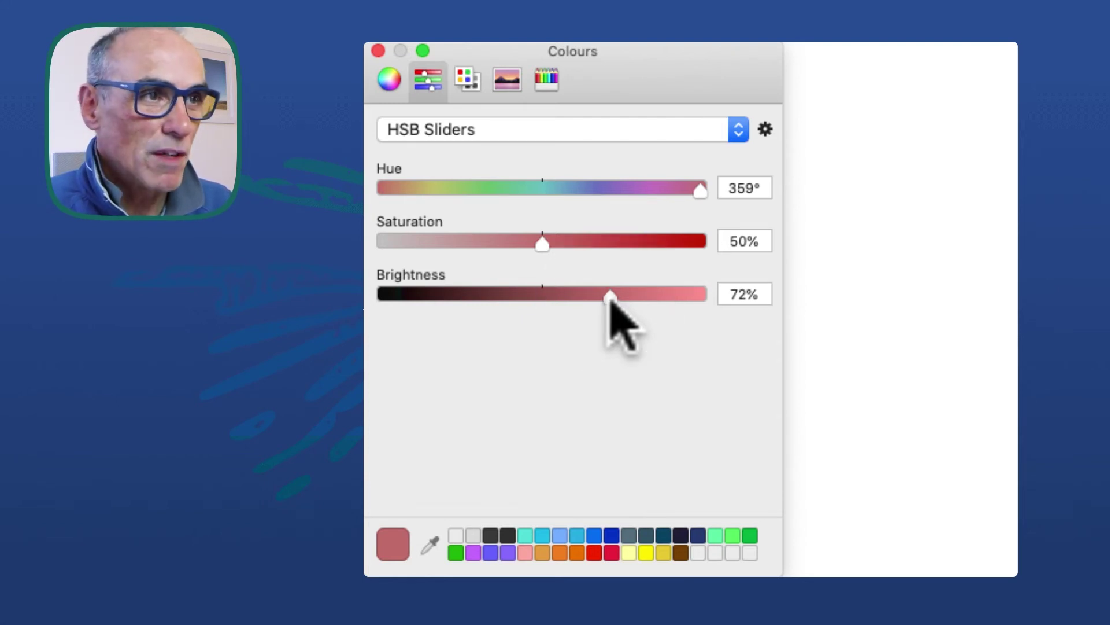
{"action": "left_click_drag", "start_coordinate": [611, 297], "coordinate": [476, 300]}
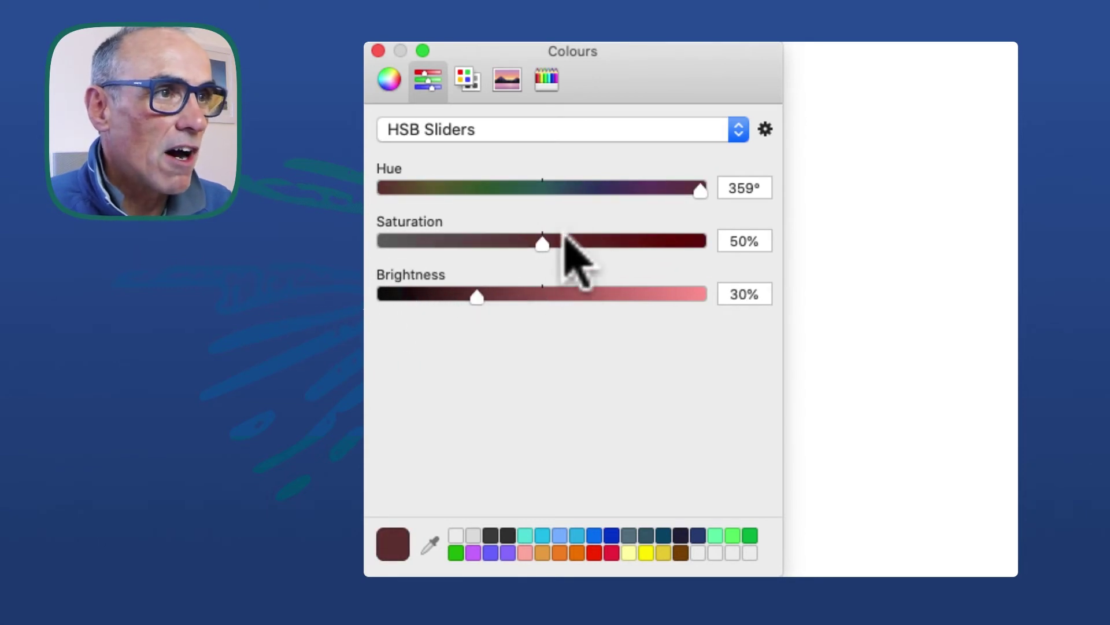
Step: Raise saturation to 100%, set brightness to 86% and saturation to 82%, and shift the hue to 240° for blue
{"action": "left_click_drag", "start_coordinate": [541, 243], "coordinate": [712, 243]}
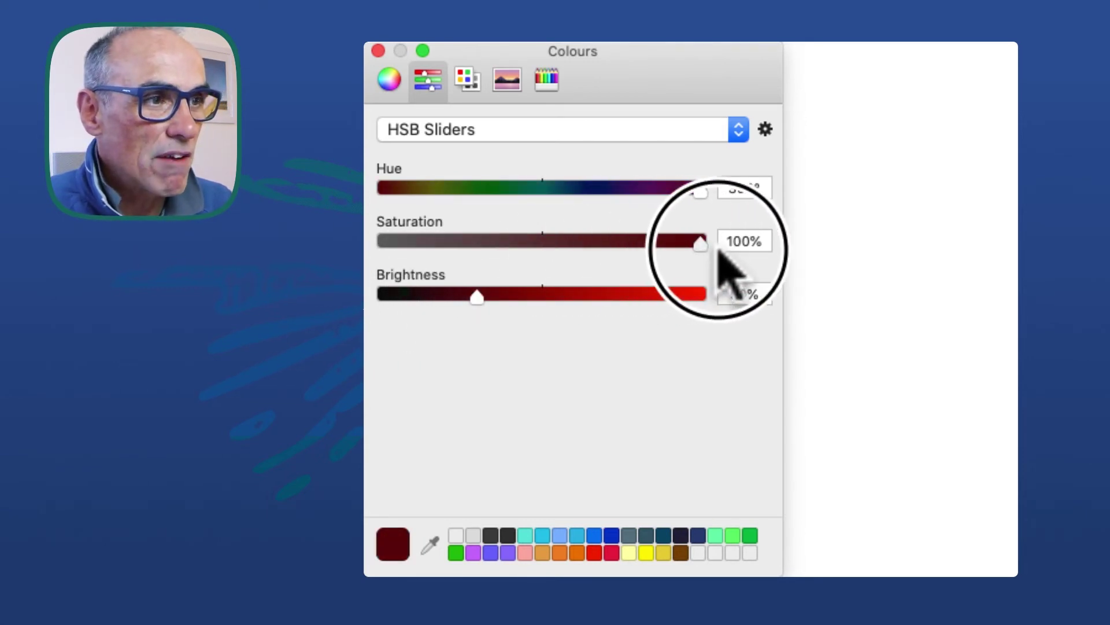
{"action": "left_click_drag", "start_coordinate": [478, 300], "coordinate": [657, 298]}
{"action": "left_click_drag", "start_coordinate": [698, 242], "coordinate": [640, 240]}
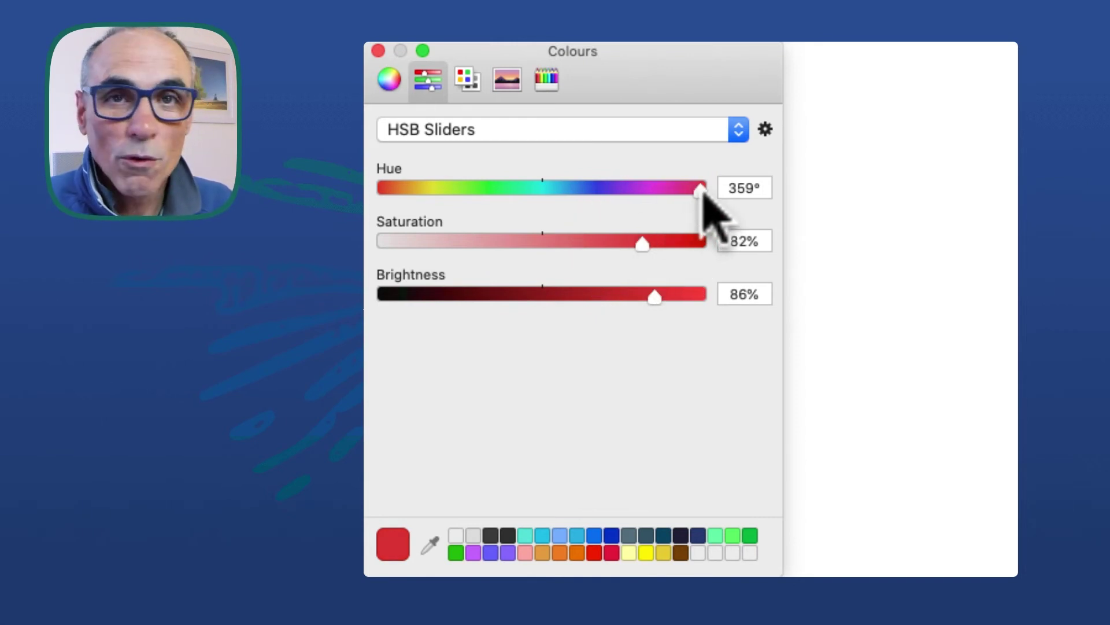
{"action": "left_click_drag", "start_coordinate": [701, 191], "coordinate": [595, 191]}
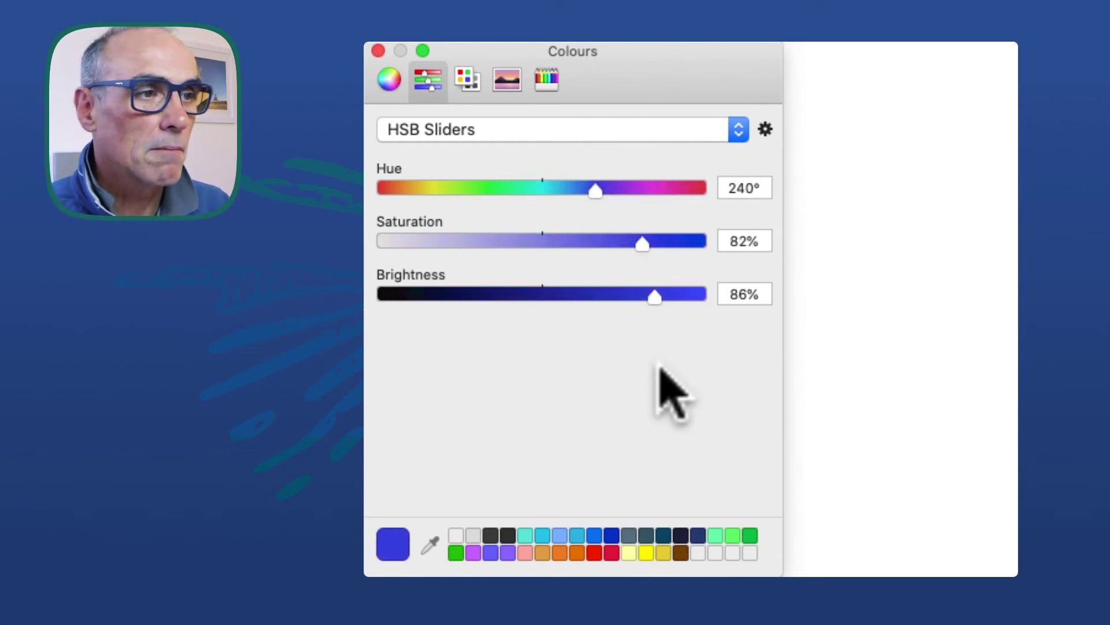
Step: Apply the sRGB IEC61966-2.1 profile to the HSB sliders, try Display P3, return to sRGB IEC61966-2.1, and review the profile list
{"action": "left_click", "coordinate": [765, 129]}
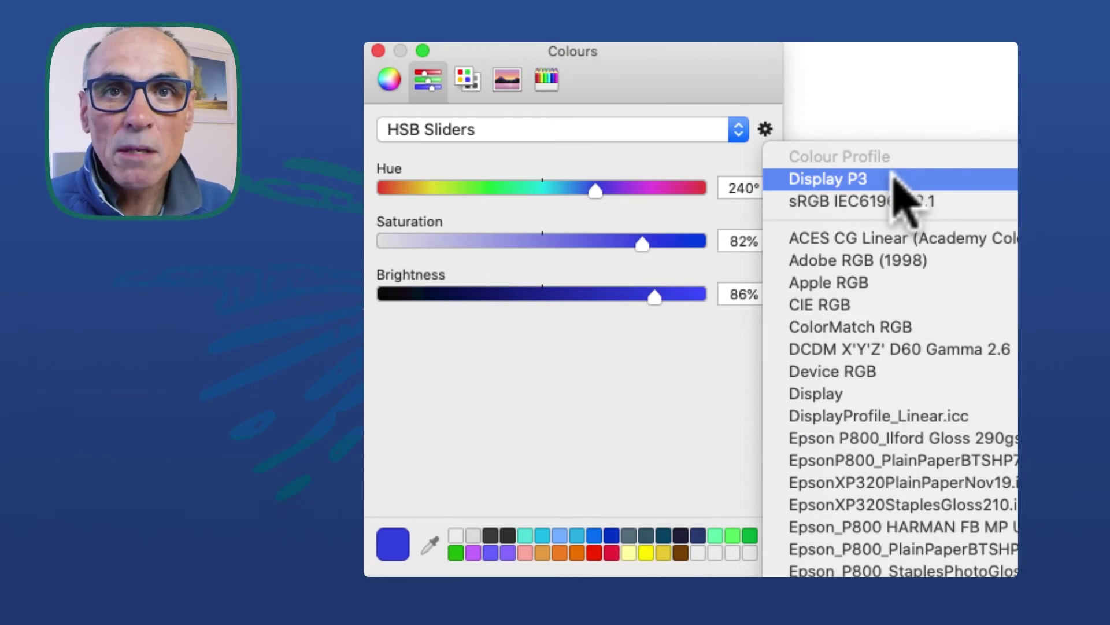
{"action": "left_click", "coordinate": [866, 200]}
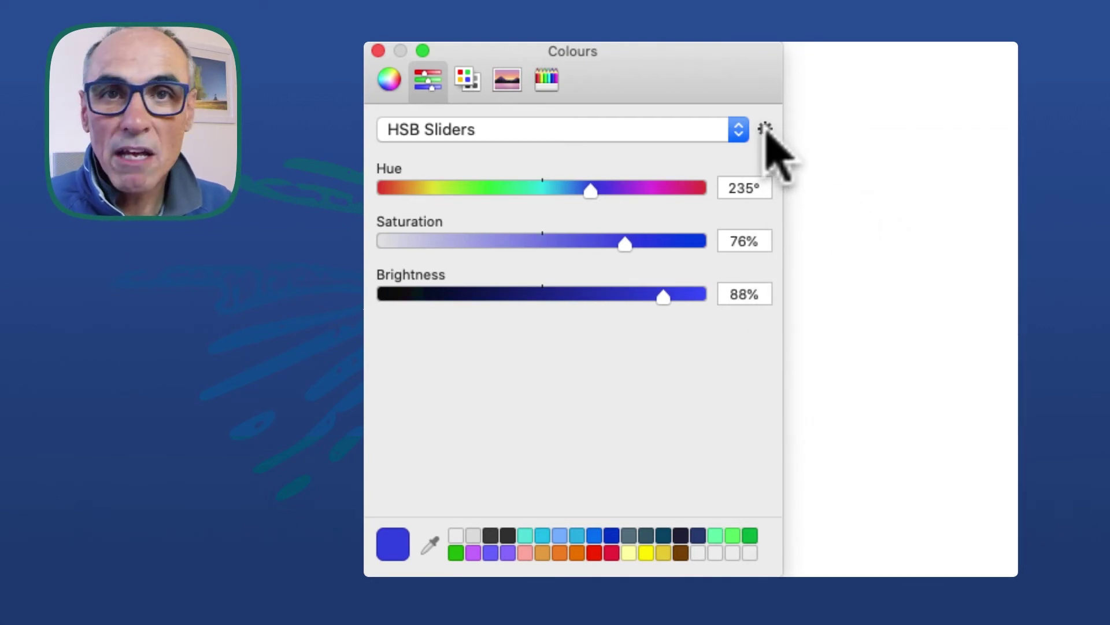
{"action": "left_click", "coordinate": [765, 128]}
{"action": "left_click", "coordinate": [842, 180]}
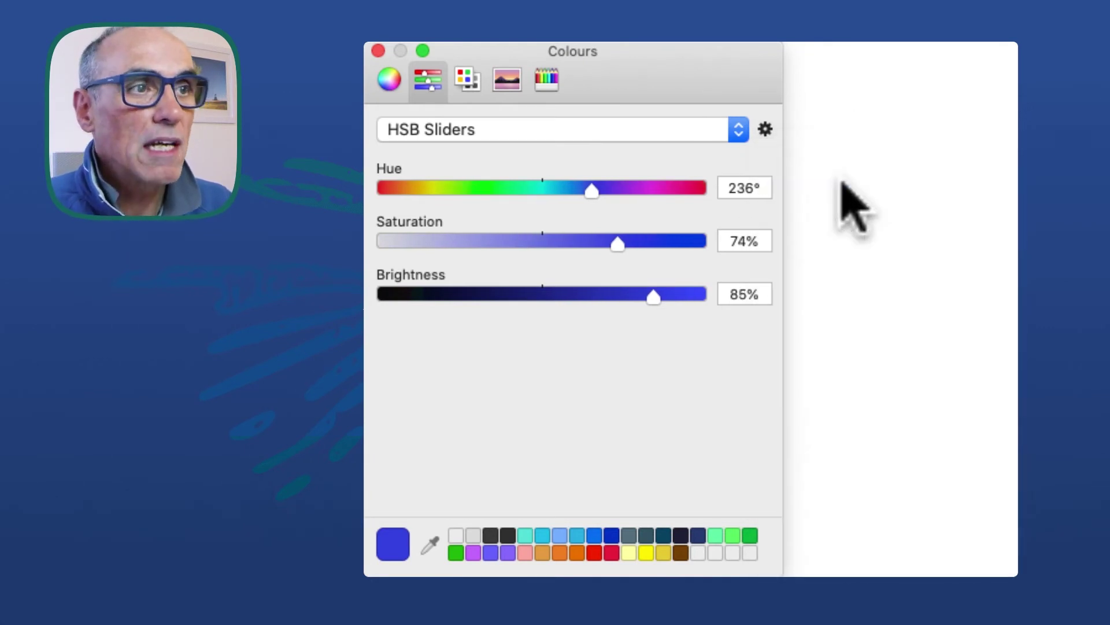
{"action": "left_click", "coordinate": [766, 128]}
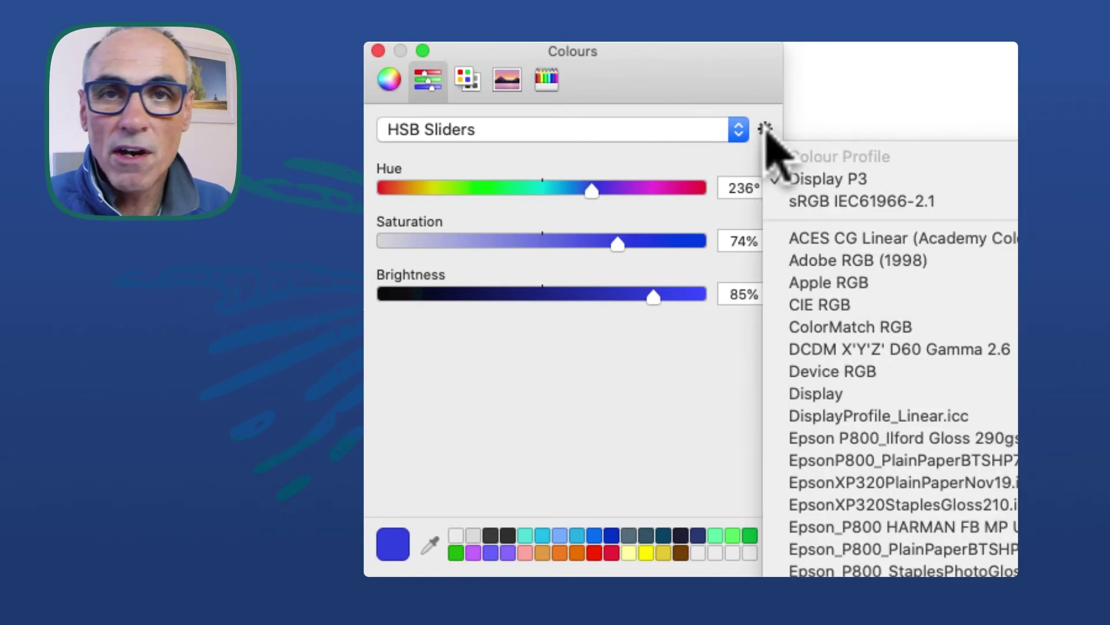
{"action": "left_click", "coordinate": [843, 202]}
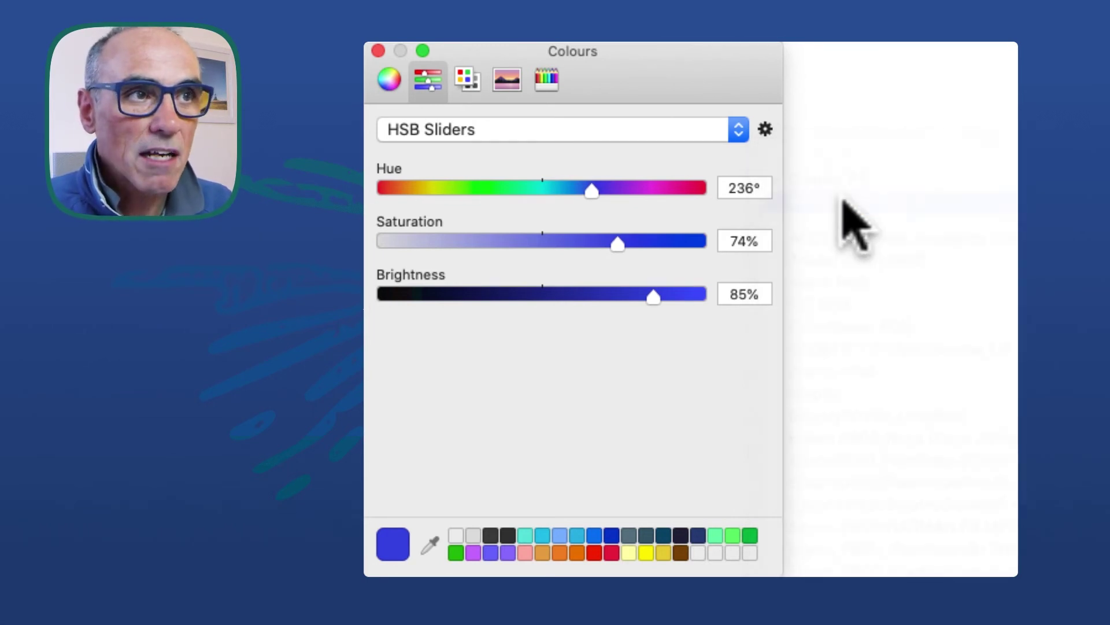
{"action": "left_click", "coordinate": [766, 129]}
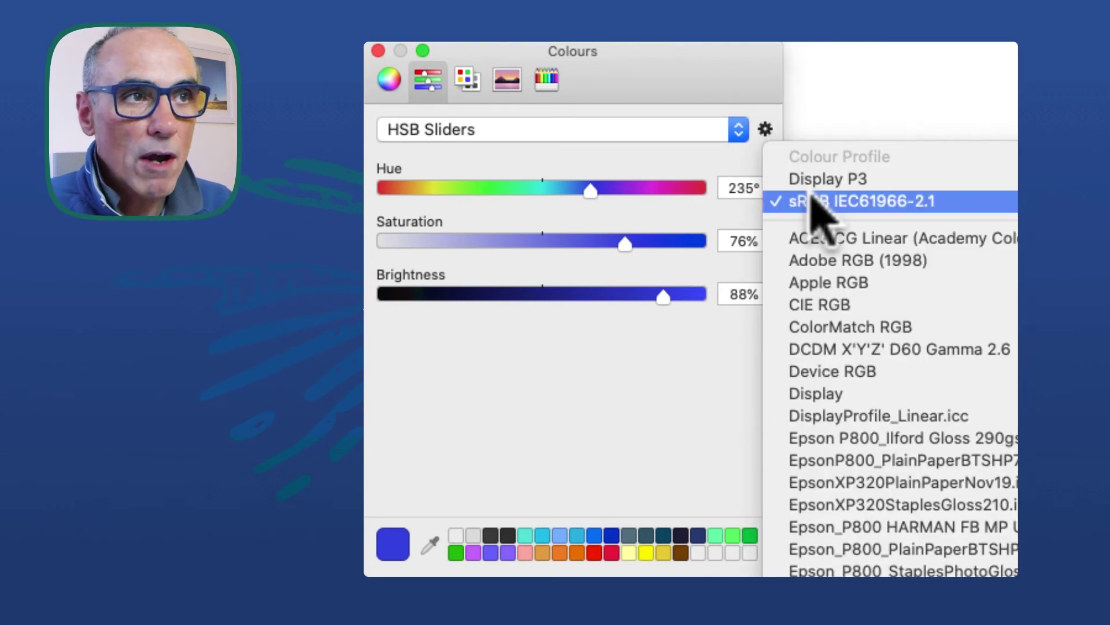
{"action": "left_click", "coordinate": [757, 67]}
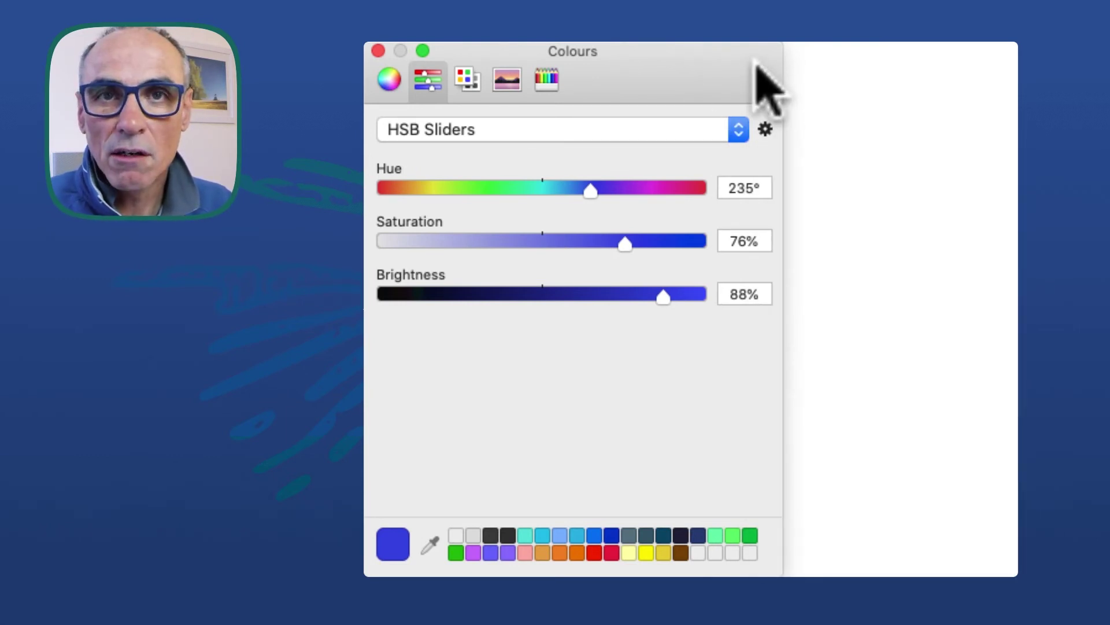
{"action": "left_click", "coordinate": [765, 130]}
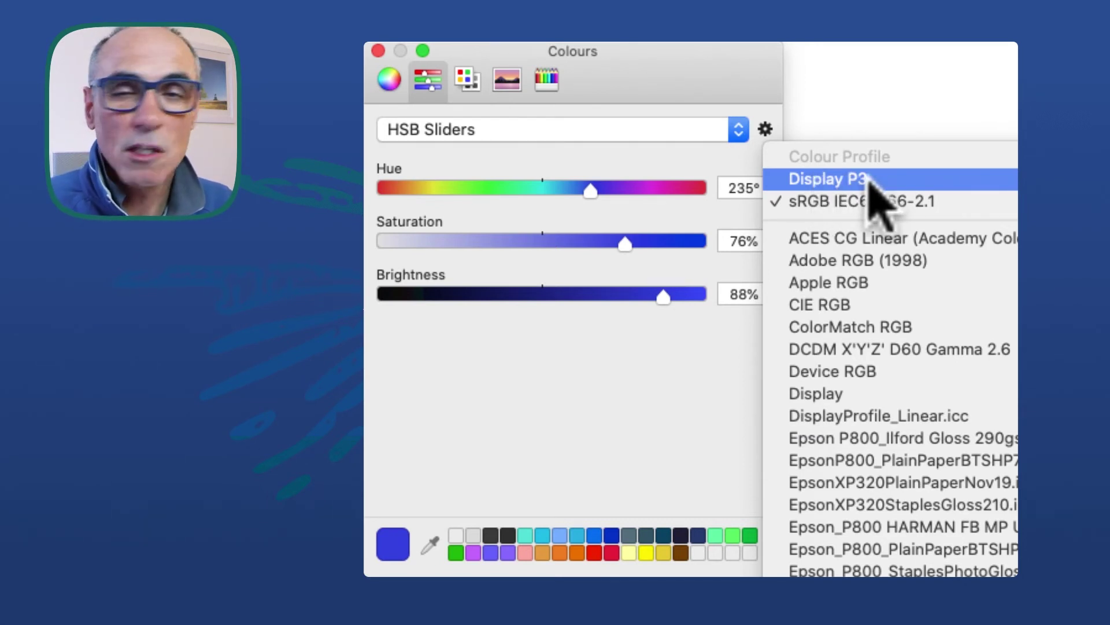
{"action": "left_click", "coordinate": [583, 401]}
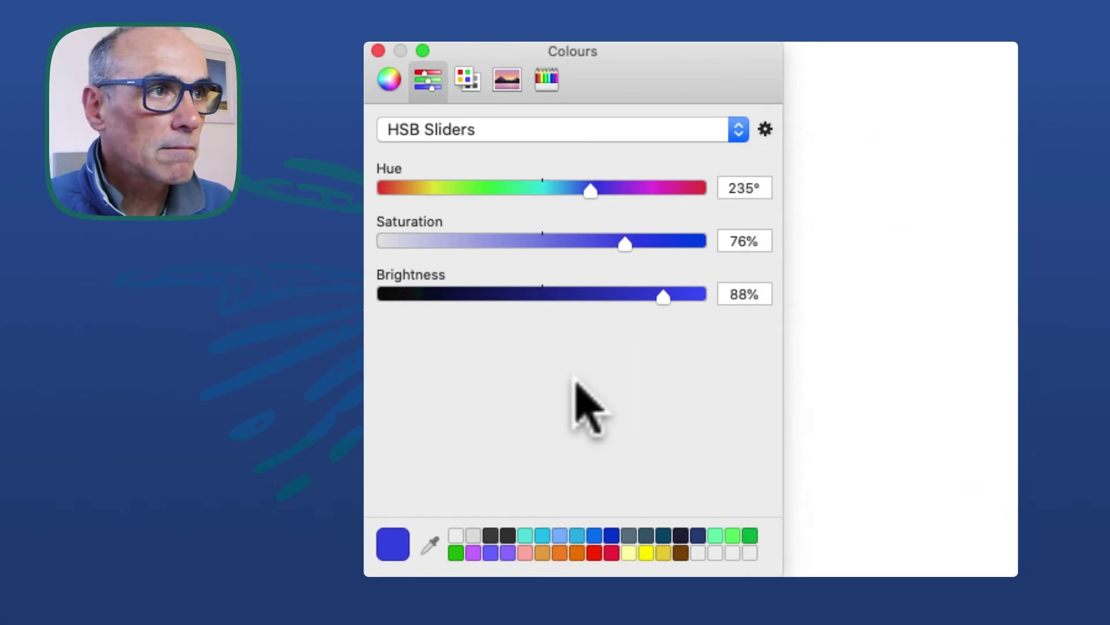
Step: Switch to the colour palettes, choose the Apple palette, and pick Cyan followed by Magenta
{"action": "left_click", "coordinate": [467, 78]}
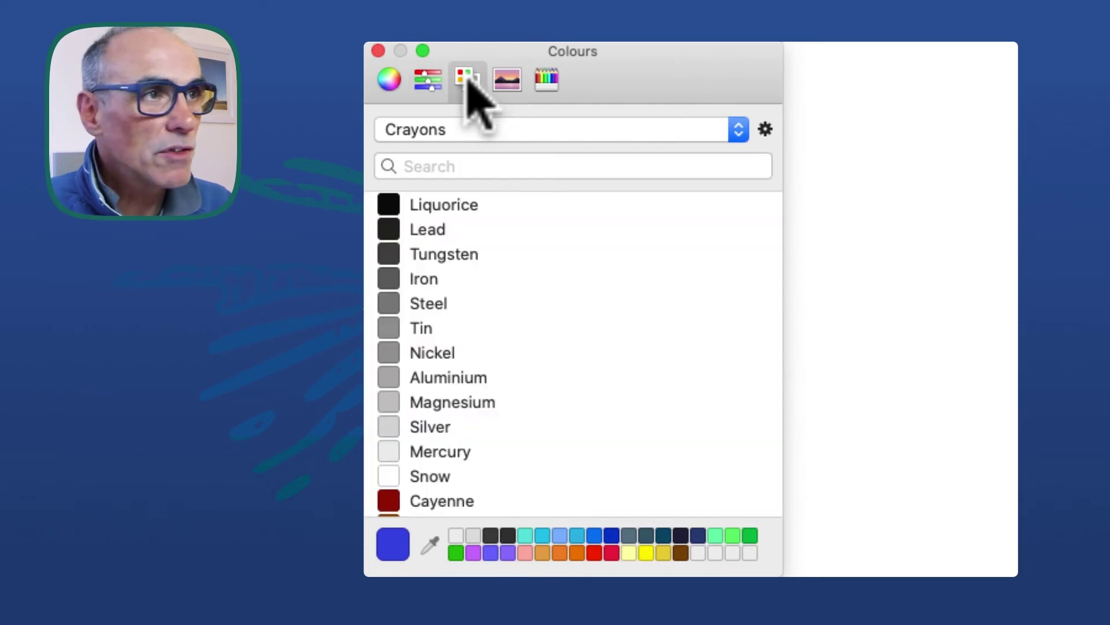
{"action": "left_click", "coordinate": [509, 132]}
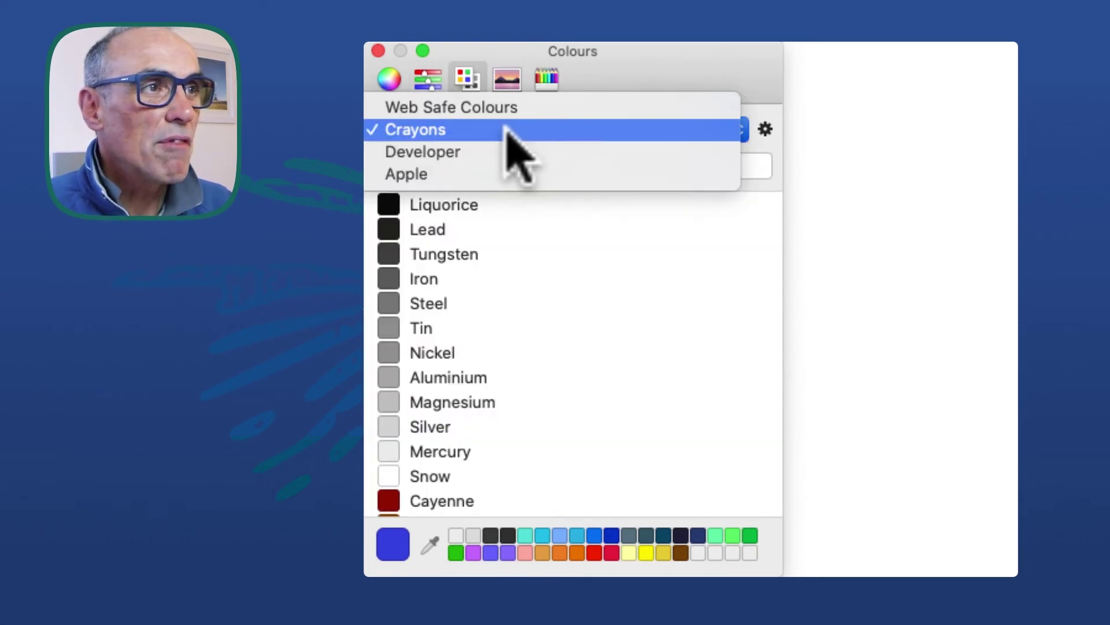
{"action": "left_click", "coordinate": [548, 174]}
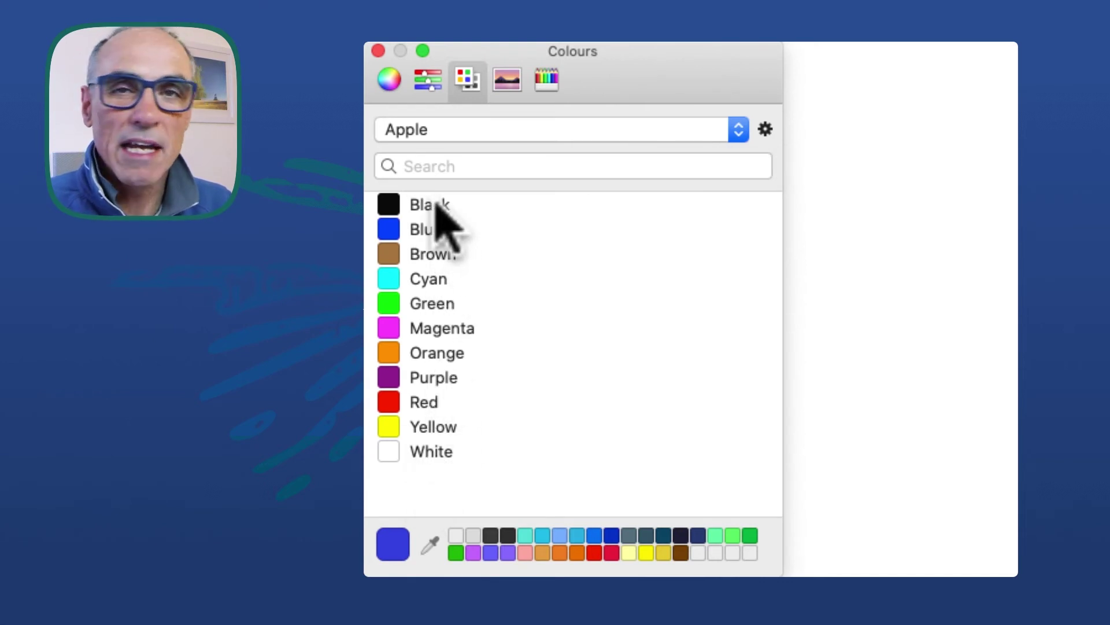
{"action": "left_click", "coordinate": [393, 281]}
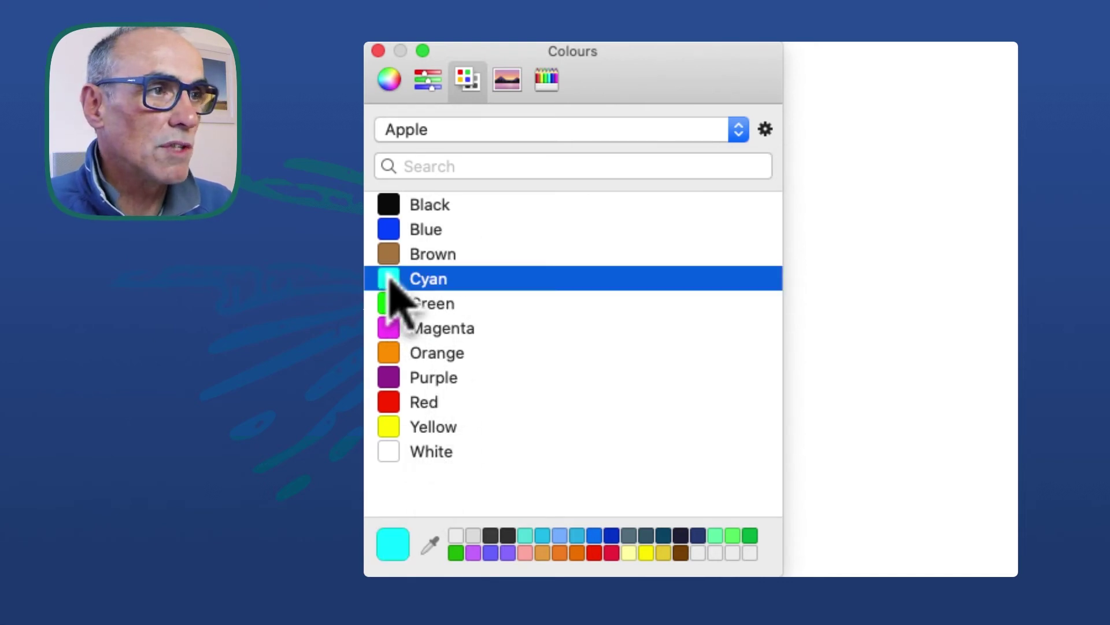
{"action": "left_click", "coordinate": [394, 340]}
Step: Show the Developer palette and look through its whole list of interface and system colours
{"action": "left_click", "coordinate": [570, 130]}
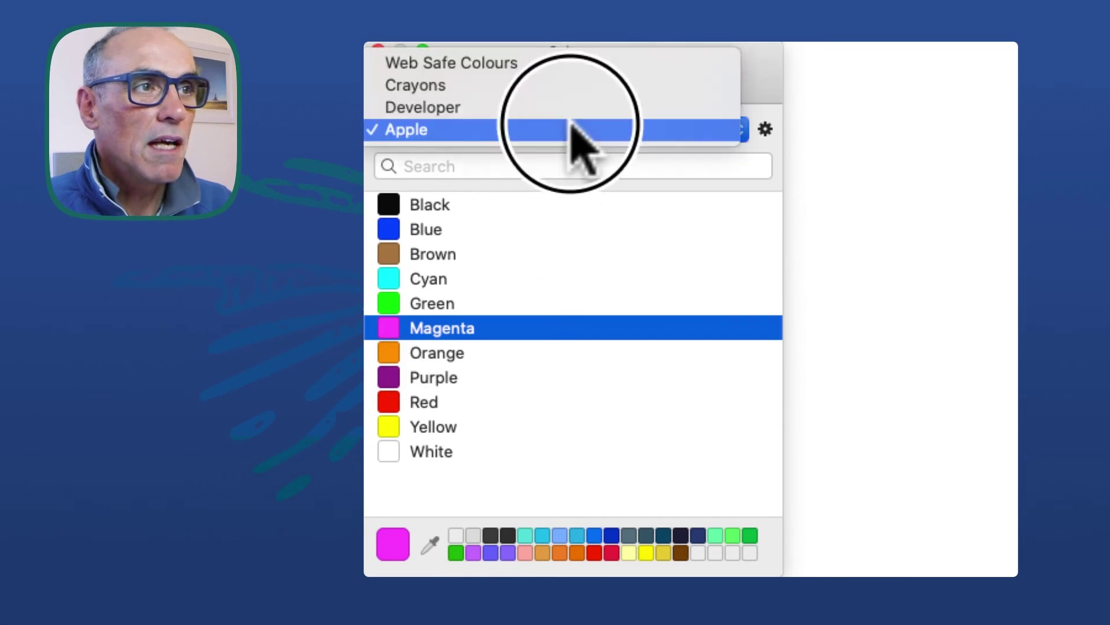
{"action": "left_click", "coordinate": [569, 108]}
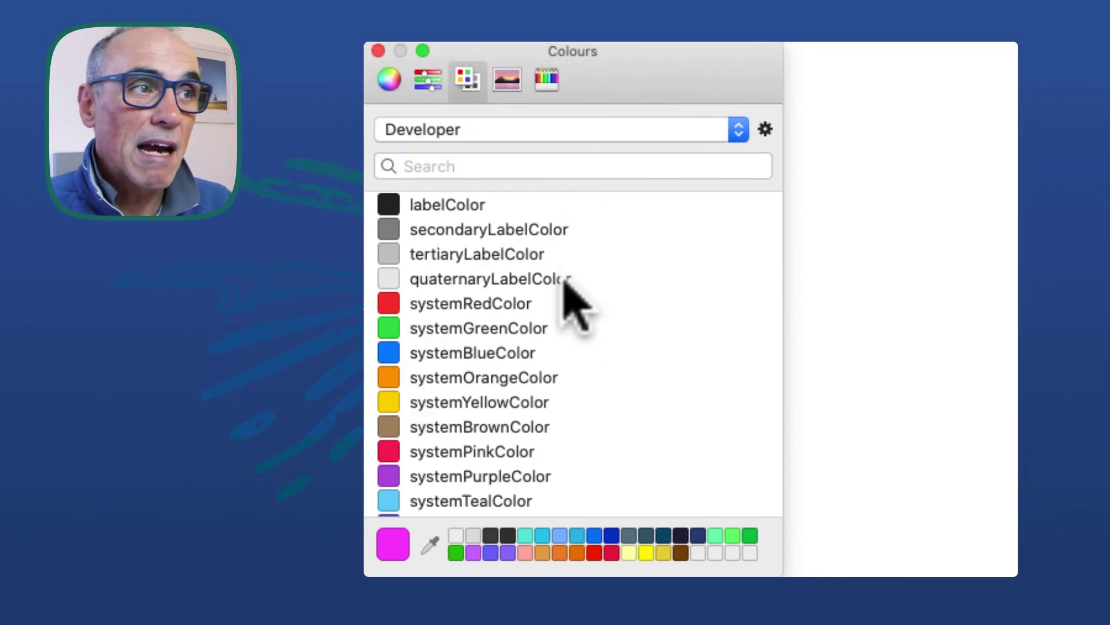
{"action": "scroll", "coordinate": [627, 399], "scroll_direction": "down", "scroll_amount": 10}
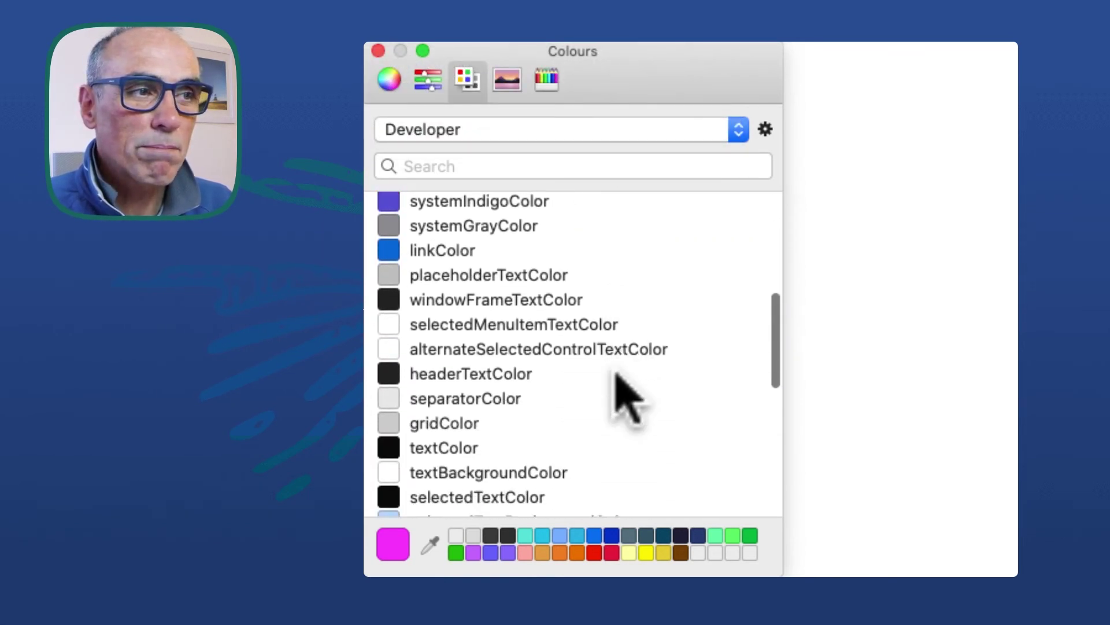
{"action": "scroll", "coordinate": [618, 379], "scroll_direction": "down", "scroll_amount": 5}
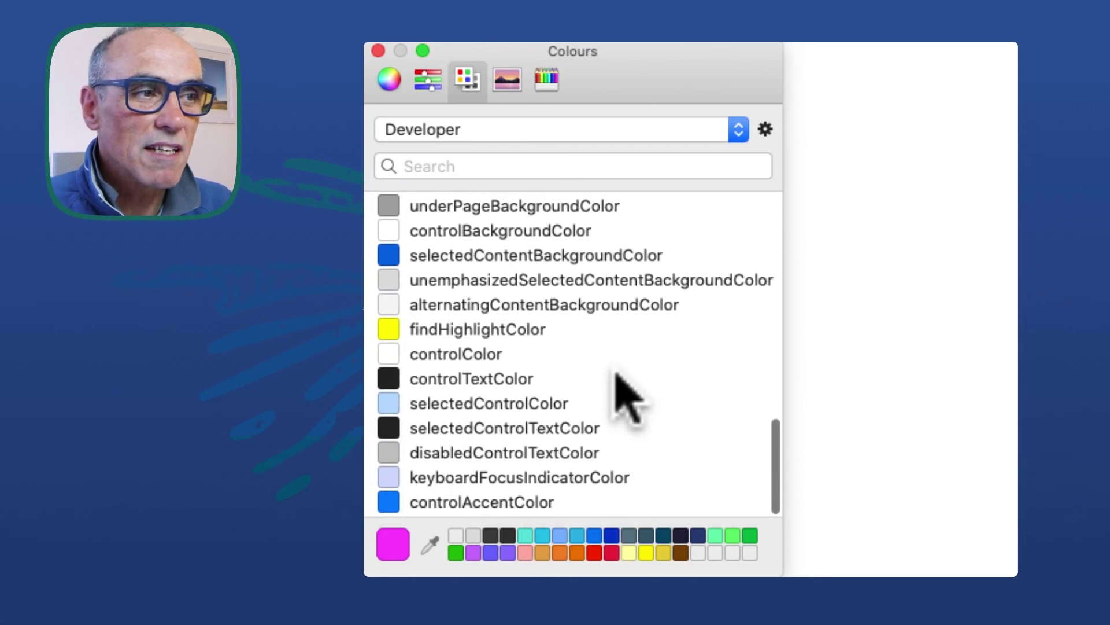
{"action": "scroll", "coordinate": [616, 379], "scroll_direction": "up", "scroll_amount": 8}
{"action": "scroll", "coordinate": [618, 393], "scroll_direction": "up", "scroll_amount": 5}
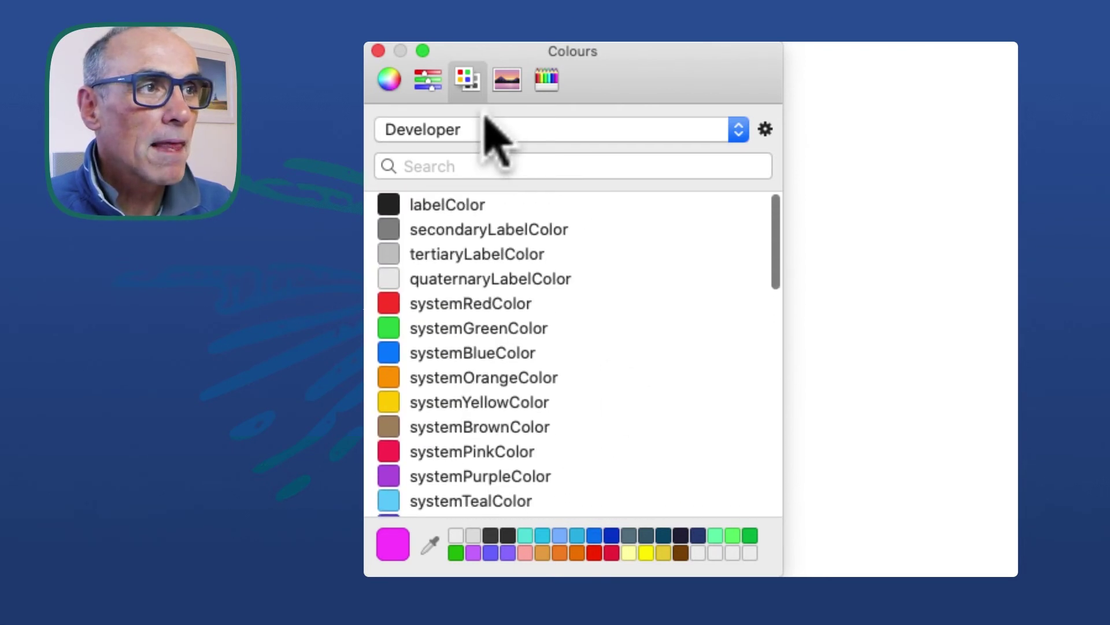
Step: Show the Crayons palette, look through its named colours, and pick Aubergine
{"action": "left_click", "coordinate": [483, 129]}
{"action": "left_click", "coordinate": [486, 108]}
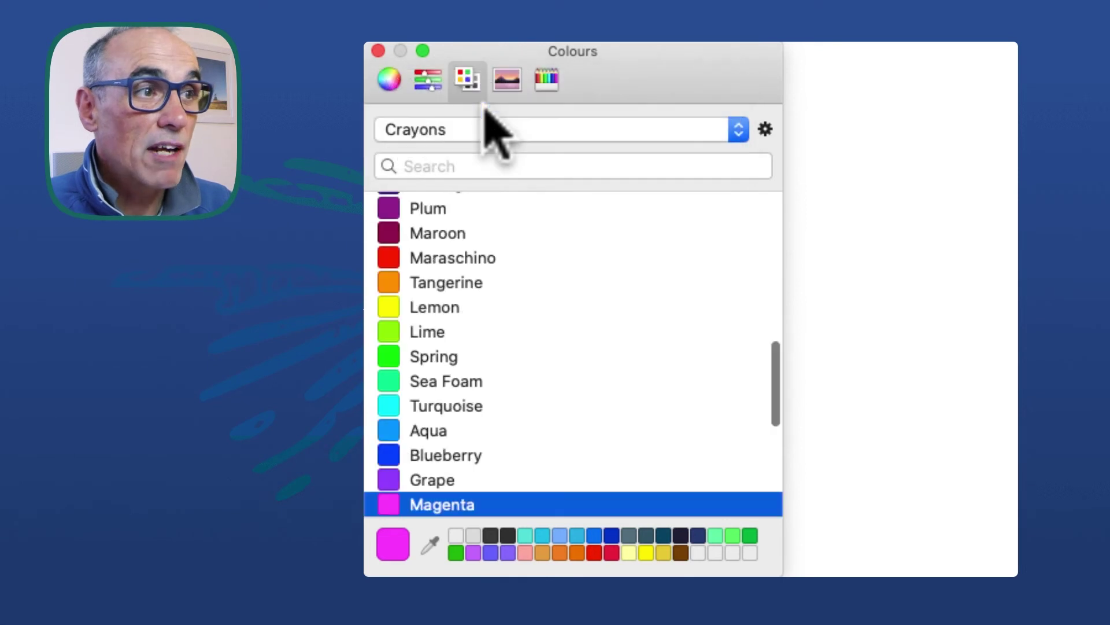
{"action": "scroll", "coordinate": [565, 322], "scroll_direction": "up", "scroll_amount": 10}
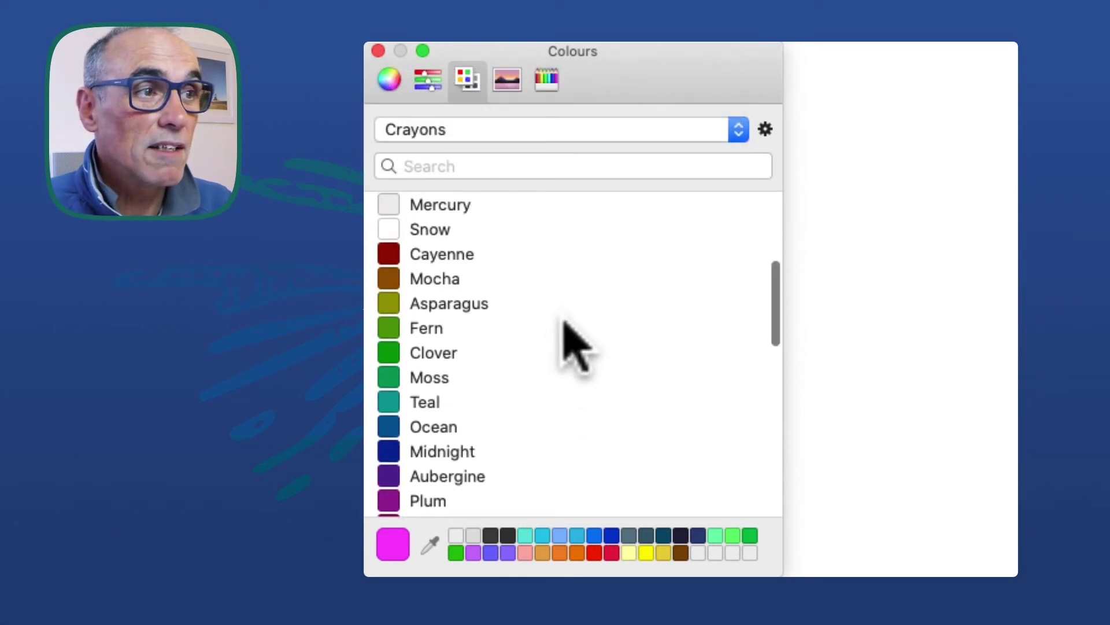
{"action": "scroll", "coordinate": [564, 324], "scroll_direction": "up", "scroll_amount": 2}
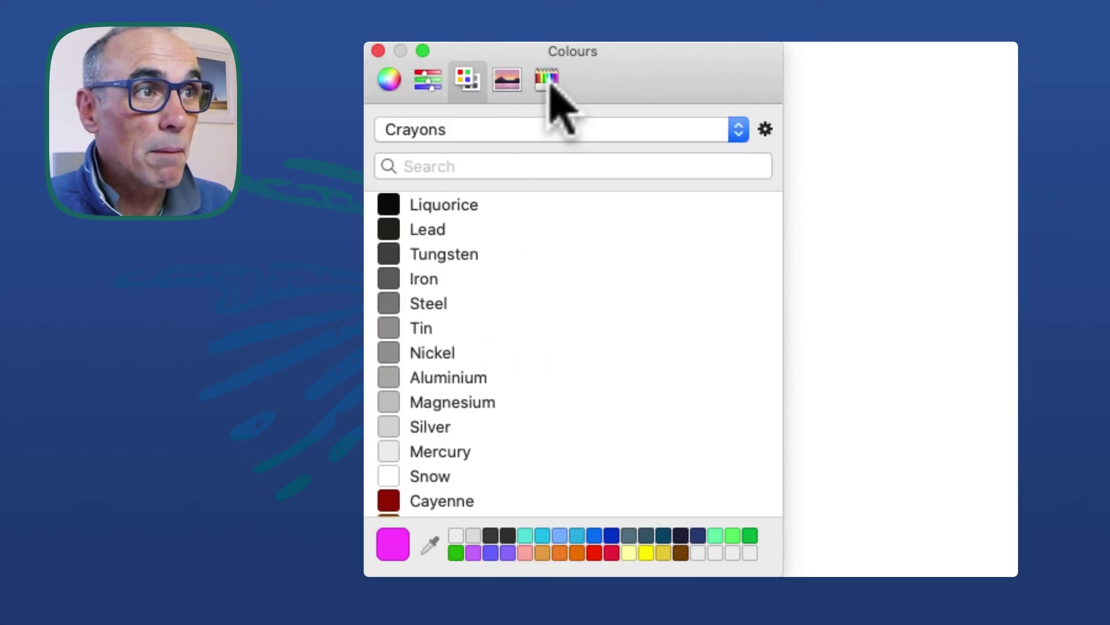
{"action": "scroll", "coordinate": [642, 454], "scroll_direction": "down", "scroll_amount": 5}
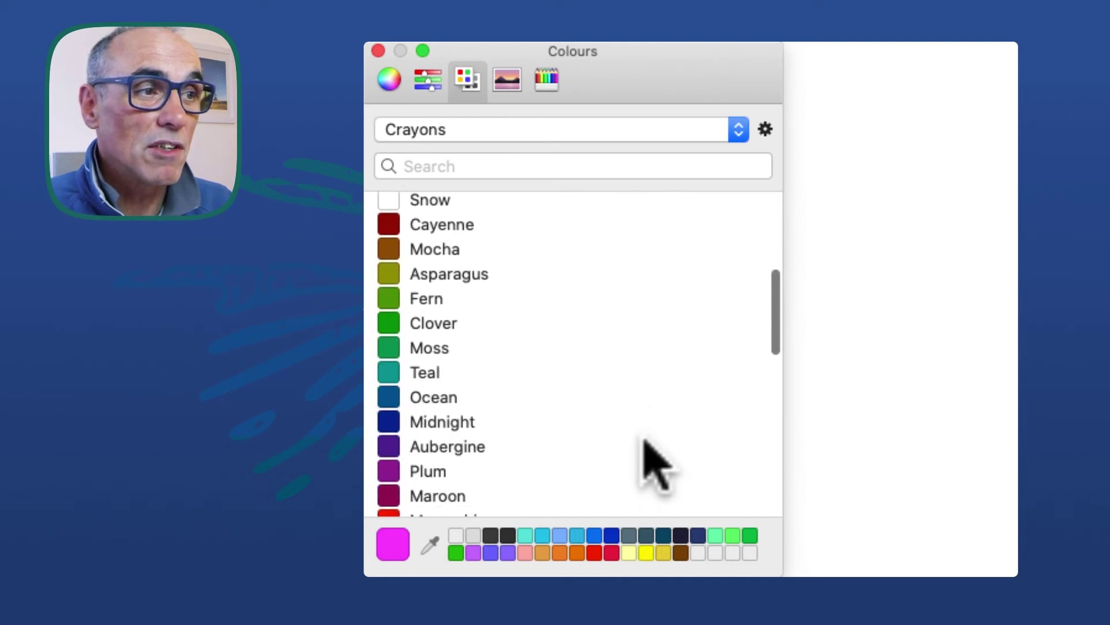
{"action": "scroll", "coordinate": [635, 434], "scroll_direction": "down", "scroll_amount": 2}
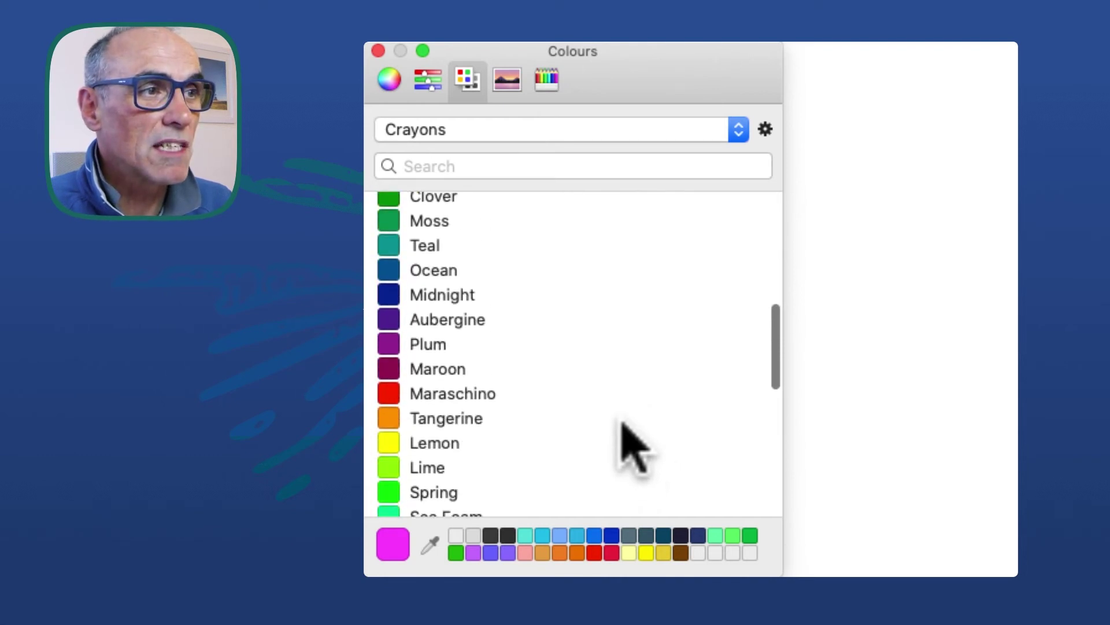
{"action": "left_click", "coordinate": [397, 319]}
{"action": "scroll", "coordinate": [495, 421], "scroll_direction": "down", "scroll_amount": 7}
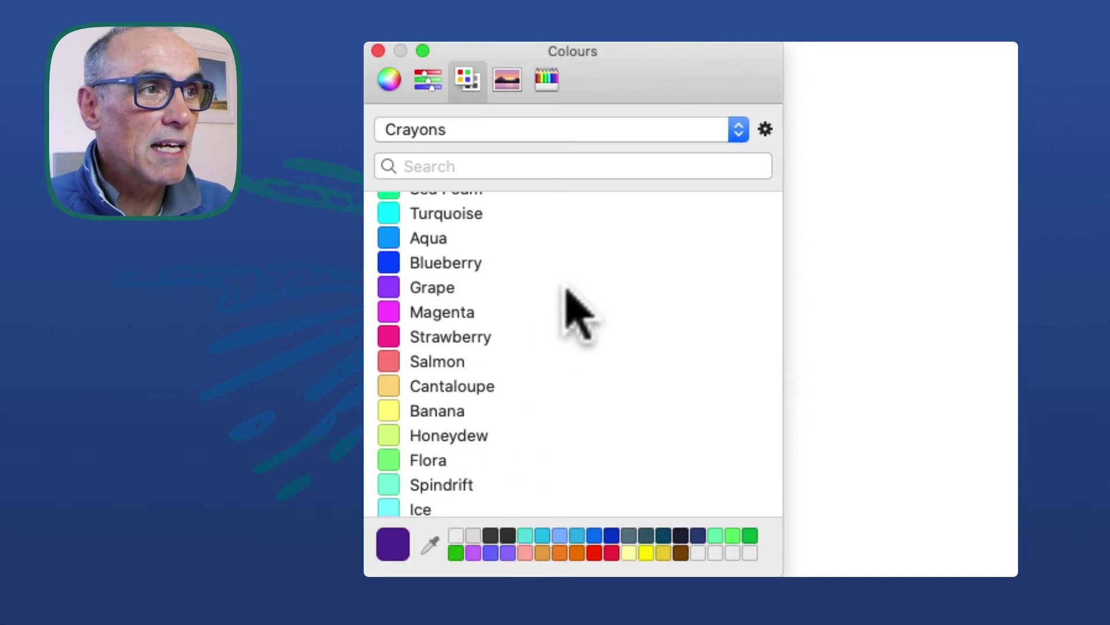
Step: Show the Web Safe Colours palette and move its colour strip marker up to the red shades
{"action": "scroll", "coordinate": [569, 307], "scroll_direction": "up", "scroll_amount": 8}
{"action": "scroll", "coordinate": [579, 318], "scroll_direction": "up", "scroll_amount": 5}
{"action": "left_click", "coordinate": [578, 134]}
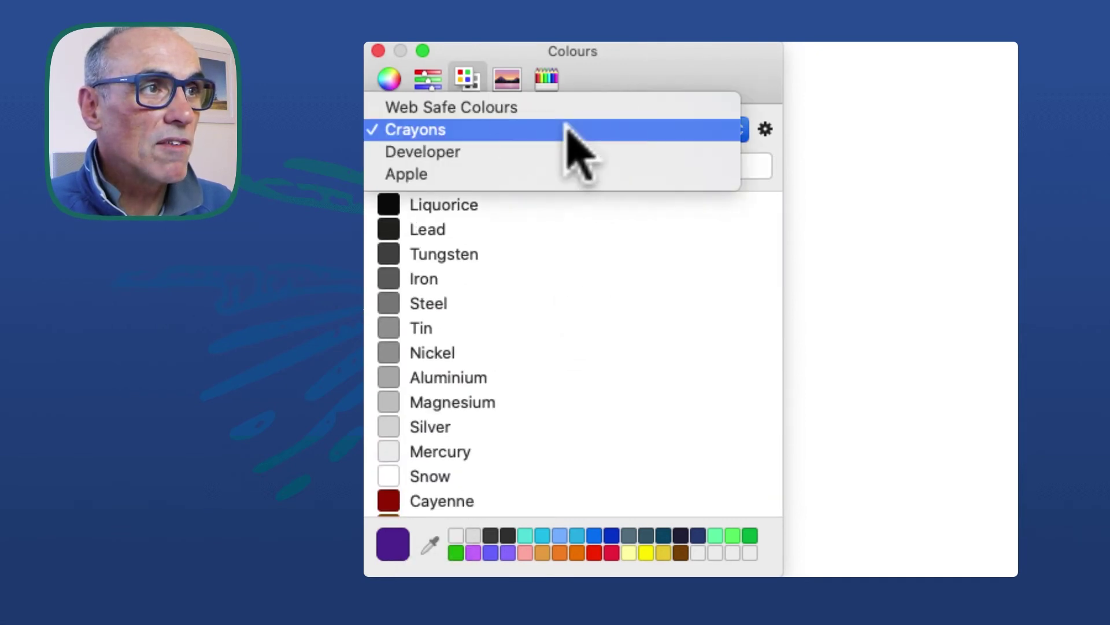
{"action": "left_click", "coordinate": [553, 109]}
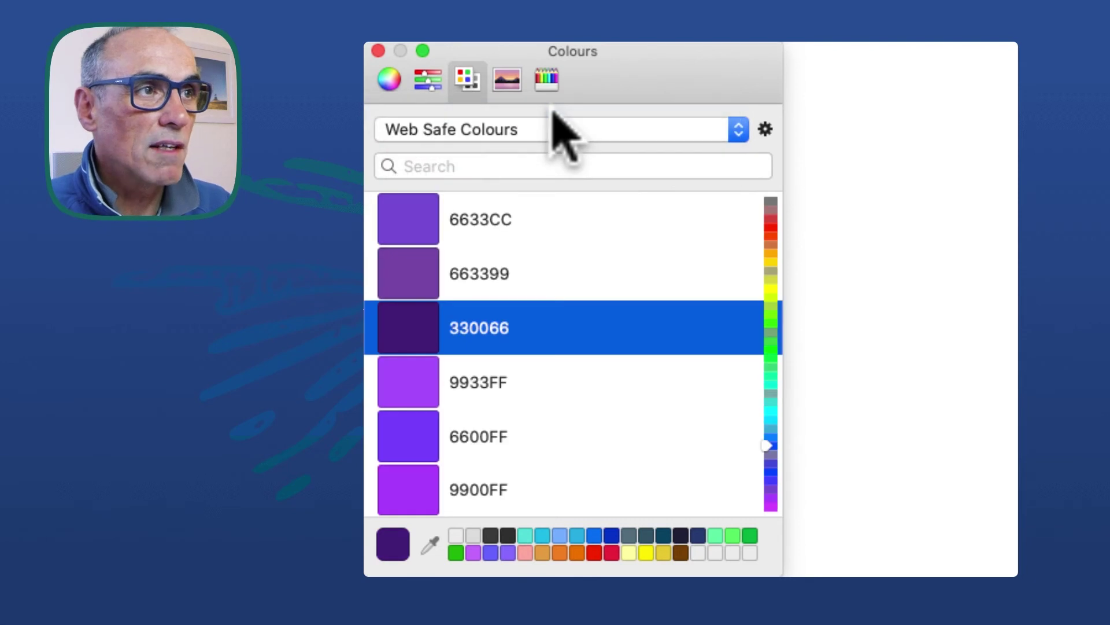
{"action": "left_click", "coordinate": [770, 449]}
{"action": "left_click_drag", "start_coordinate": [769, 445], "coordinate": [771, 220]}
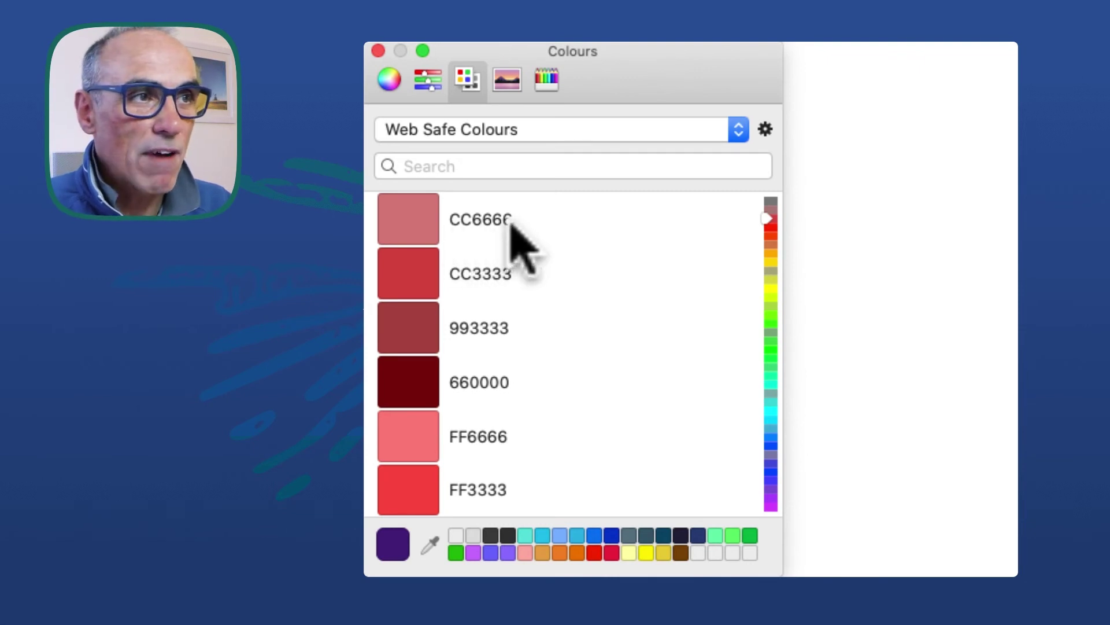
Step: Pick the web safe colours CC3333, FF6666 and finally CC6666
{"action": "left_click", "coordinate": [409, 291]}
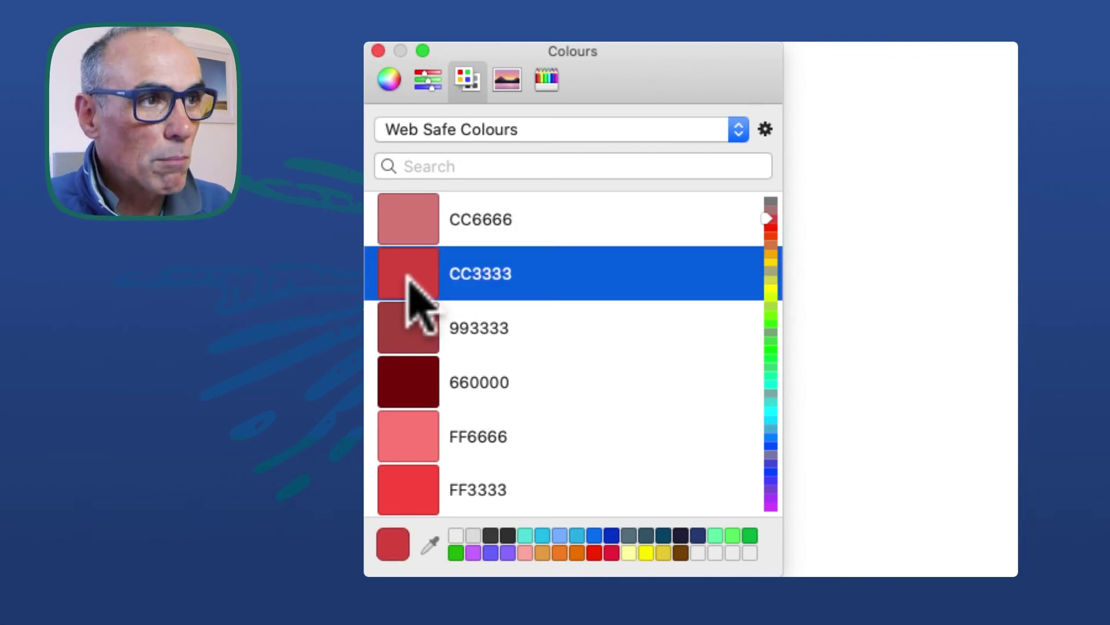
{"action": "left_click", "coordinate": [412, 438]}
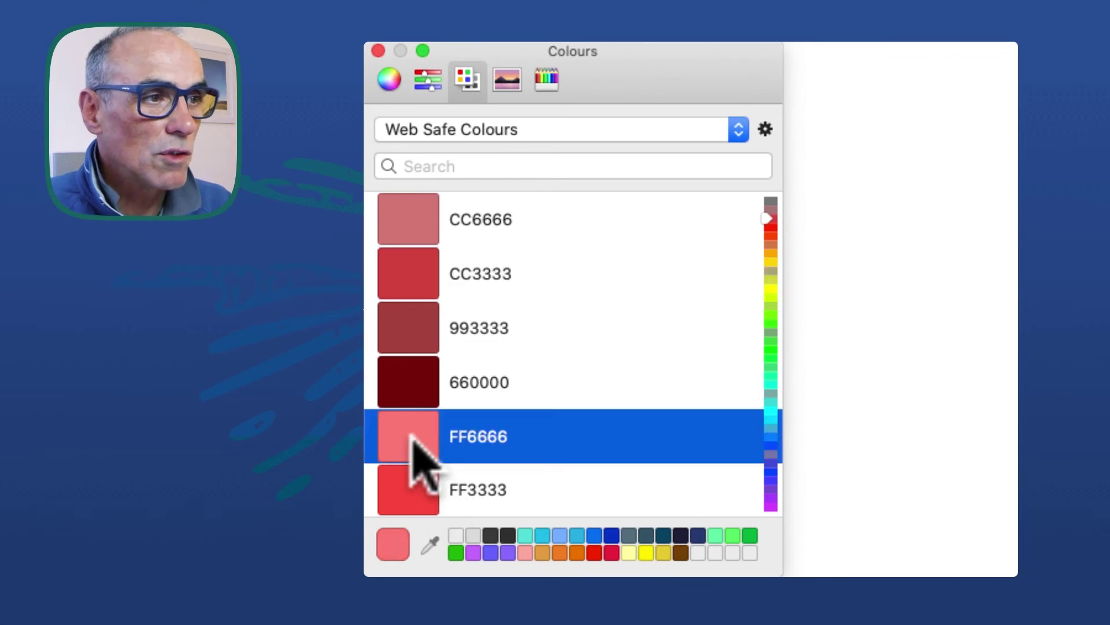
{"action": "left_click", "coordinate": [425, 231]}
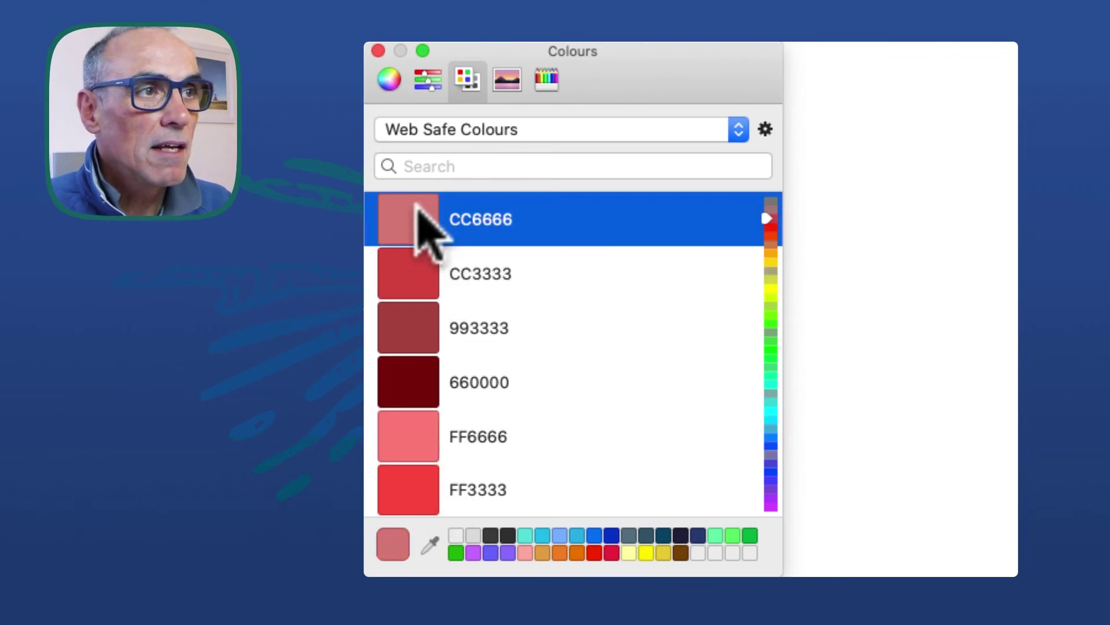
{"action": "left_click", "coordinate": [765, 128]}
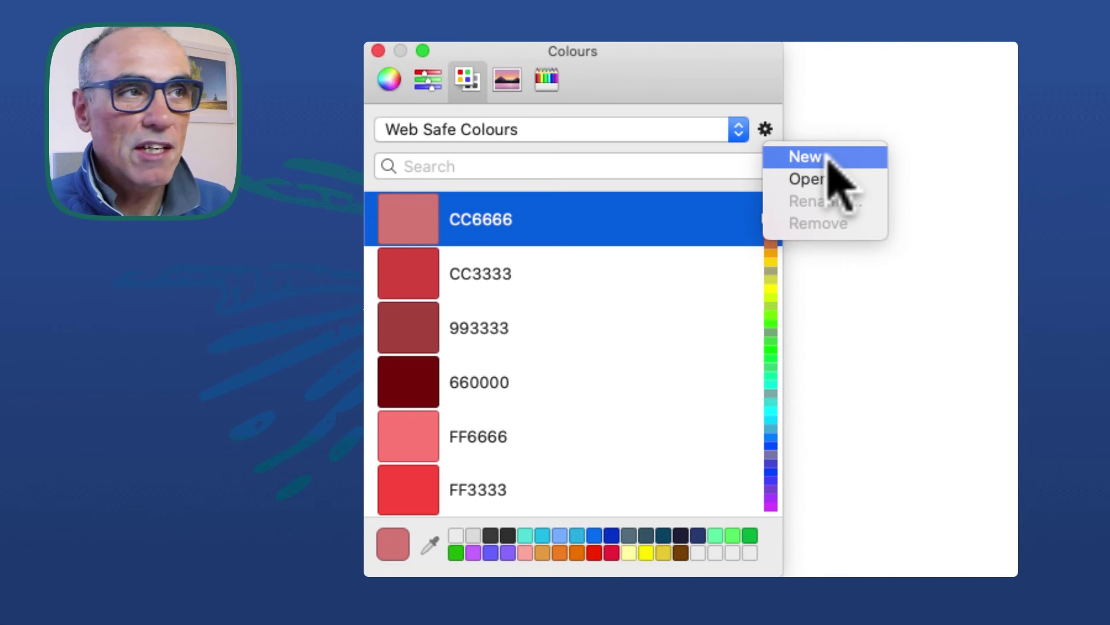
{"action": "left_click", "coordinate": [638, 94]}
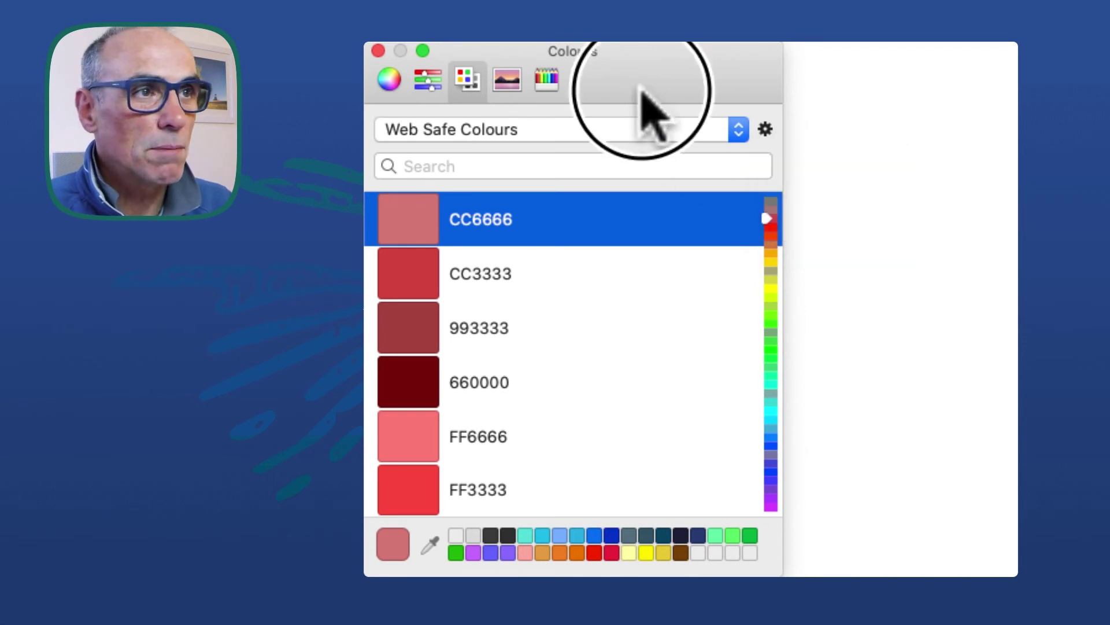
{"action": "left_click", "coordinate": [713, 129]}
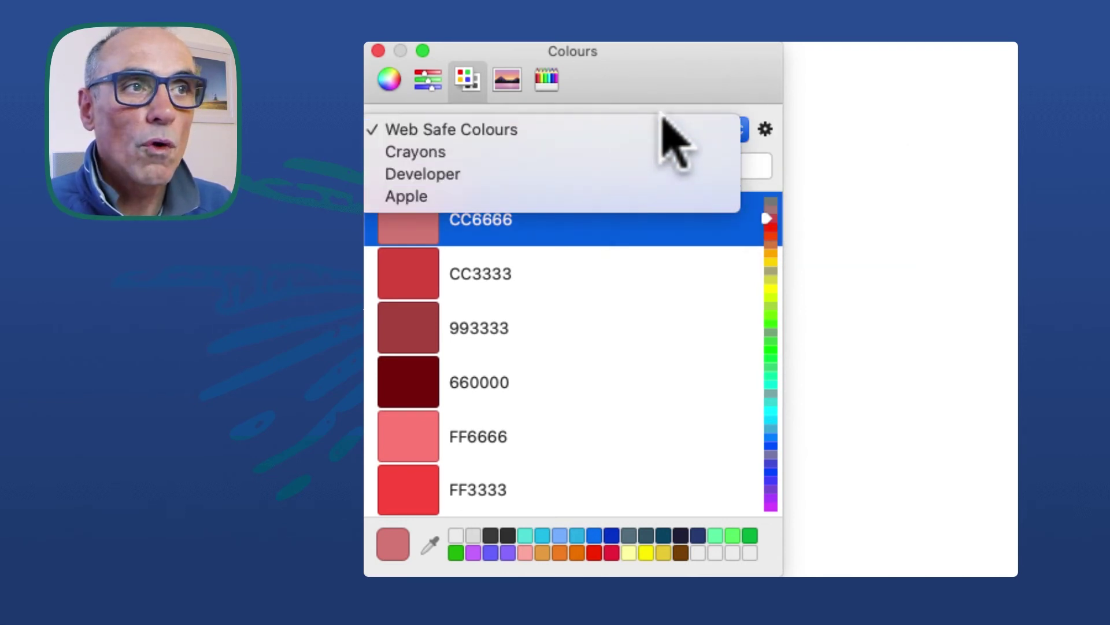
{"action": "left_click", "coordinate": [730, 81]}
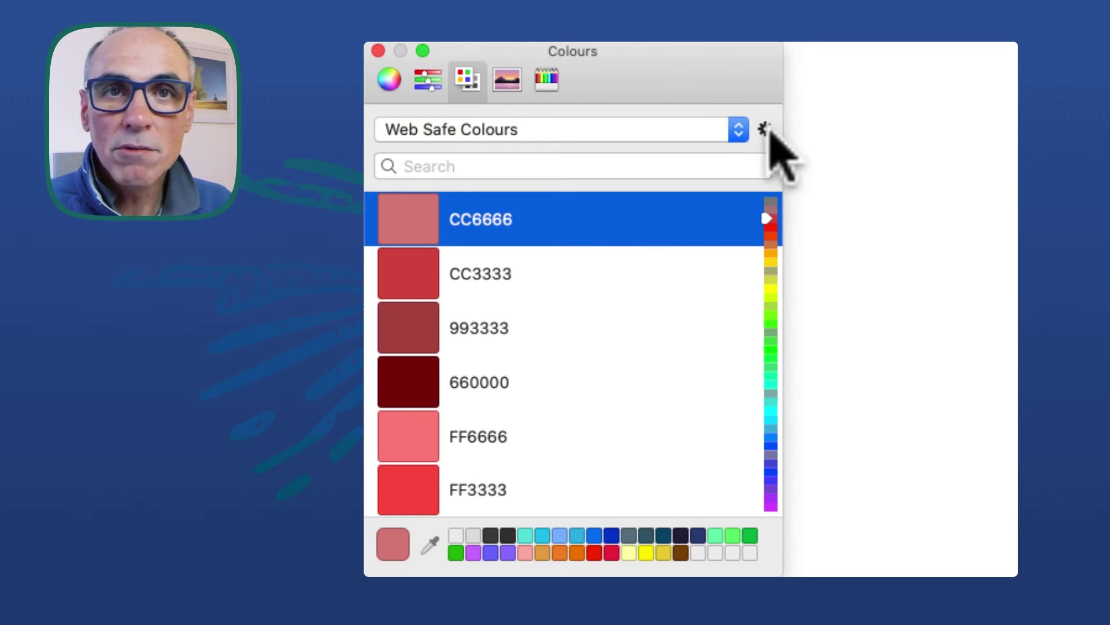
Step: Create a new colour palette from the current colour, rename the palette My Palette and name its first colour Brown
{"action": "left_click", "coordinate": [766, 128]}
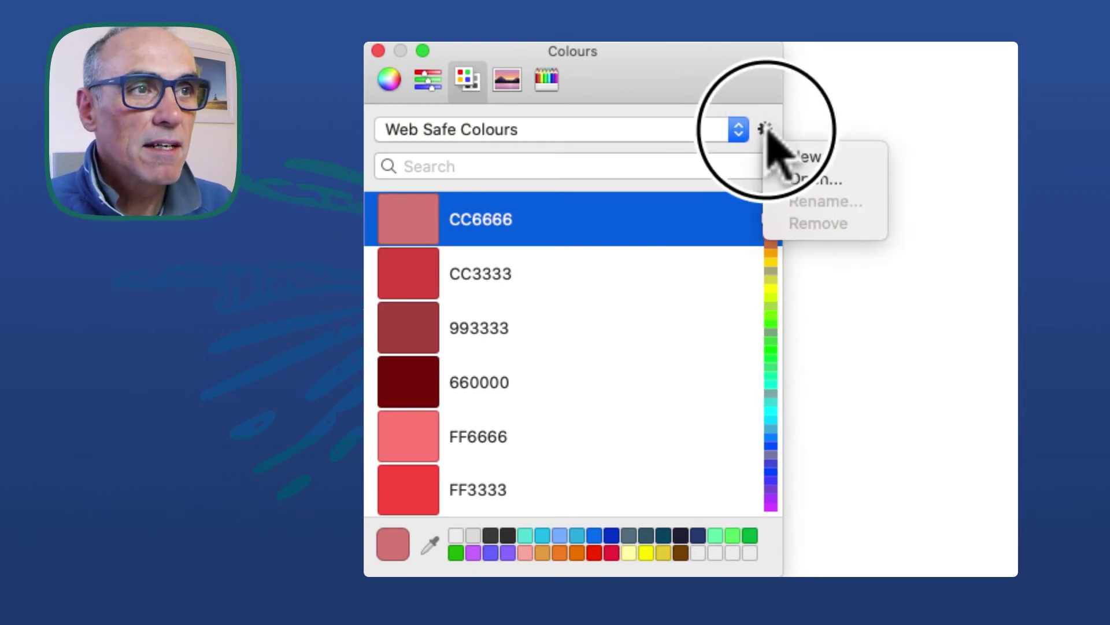
{"action": "left_click", "coordinate": [818, 160]}
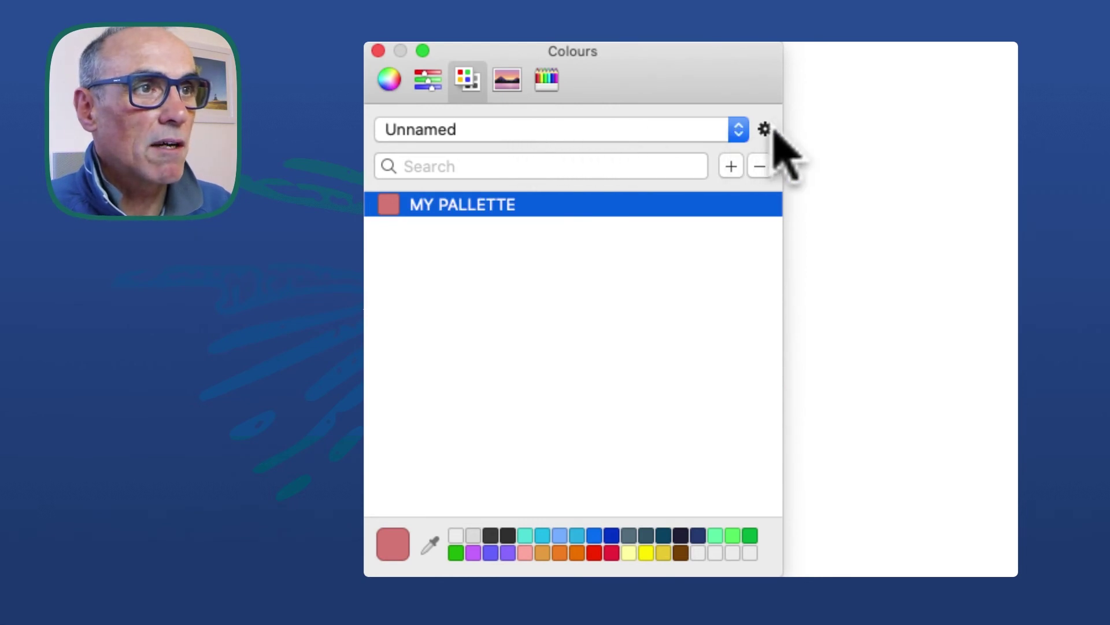
{"action": "left_click", "coordinate": [766, 129]}
{"action": "left_click", "coordinate": [815, 201]}
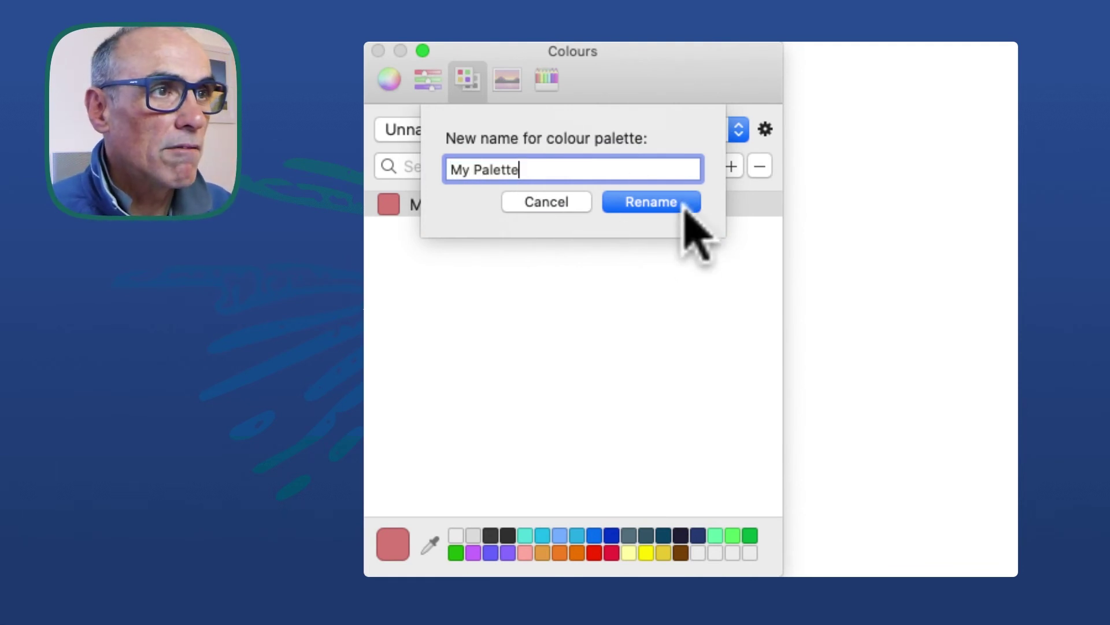
{"action": "left_click", "coordinate": [652, 202]}
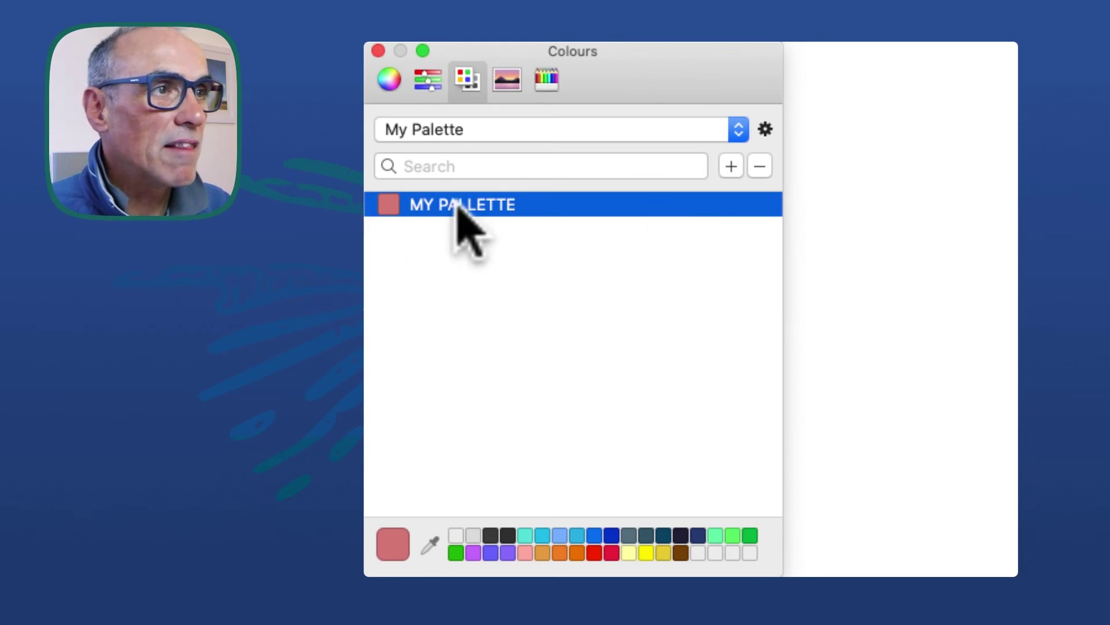
{"action": "double_click", "coordinate": [458, 204]}
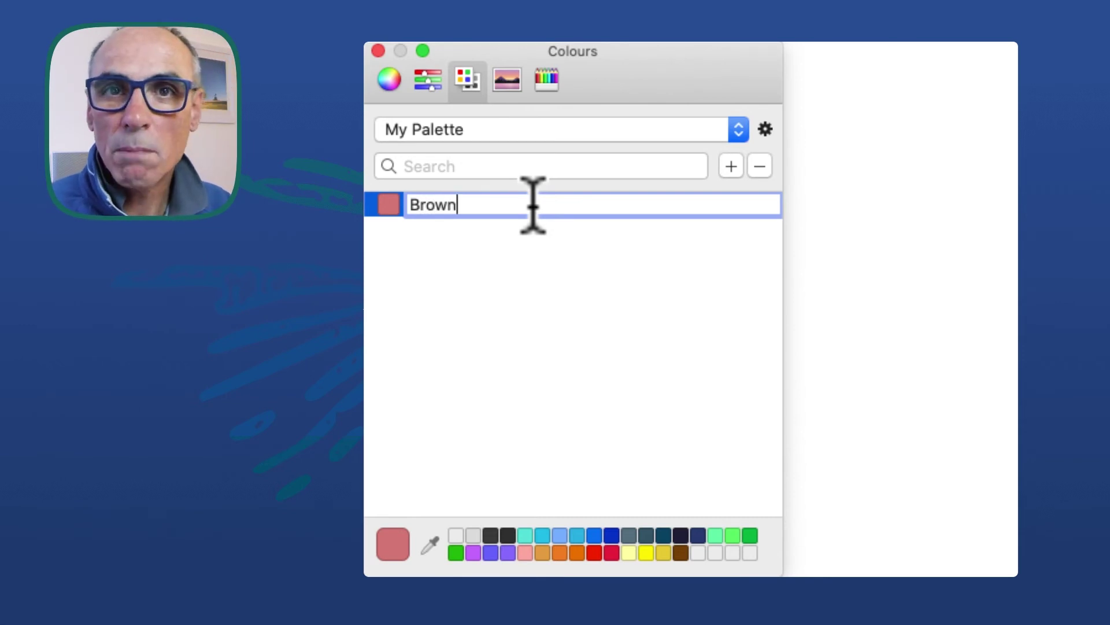
{"action": "left_click", "coordinate": [539, 313]}
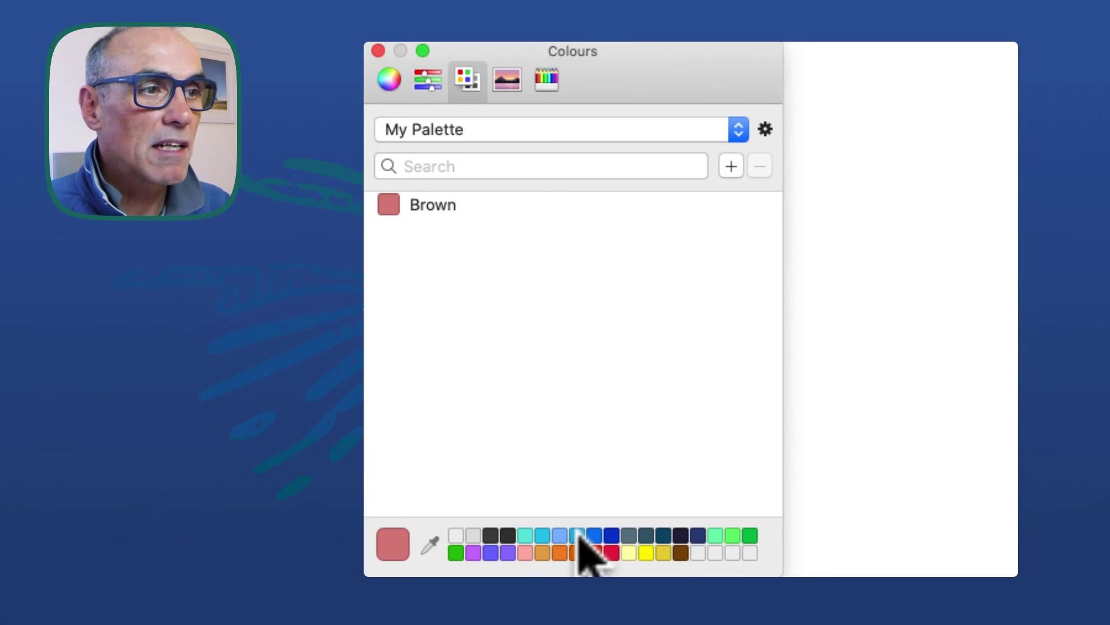
Step: Add the light blue, navy, bright blue, turquoise and mustard yellow saved swatches to My Palette, and open the yellow entry's name for editing
{"action": "left_click_drag", "start_coordinate": [578, 537], "coordinate": [580, 409]}
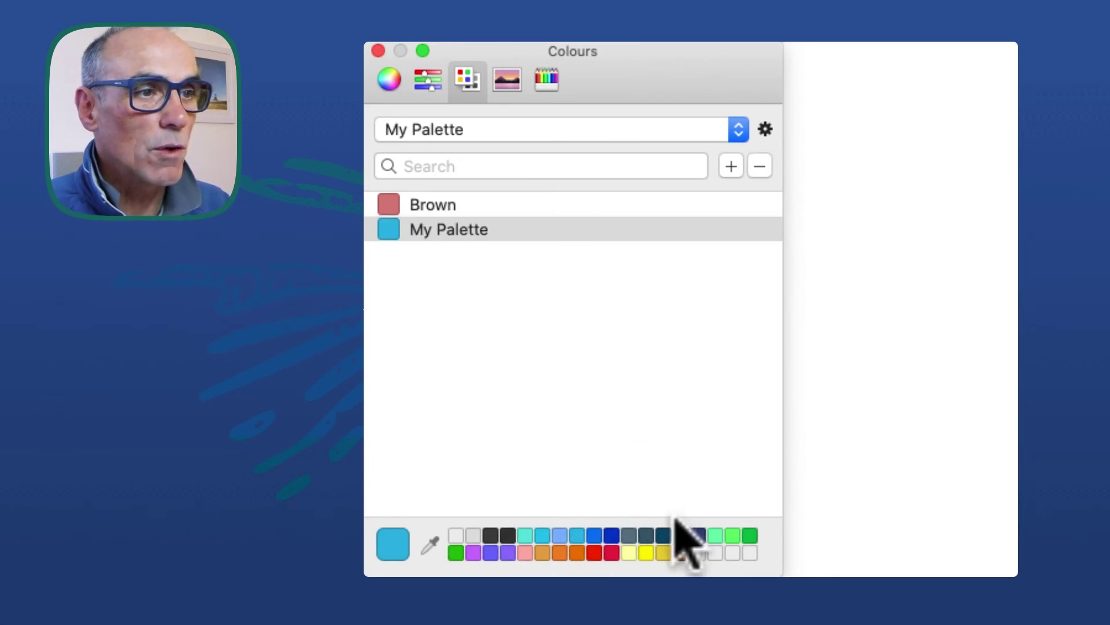
{"action": "left_click_drag", "start_coordinate": [698, 535], "coordinate": [669, 471]}
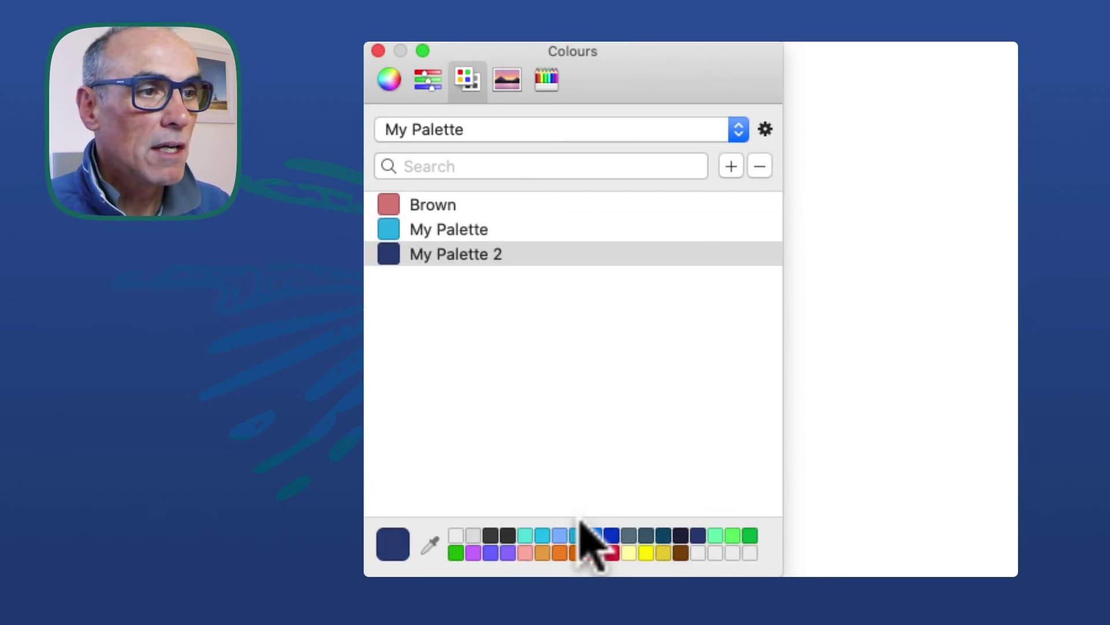
{"action": "left_click_drag", "start_coordinate": [597, 537], "coordinate": [595, 486]}
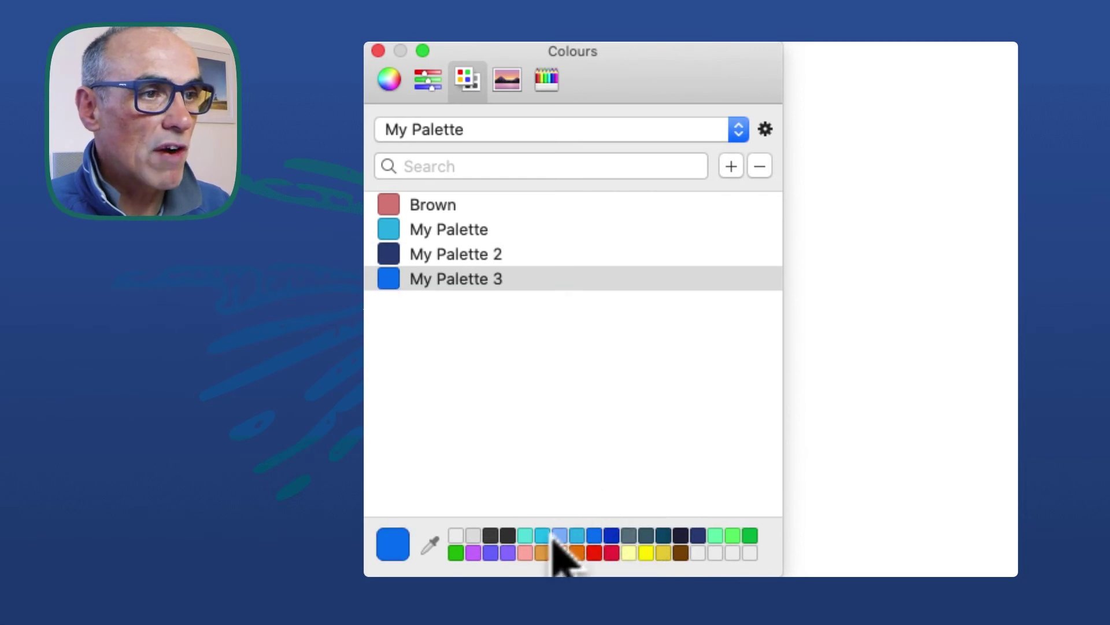
{"action": "left_click_drag", "start_coordinate": [526, 537], "coordinate": [538, 463]}
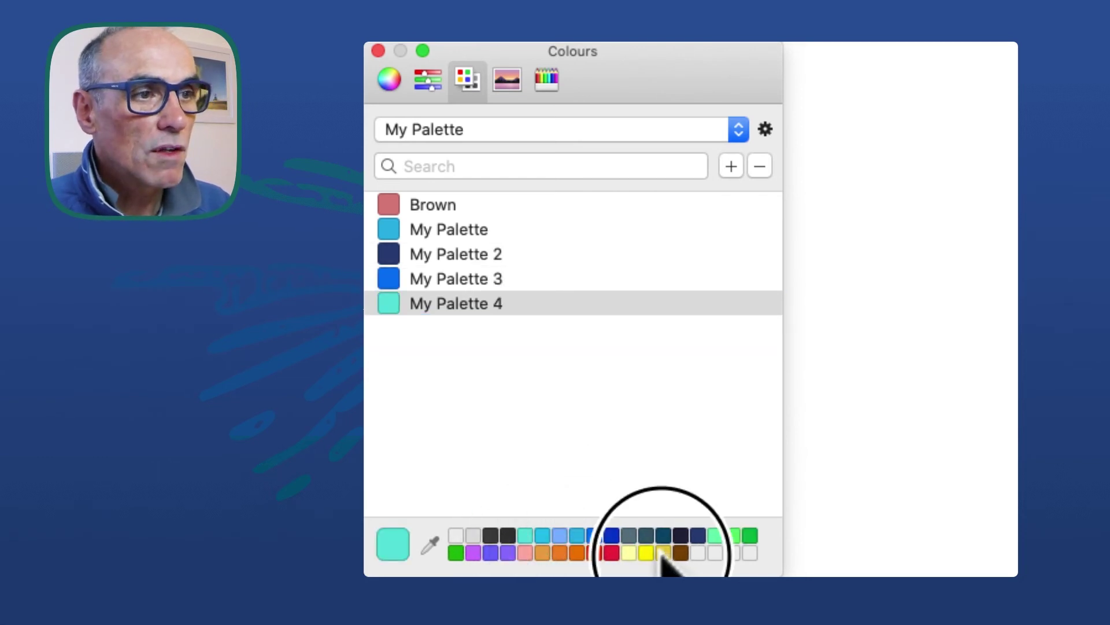
{"action": "left_click_drag", "start_coordinate": [662, 550], "coordinate": [660, 457]}
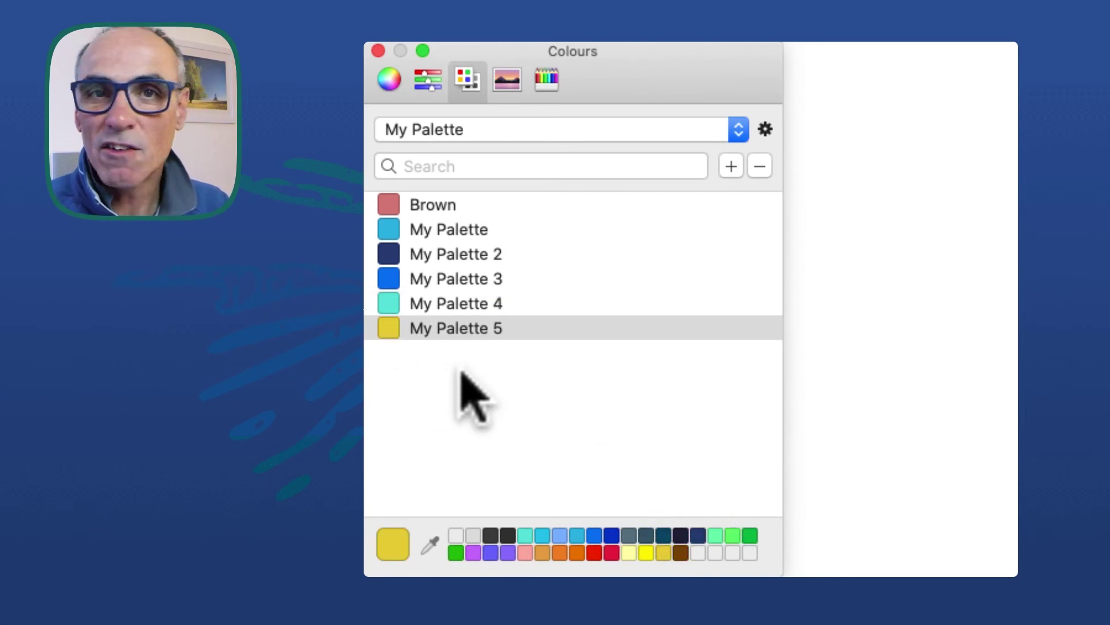
{"action": "double_click", "coordinate": [442, 332]}
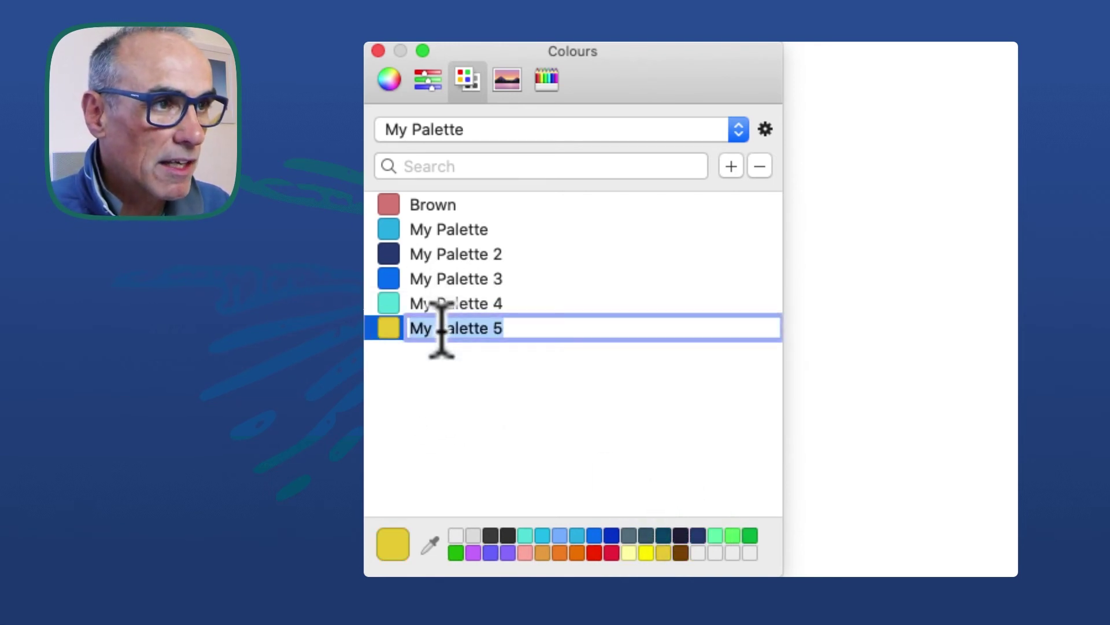
{"action": "left_click", "coordinate": [508, 411]}
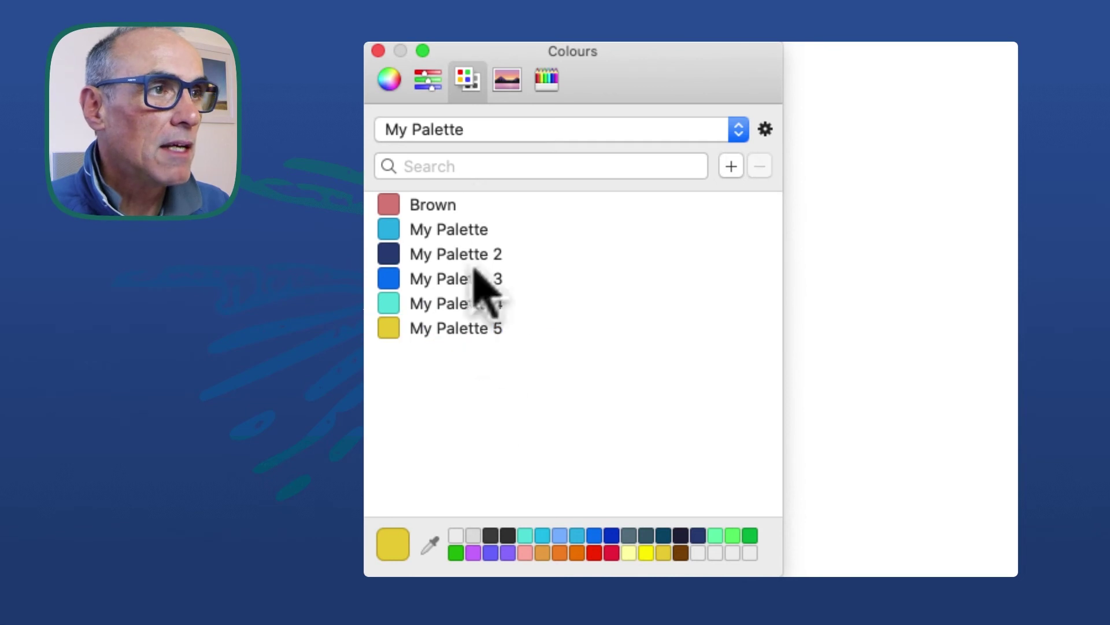
Step: Review the list of palettes, show the Apple palette, and return to My Palette
{"action": "left_click", "coordinate": [503, 129]}
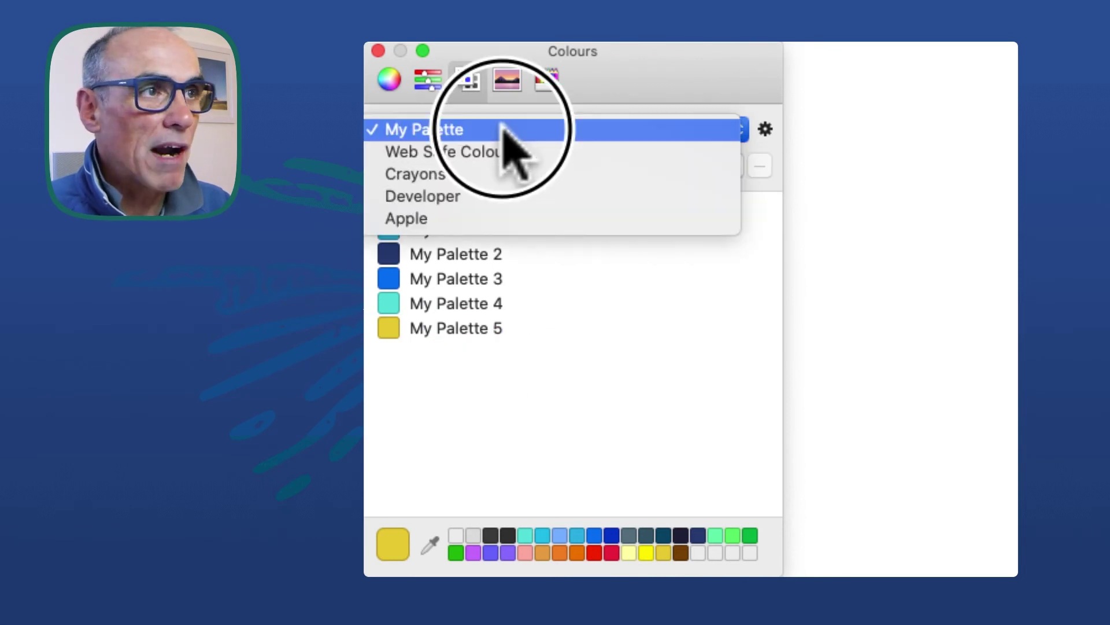
{"action": "left_click", "coordinate": [503, 128]}
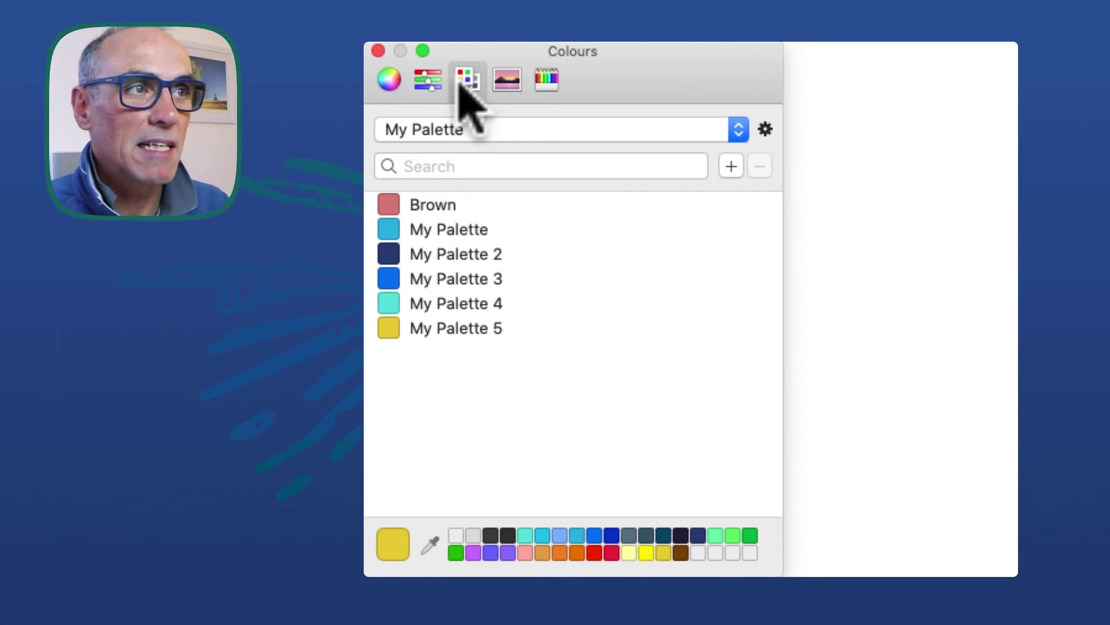
{"action": "left_click", "coordinate": [627, 129]}
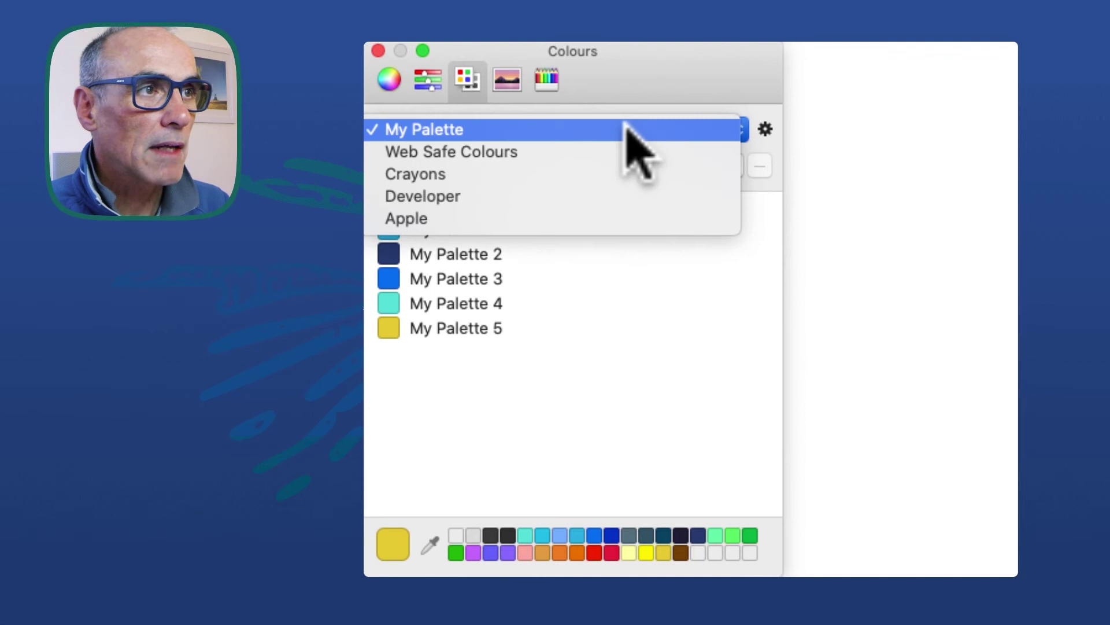
{"action": "left_click", "coordinate": [535, 215]}
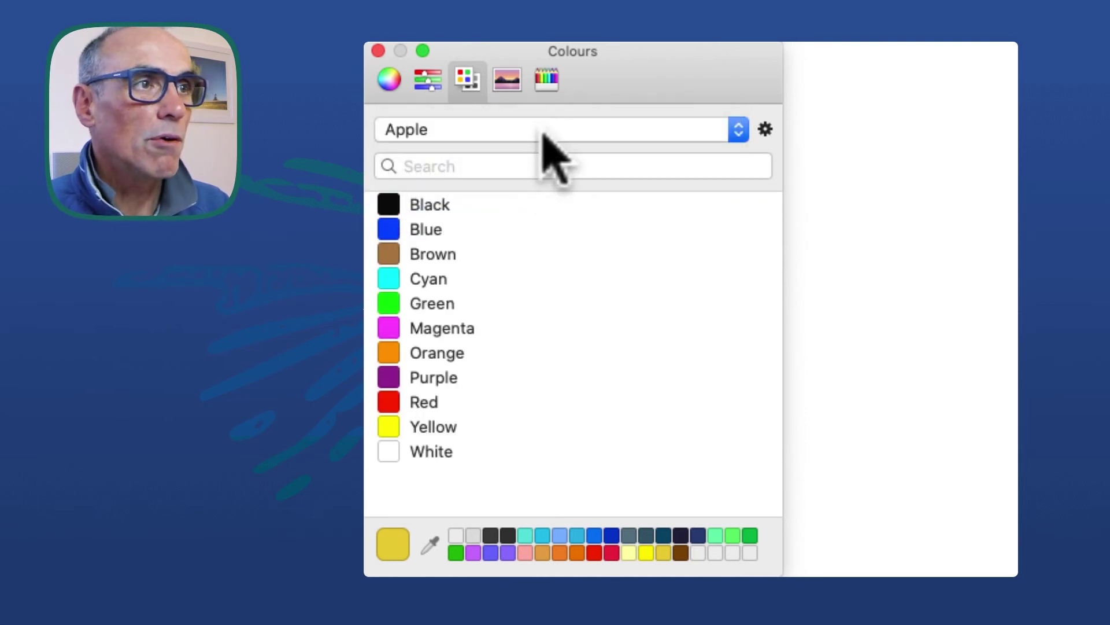
{"action": "left_click", "coordinate": [540, 130]}
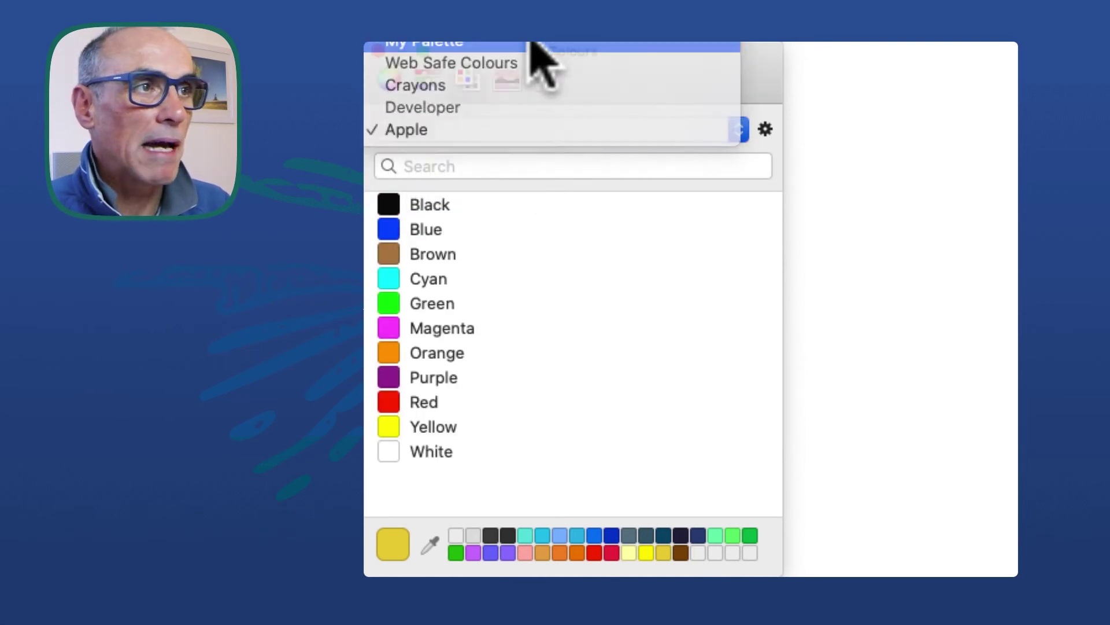
{"action": "left_click", "coordinate": [533, 44]}
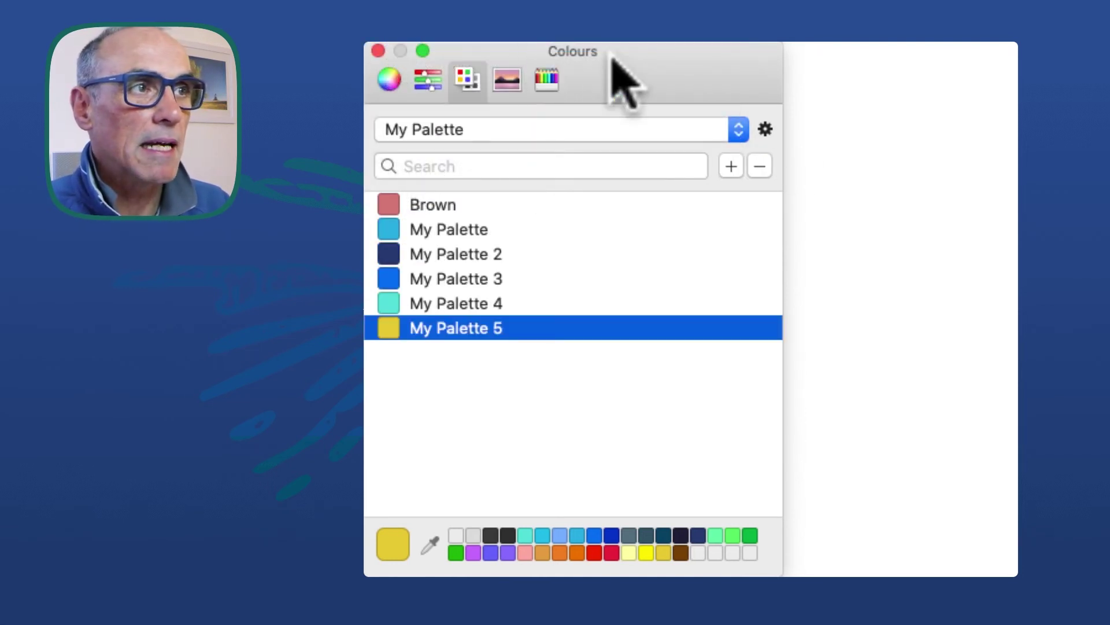
Step: Remove the entire My Palette colour palette and review the list of remaining palettes
{"action": "left_click", "coordinate": [761, 127]}
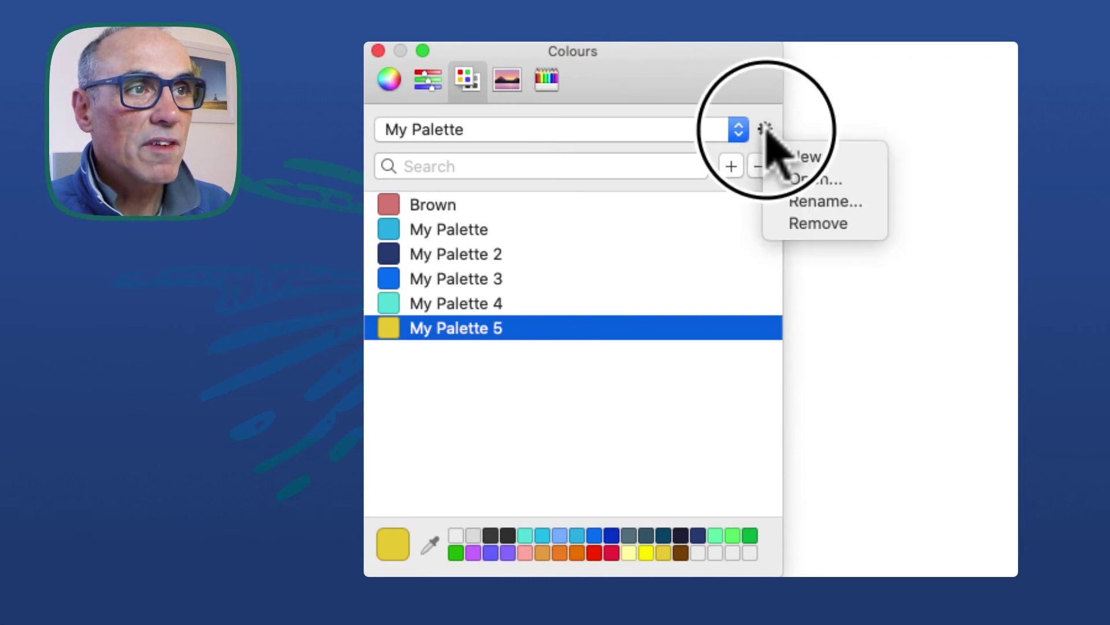
{"action": "left_click", "coordinate": [820, 225]}
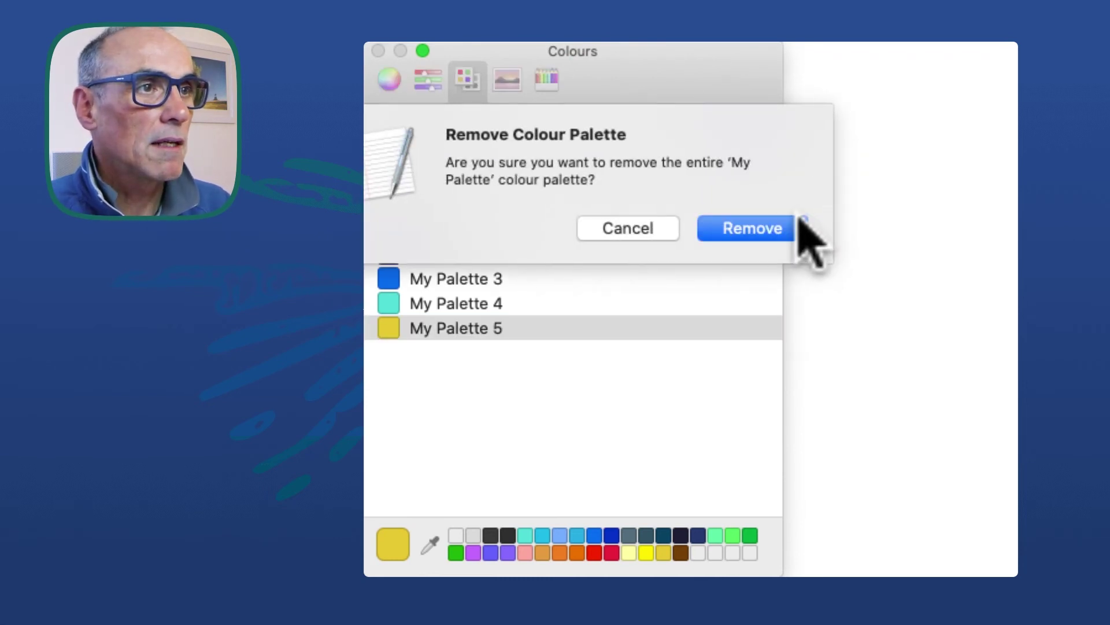
{"action": "left_click", "coordinate": [751, 229]}
{"action": "left_click", "coordinate": [578, 130]}
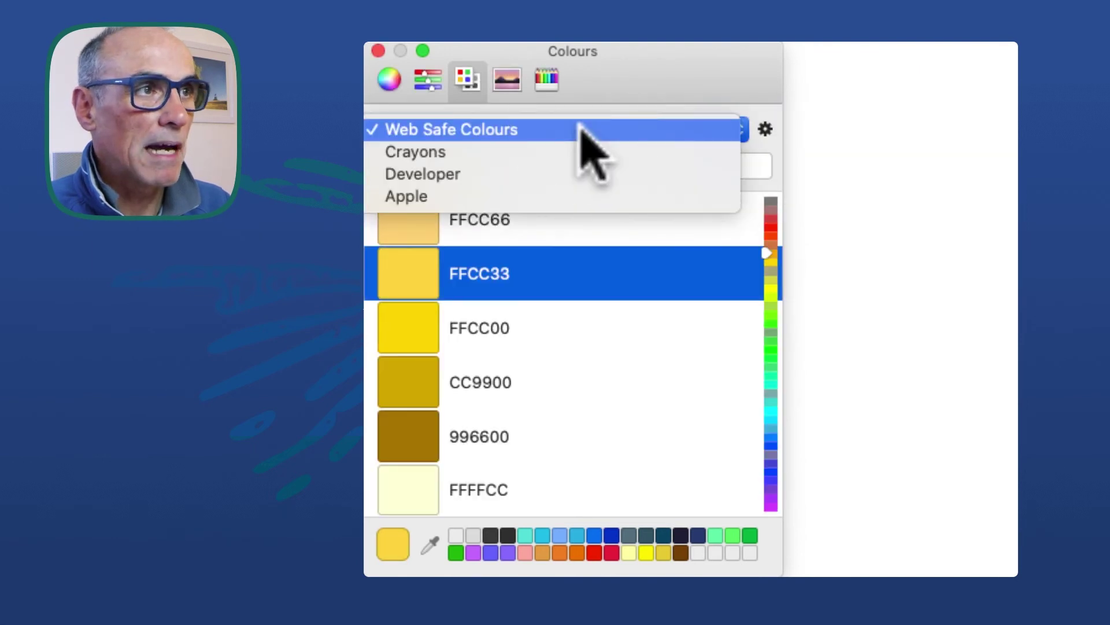
{"action": "left_click", "coordinate": [642, 73]}
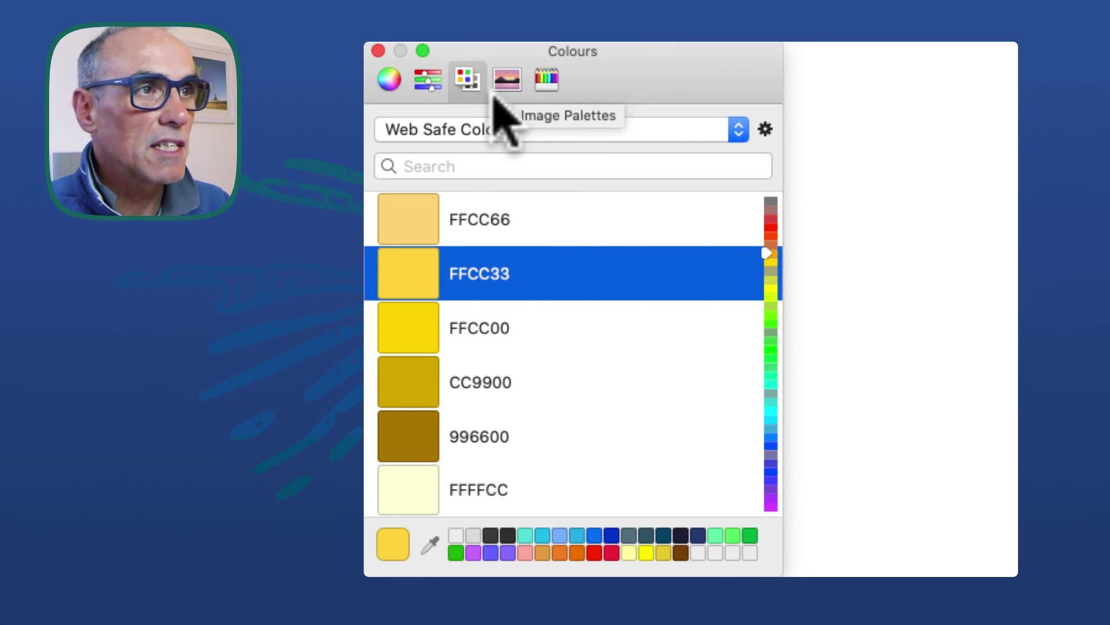
Step: Show the Spectrum image palette and return to the colour wheel
{"action": "left_click", "coordinate": [511, 84]}
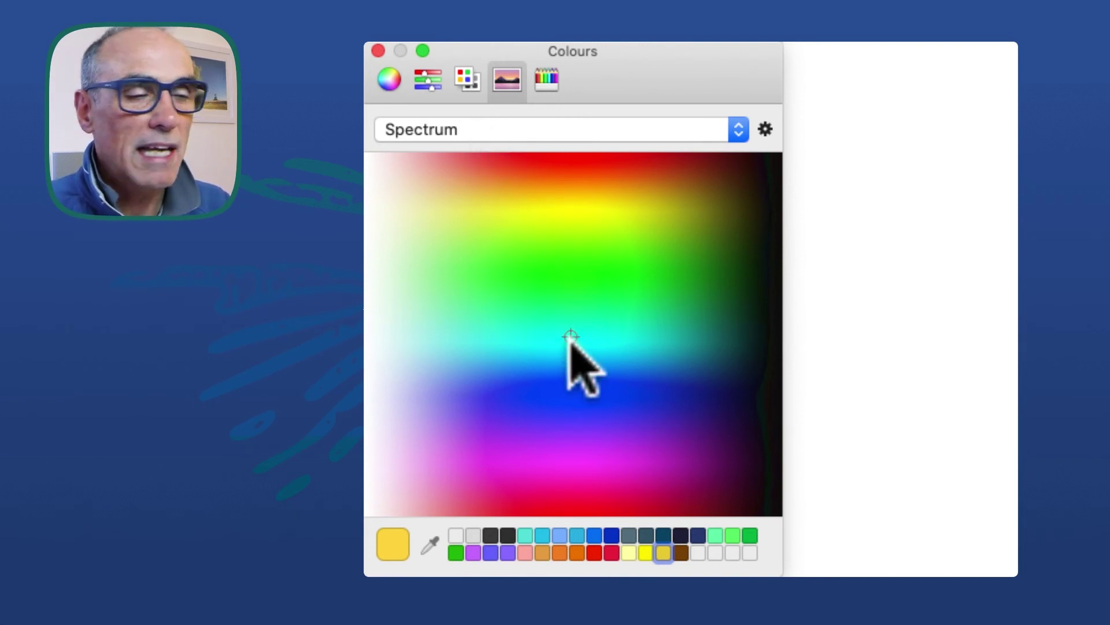
{"action": "left_click", "coordinate": [388, 80]}
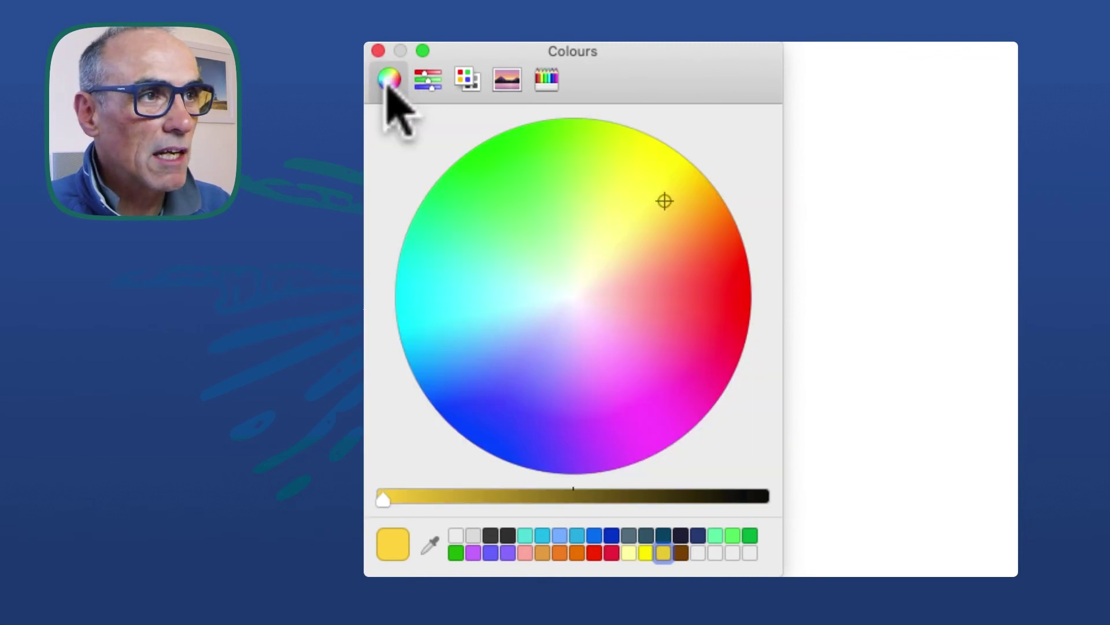
Step: Show the Spectrum image palette and sample red near its upper edge, ending on turquoise near the middle
{"action": "left_click", "coordinate": [508, 81]}
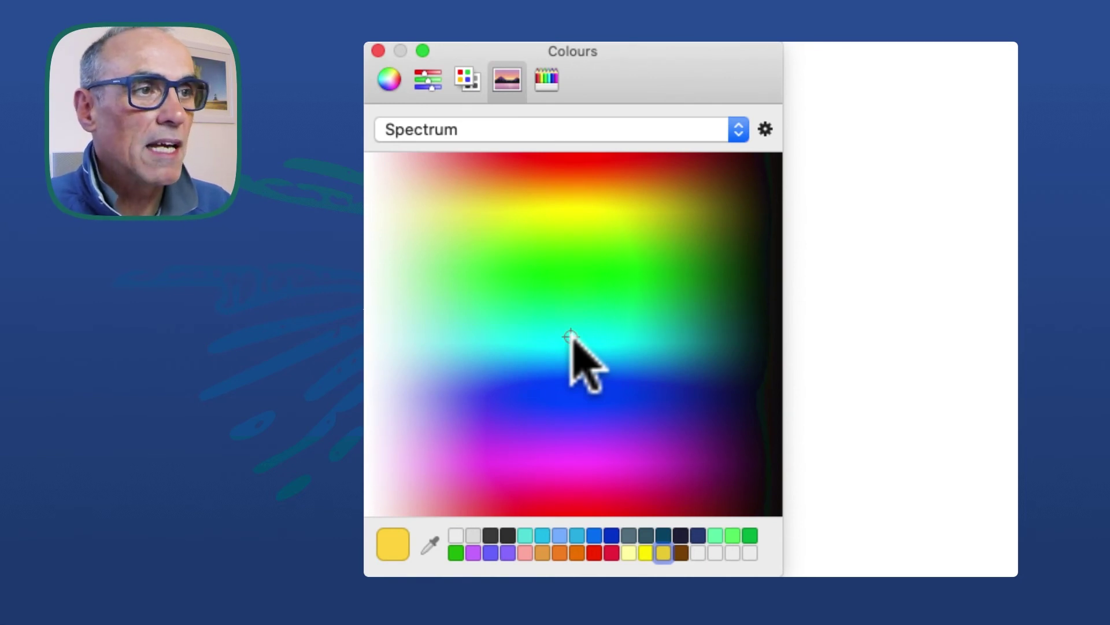
{"action": "left_click_drag", "start_coordinate": [570, 335], "coordinate": [619, 168]}
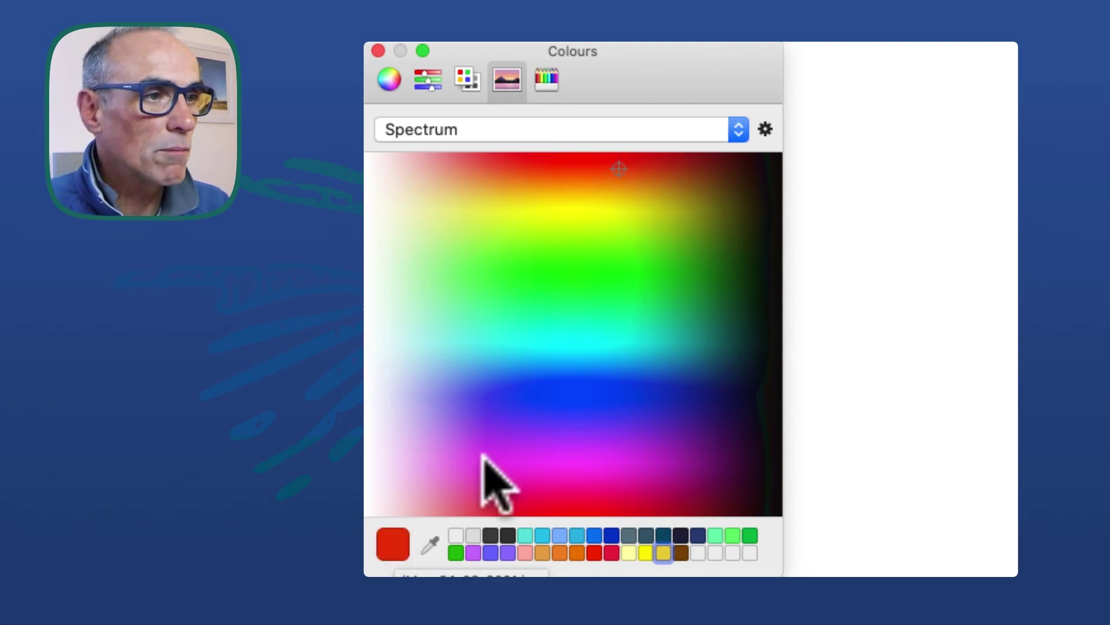
{"action": "left_click_drag", "start_coordinate": [618, 168], "coordinate": [664, 227]}
{"action": "left_click_drag", "start_coordinate": [661, 243], "coordinate": [577, 328]}
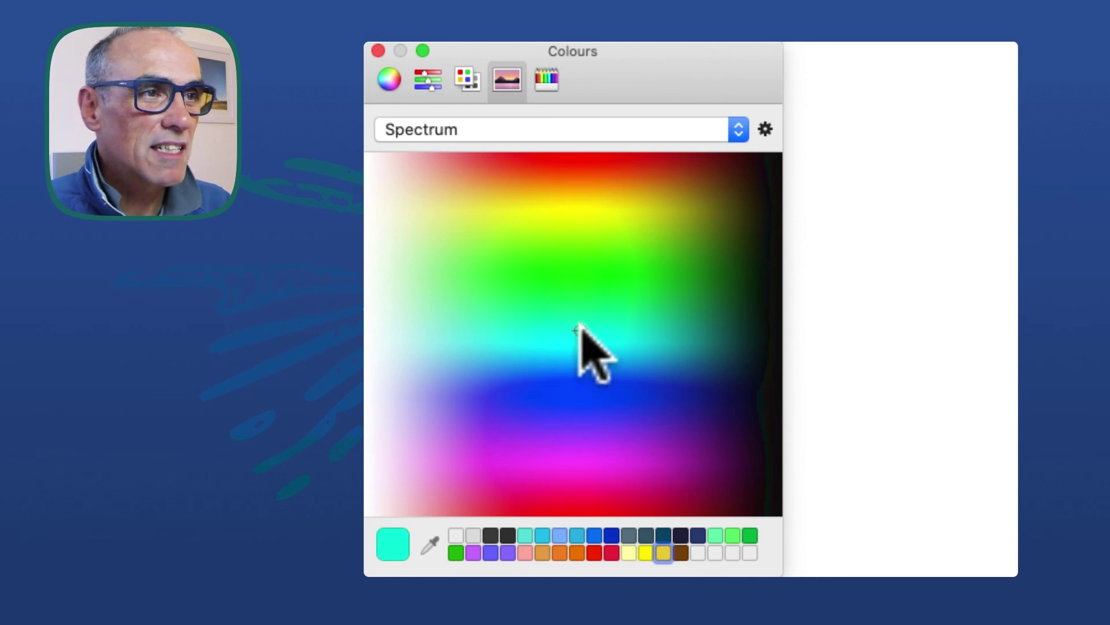
{"action": "left_click", "coordinate": [674, 70]}
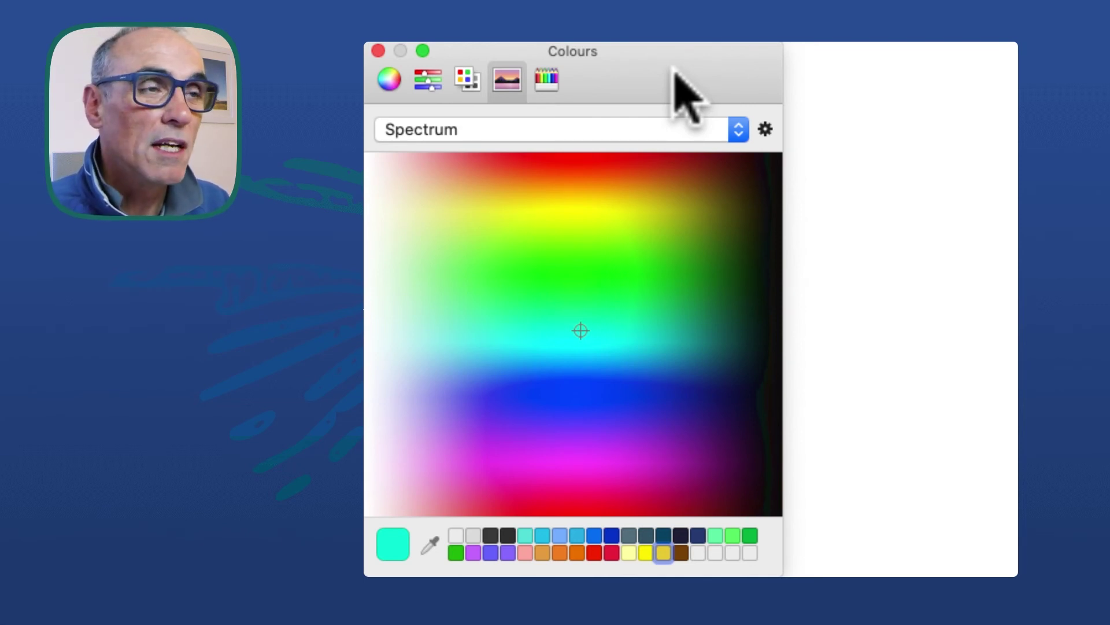
{"action": "left_click", "coordinate": [659, 95]}
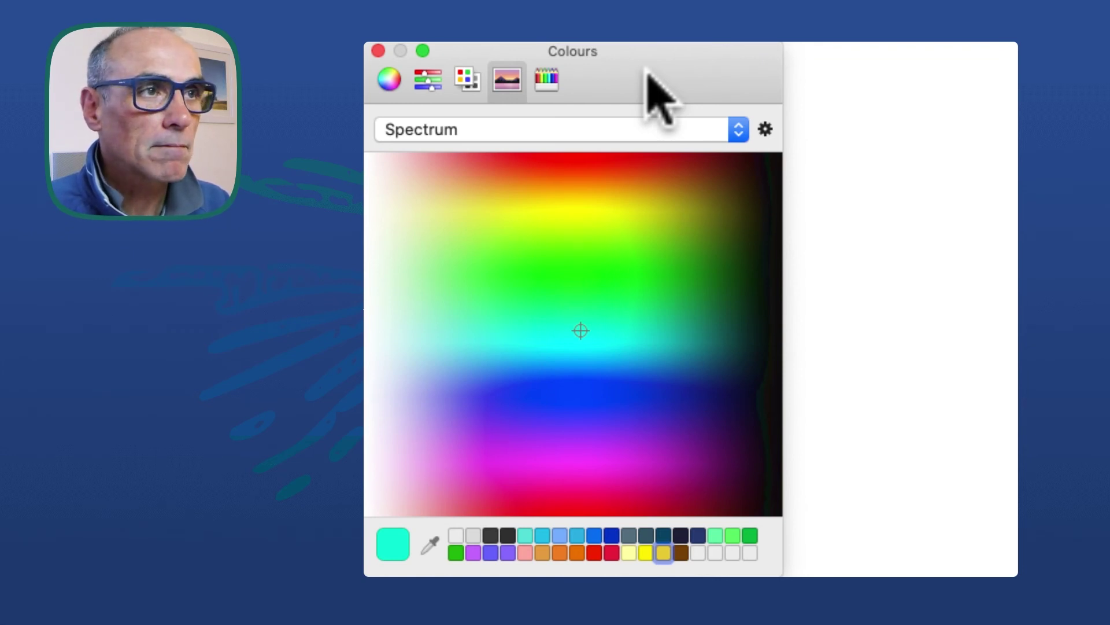
{"action": "left_click", "coordinate": [767, 129]}
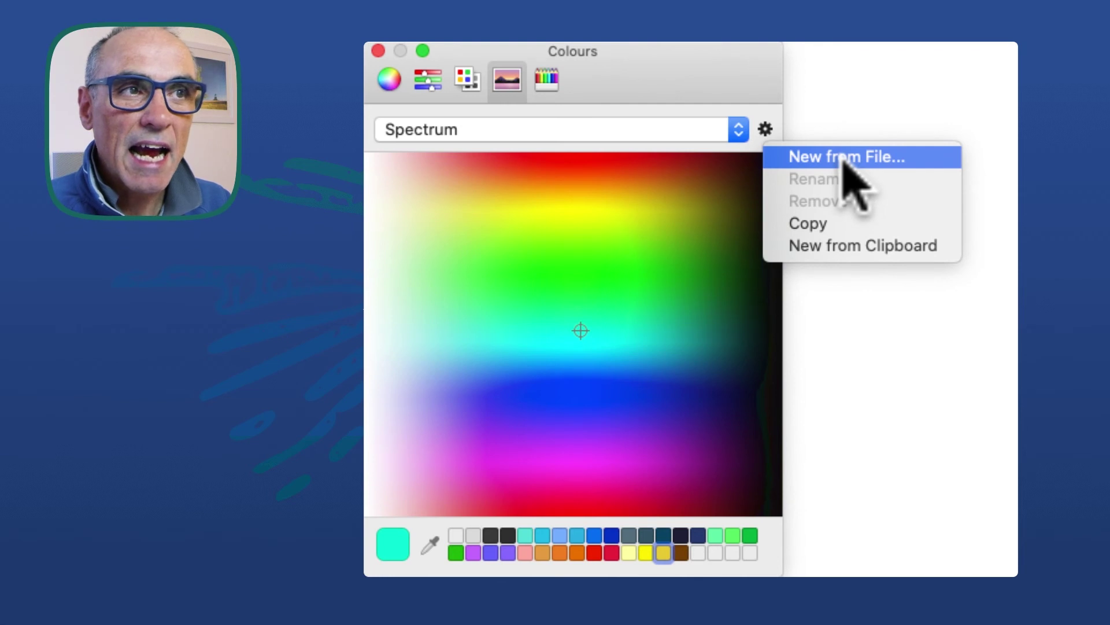
{"action": "left_click", "coordinate": [721, 136]}
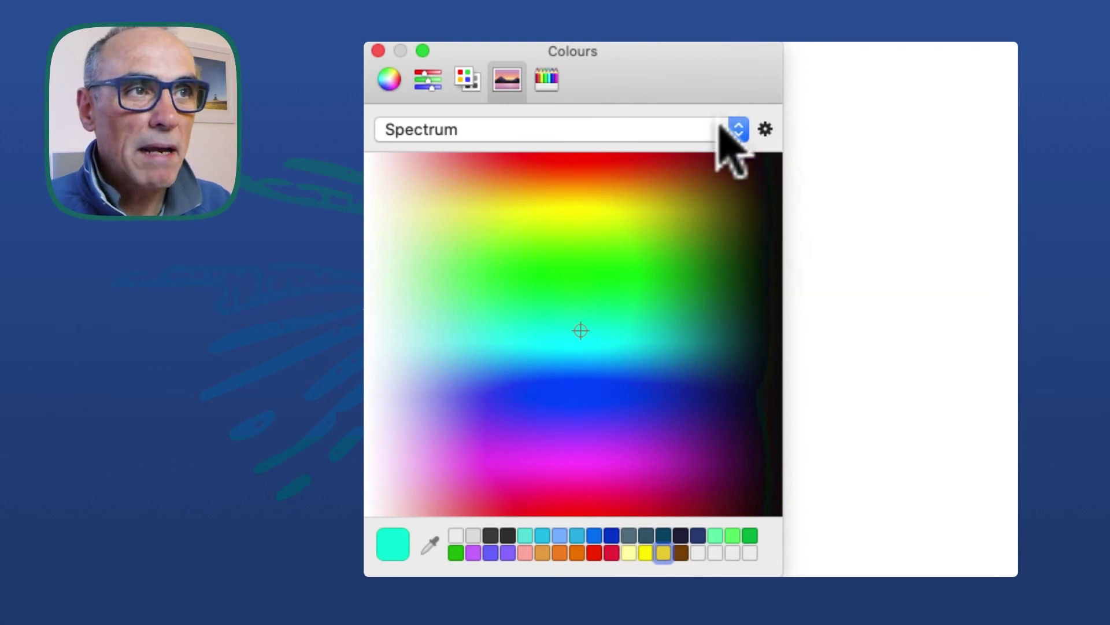
{"action": "left_click", "coordinate": [739, 131]}
{"action": "left_click", "coordinate": [726, 72]}
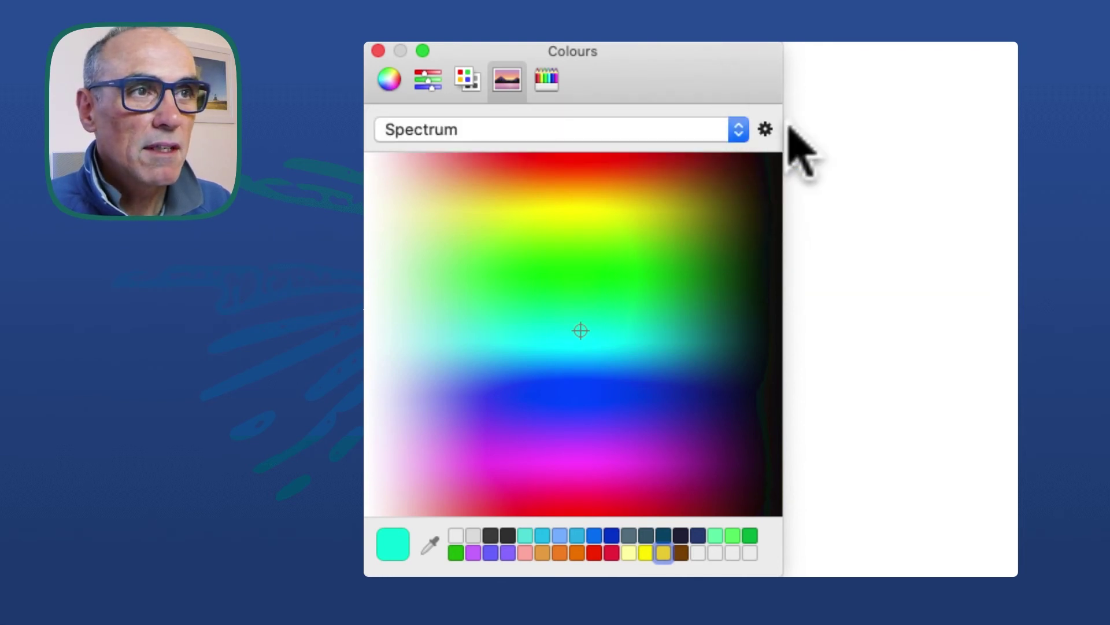
Step: Create a new image palette from the Gamut extend PNG file
{"action": "left_click", "coordinate": [765, 130]}
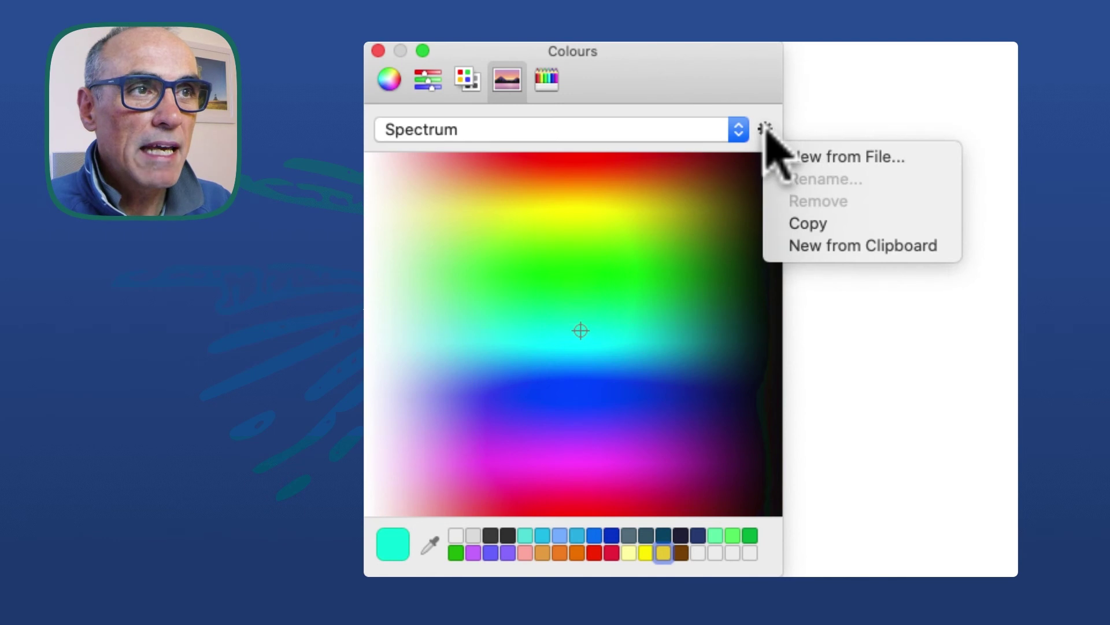
{"action": "left_click", "coordinate": [861, 161]}
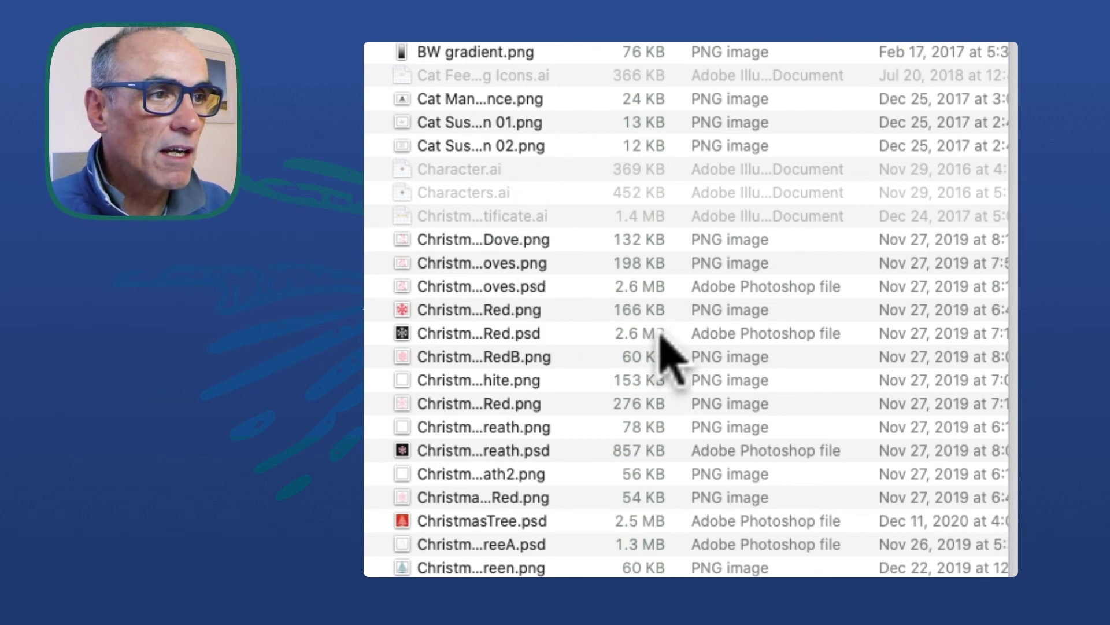
{"action": "scroll", "coordinate": [664, 345], "scroll_direction": "down", "scroll_amount": 10}
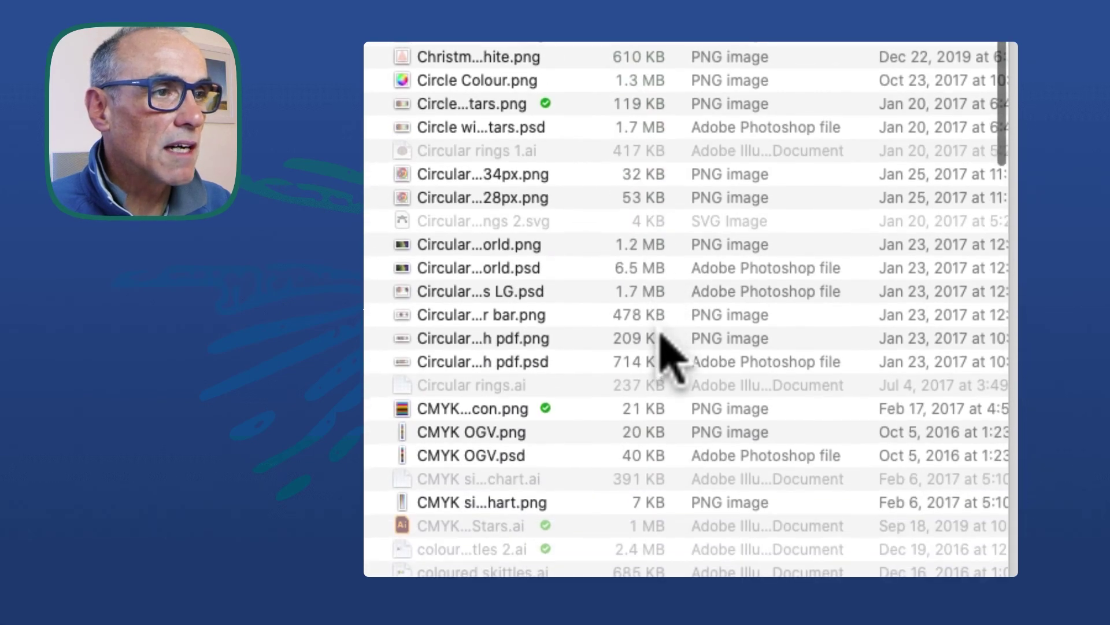
{"action": "scroll", "coordinate": [664, 346], "scroll_direction": "down", "scroll_amount": 8}
{"action": "scroll", "coordinate": [664, 346], "scroll_direction": "down", "scroll_amount": 10}
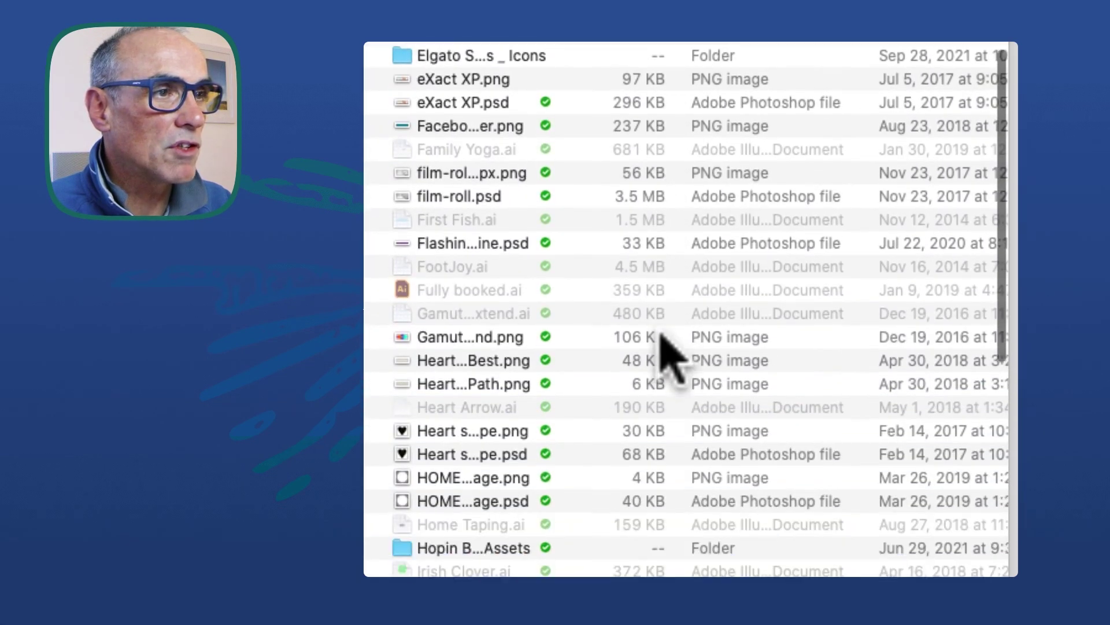
{"action": "scroll", "coordinate": [662, 337], "scroll_direction": "down", "scroll_amount": 3}
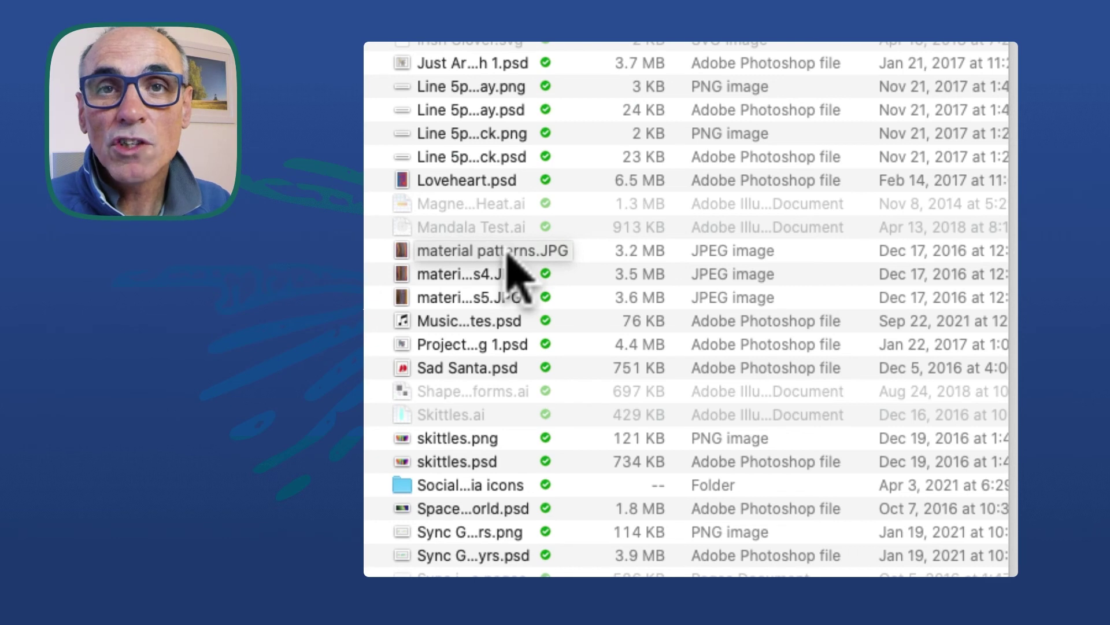
{"action": "scroll", "coordinate": [602, 263], "scroll_direction": "up", "scroll_amount": 8}
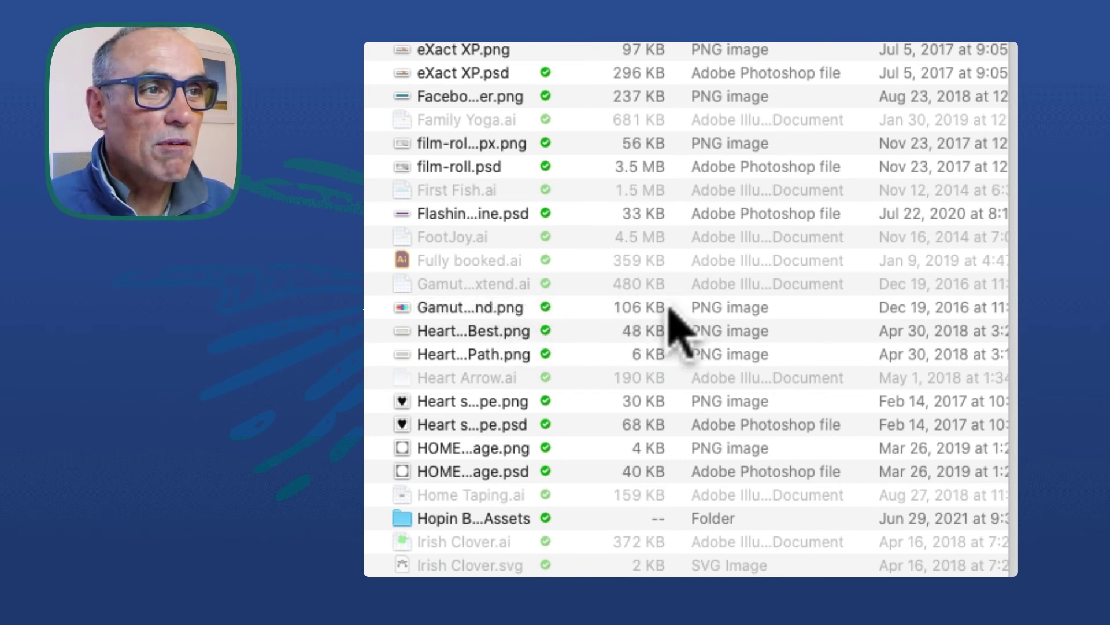
{"action": "left_click", "coordinate": [688, 309]}
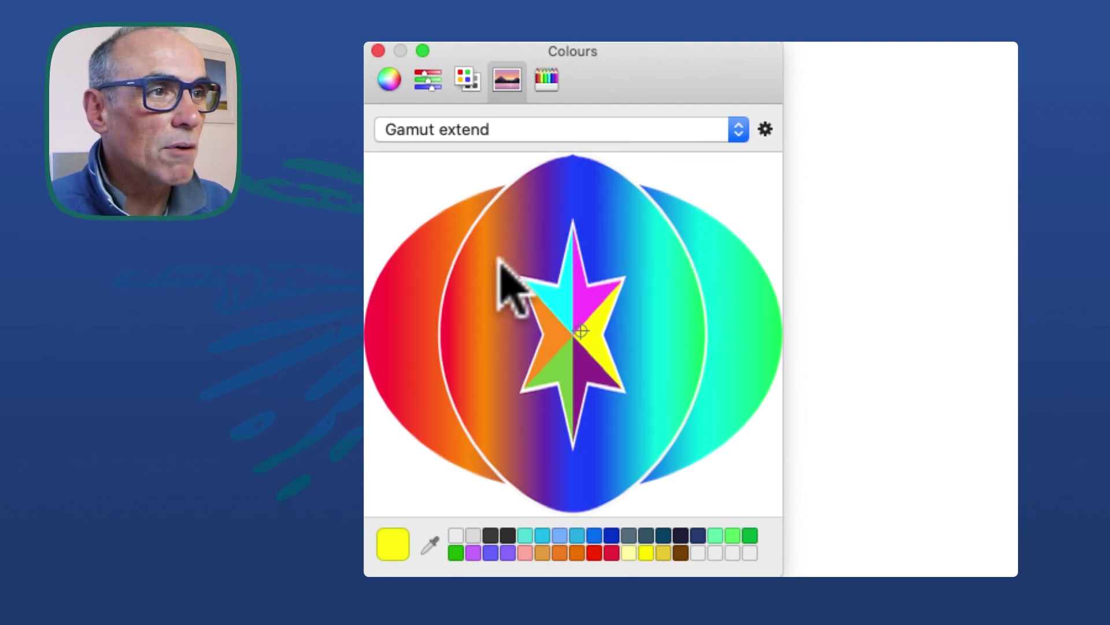
Step: Sample the magenta, cyan, orange, purple and light green segments of the star in the Gamut extend image
{"action": "left_click", "coordinate": [585, 300]}
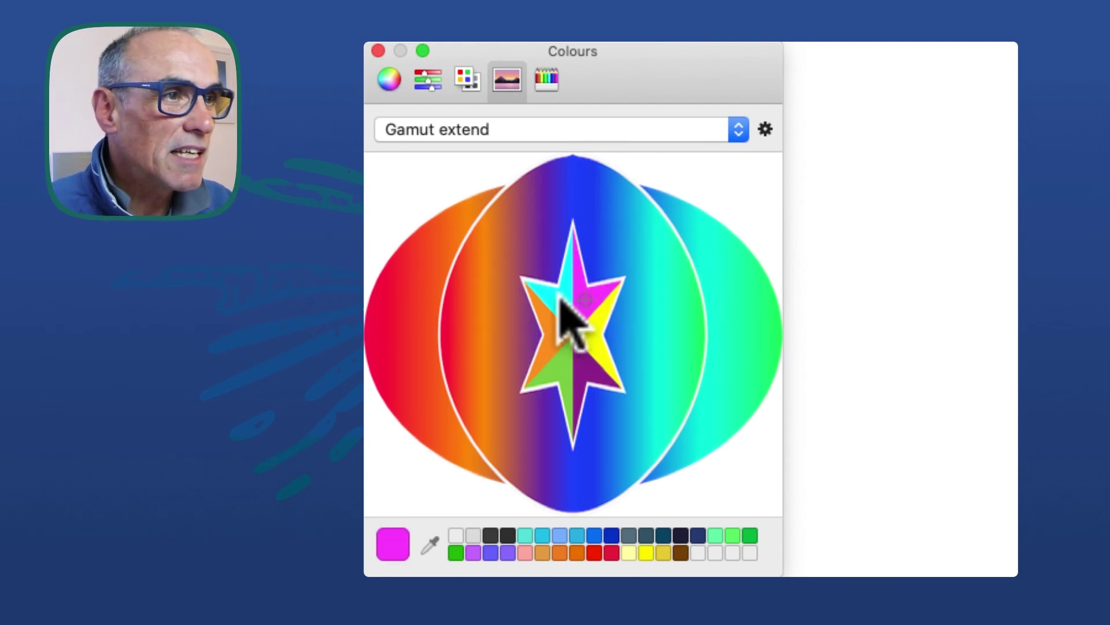
{"action": "left_click", "coordinate": [557, 299]}
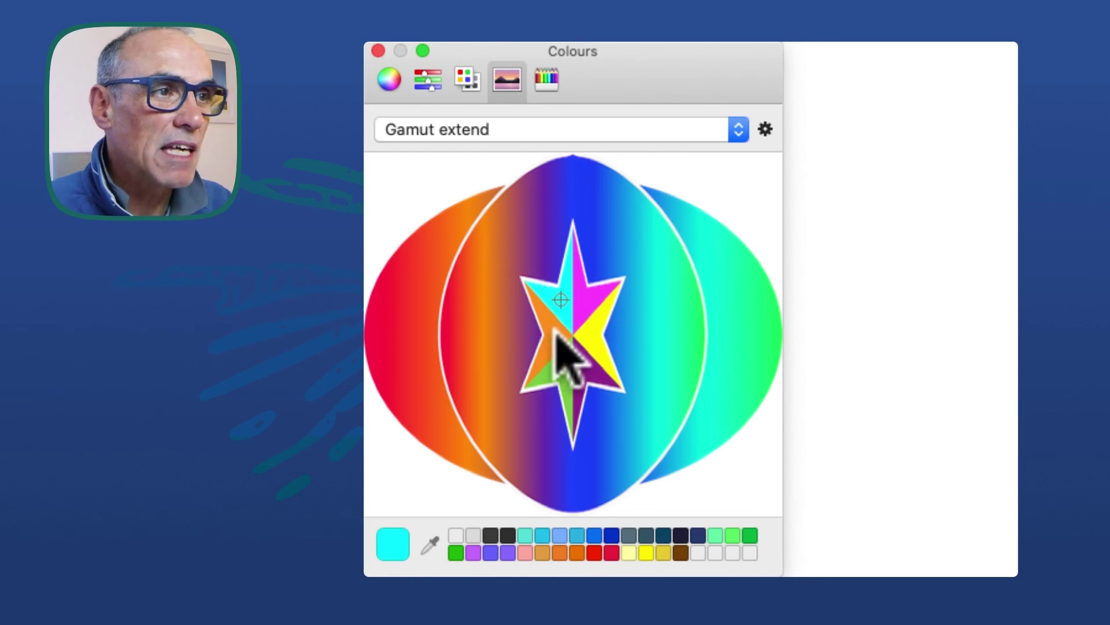
{"action": "left_click", "coordinate": [556, 332]}
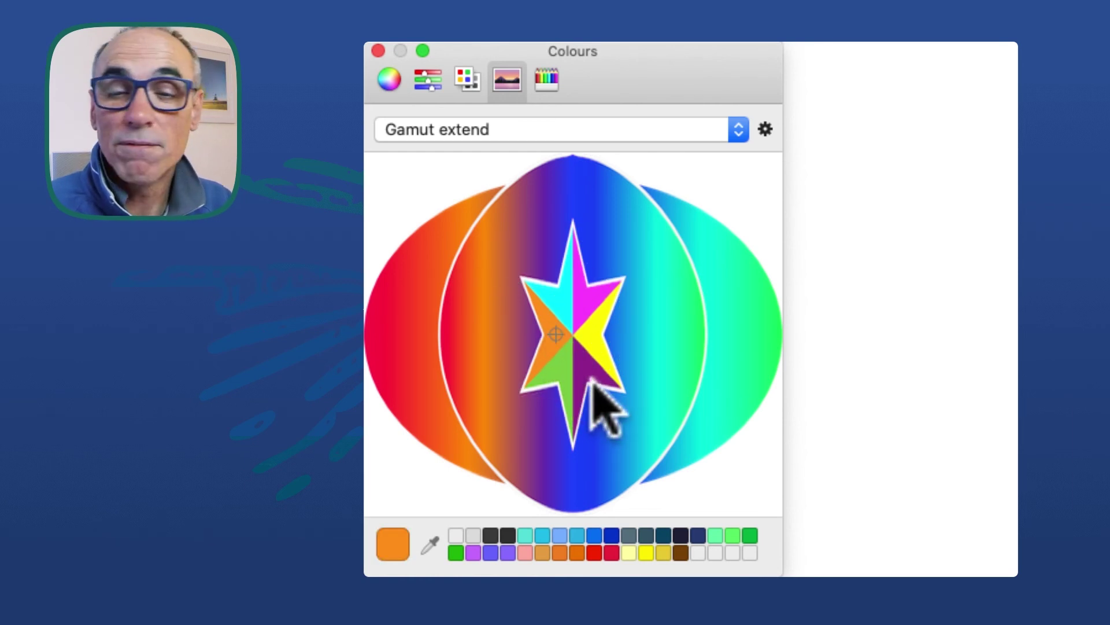
{"action": "left_click", "coordinate": [588, 368]}
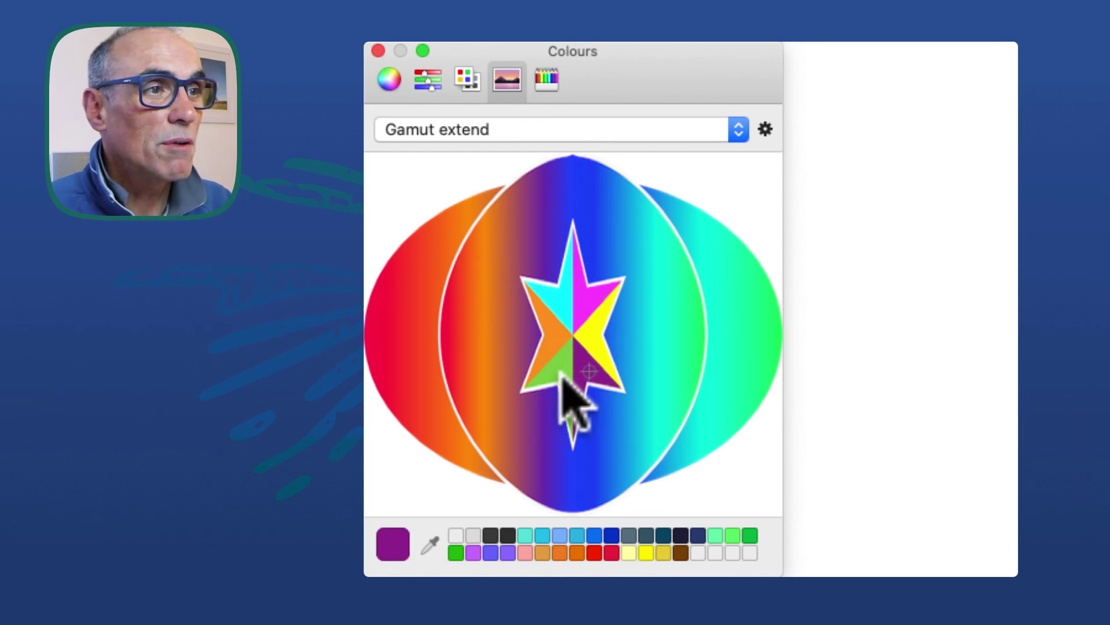
{"action": "left_click", "coordinate": [562, 379]}
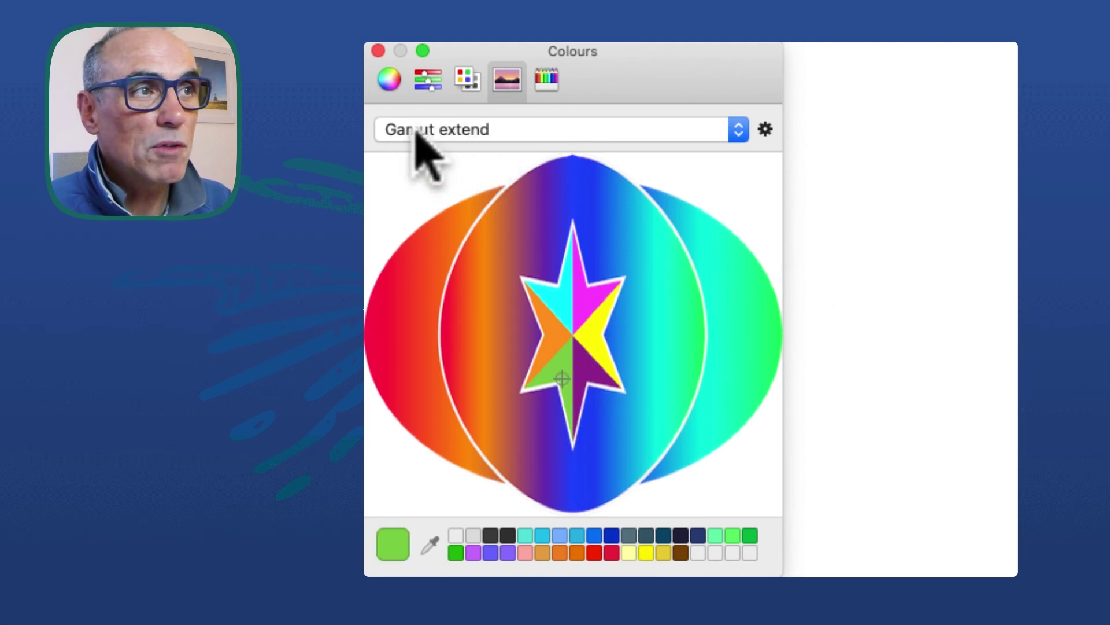
Step: Sample the image's outer green edge, the red-to-purple gradient, the star's magenta segment and the blue tip of the central ellipse
{"action": "left_click", "coordinate": [763, 330]}
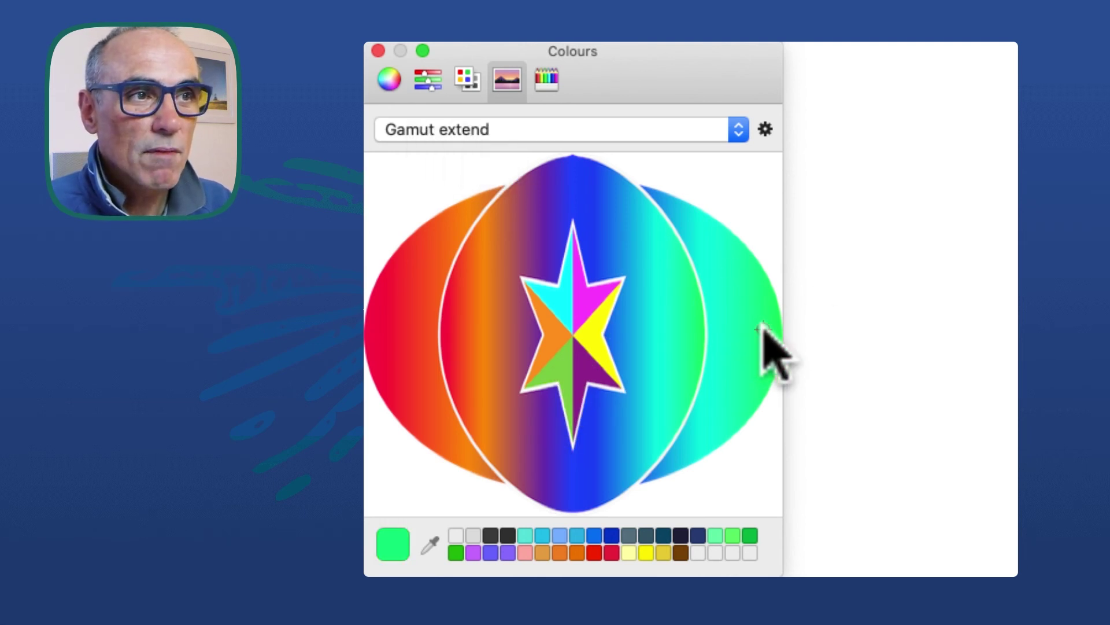
{"action": "left_click_drag", "start_coordinate": [392, 328], "coordinate": [514, 297]}
{"action": "left_click", "coordinate": [564, 295]}
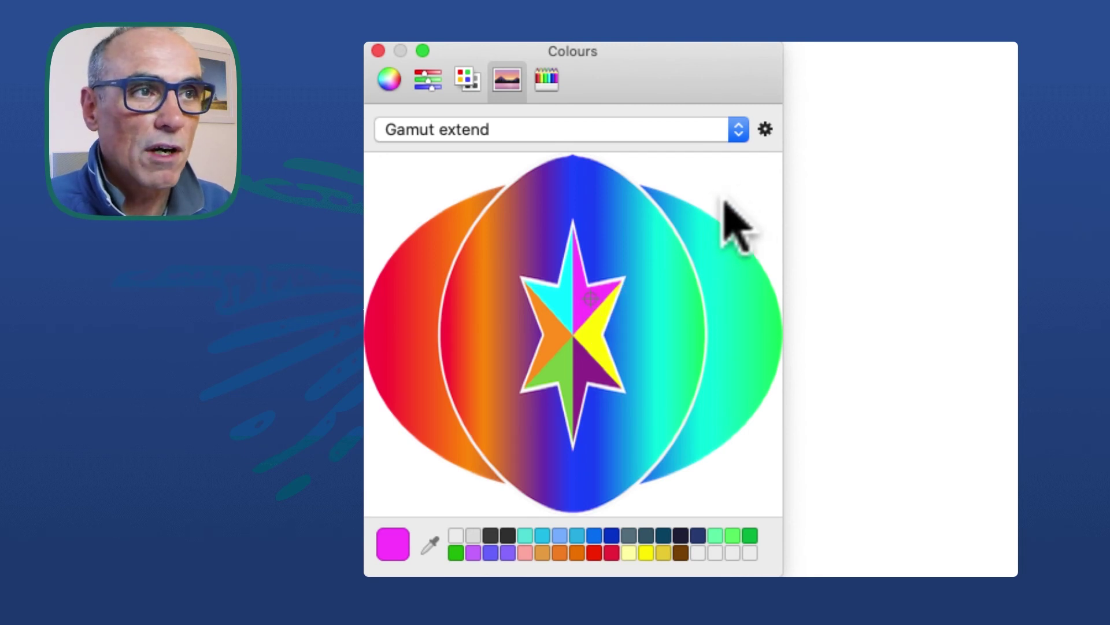
{"action": "left_click", "coordinate": [573, 173]}
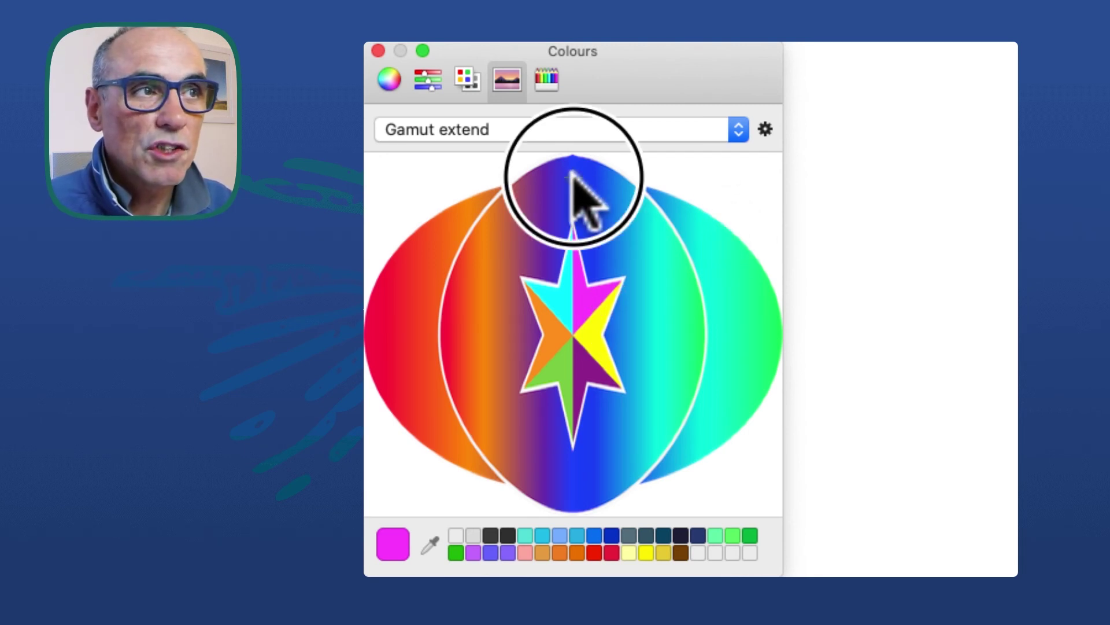
Step: Switch to the Spectrum image palette and return to Gamut extend
{"action": "left_click", "coordinate": [734, 130]}
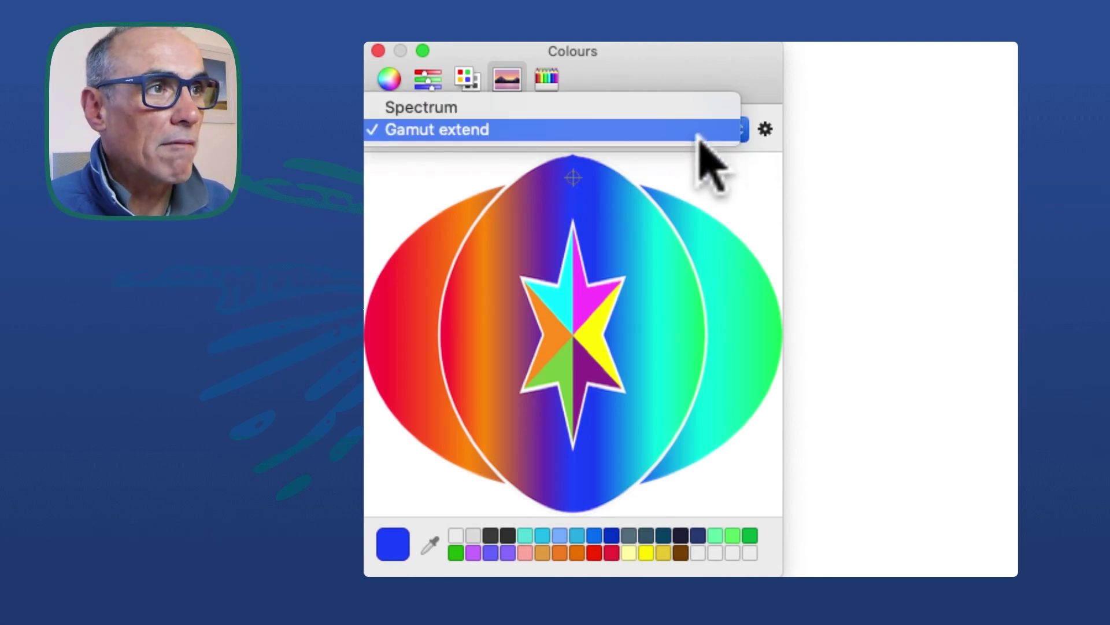
{"action": "left_click", "coordinate": [550, 108]}
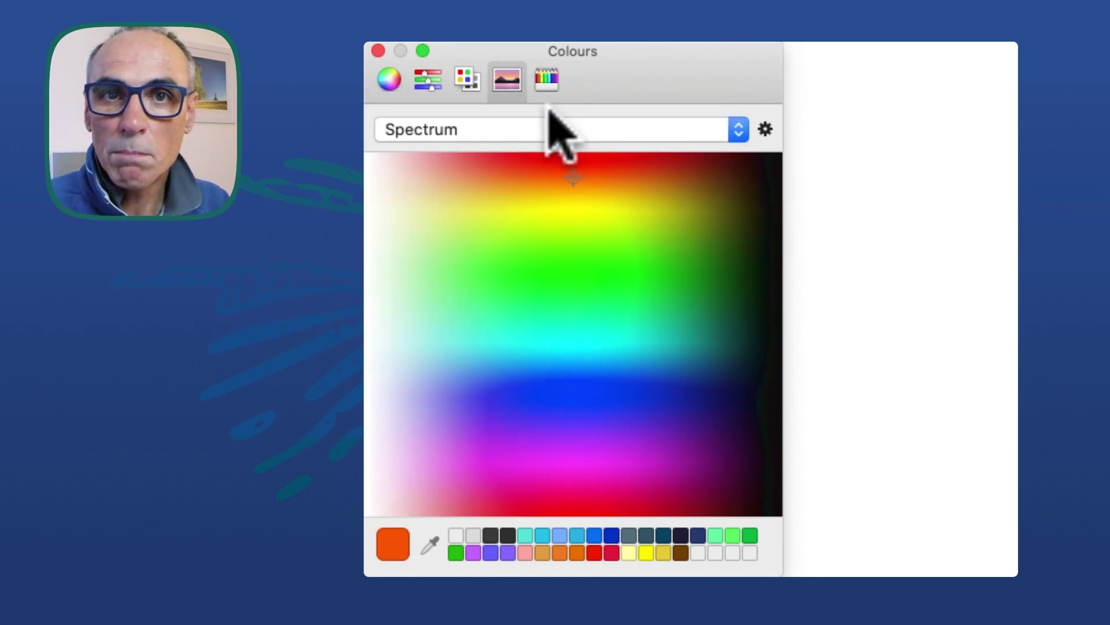
{"action": "left_click", "coordinate": [564, 134]}
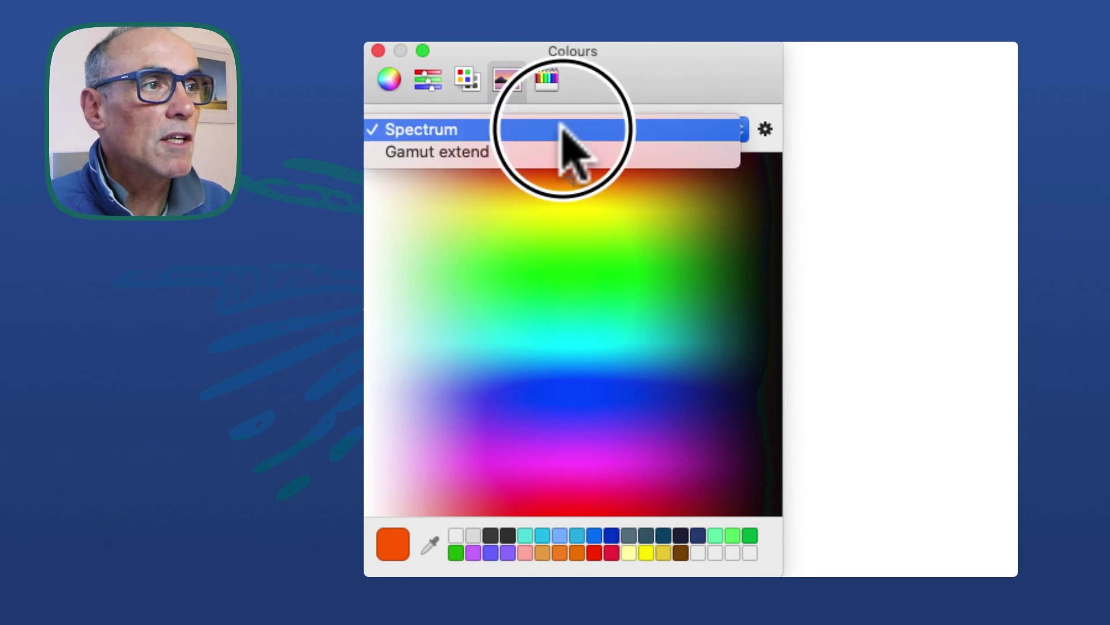
{"action": "left_click", "coordinate": [516, 152]}
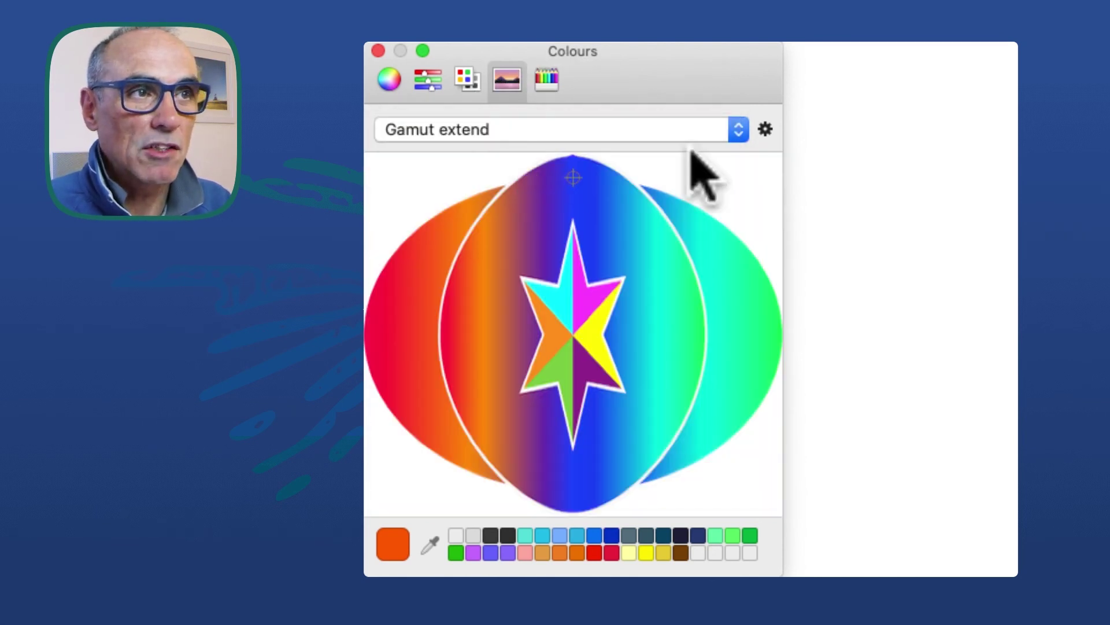
Step: Create another image palette from the file CMYK OGV icon.png
{"action": "left_click", "coordinate": [765, 129]}
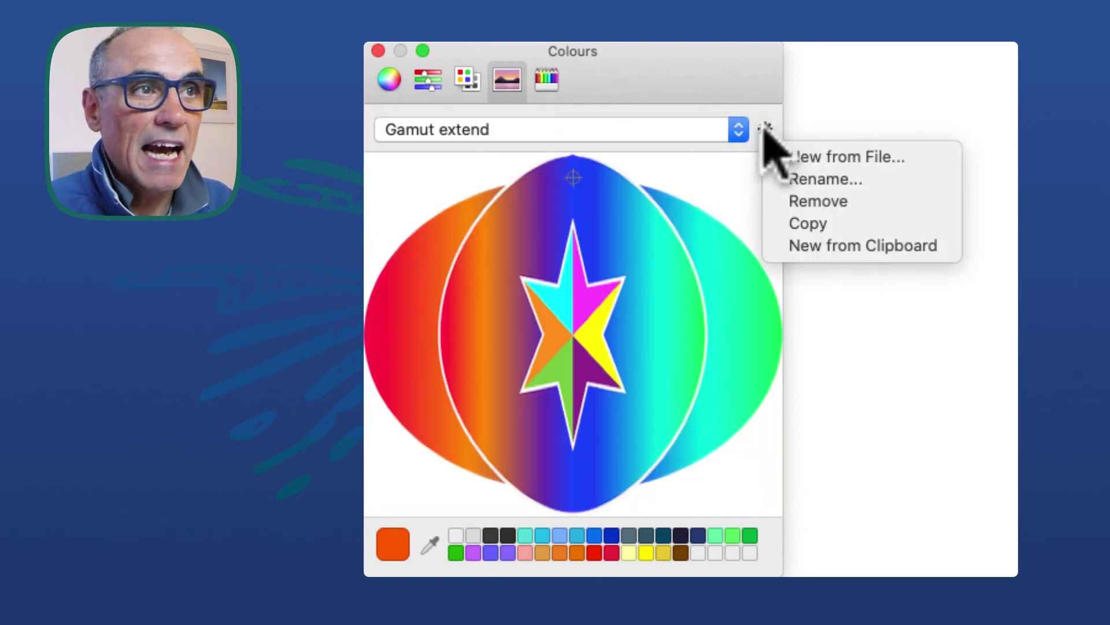
{"action": "left_click", "coordinate": [833, 161]}
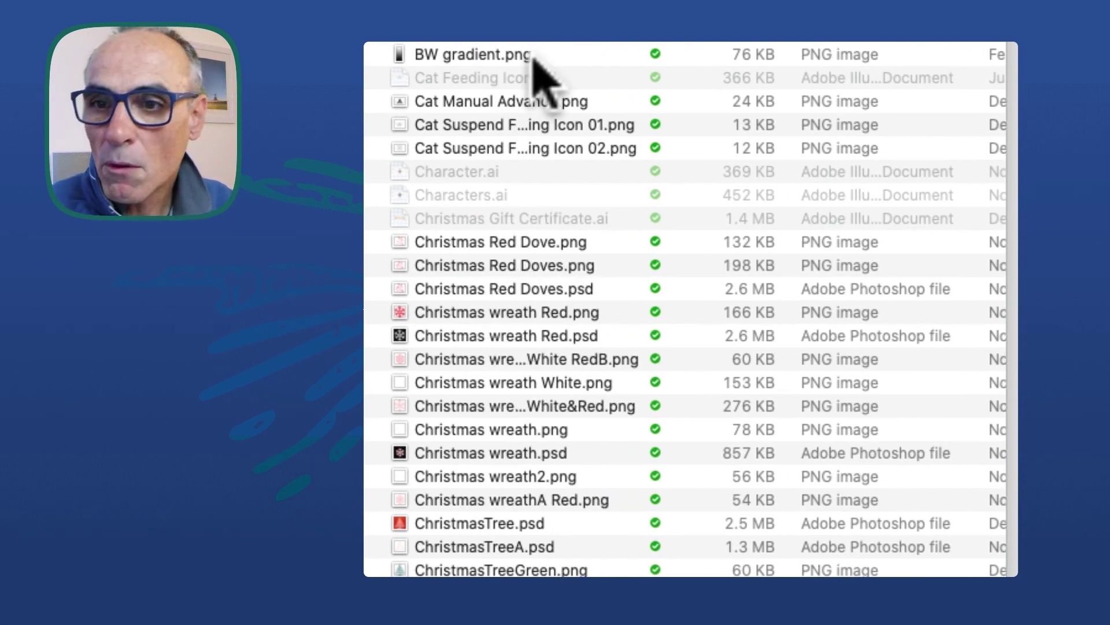
{"action": "scroll", "coordinate": [541, 74], "scroll_direction": "down", "scroll_amount": 8}
{"action": "scroll", "coordinate": [533, 61], "scroll_direction": "down", "scroll_amount": 10}
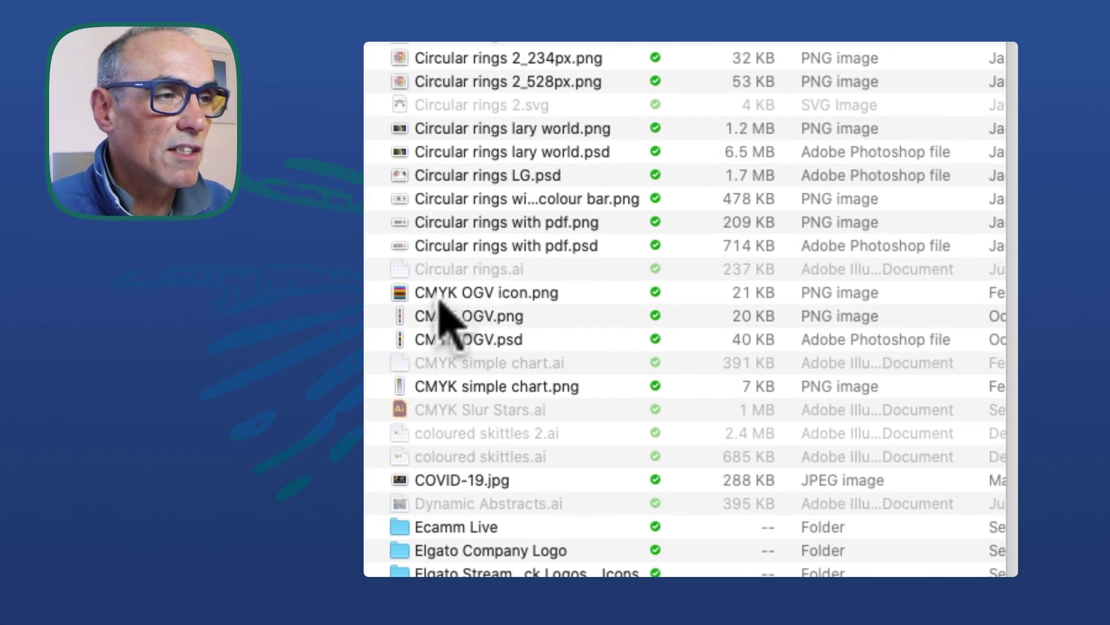
{"action": "left_click", "coordinate": [496, 296]}
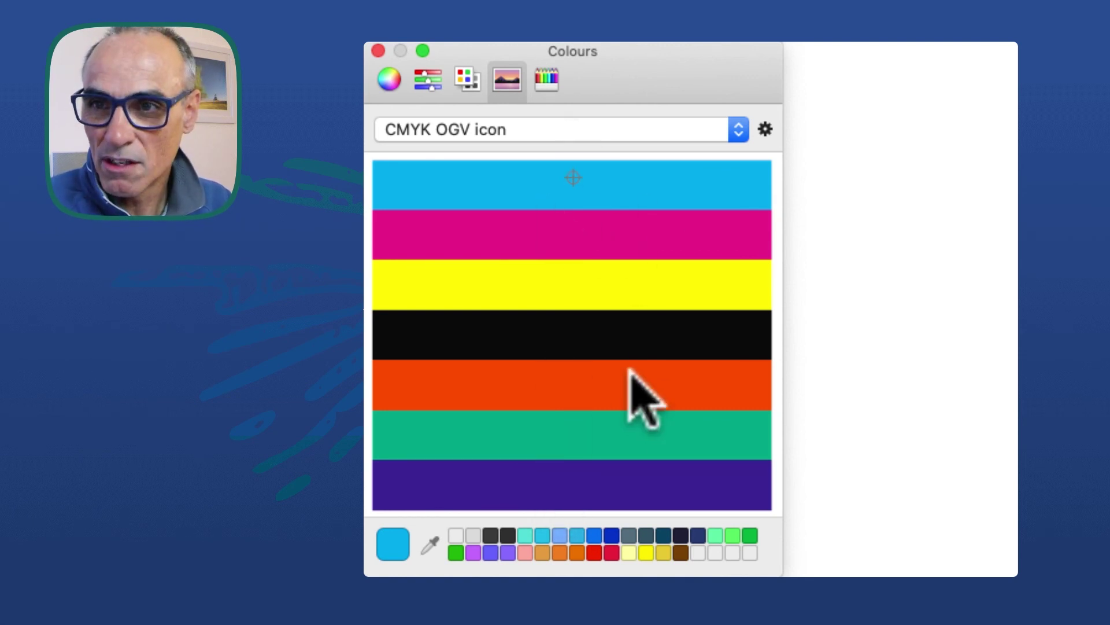
Step: Switch to Gamut extend and back to the CMYK OGV icon palette, and sample its black stripe
{"action": "left_click", "coordinate": [557, 129]}
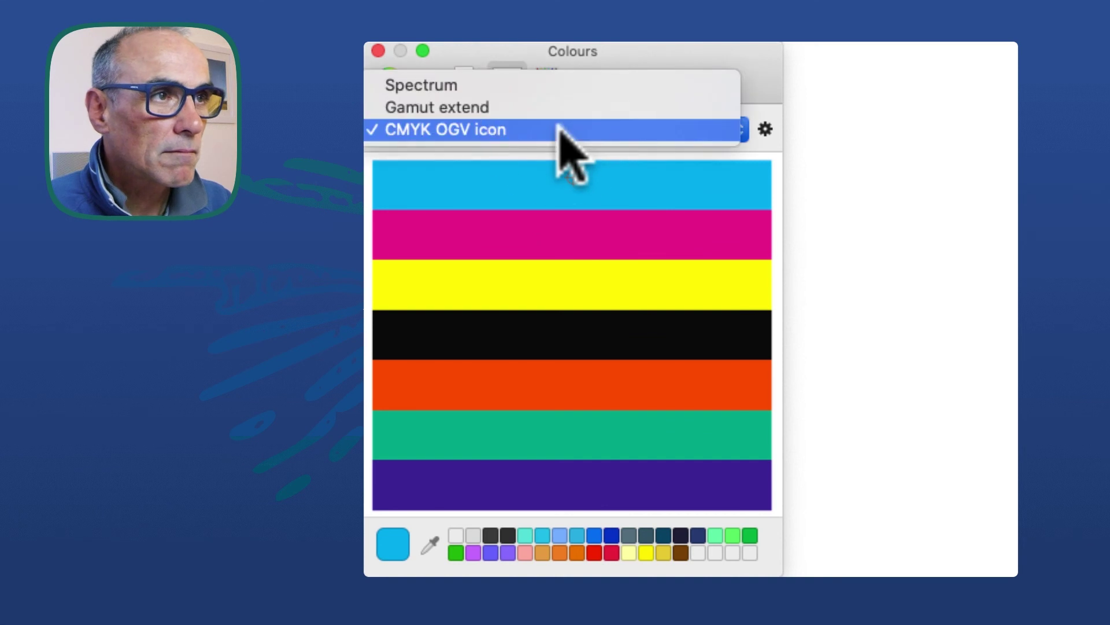
{"action": "left_click", "coordinate": [556, 108]}
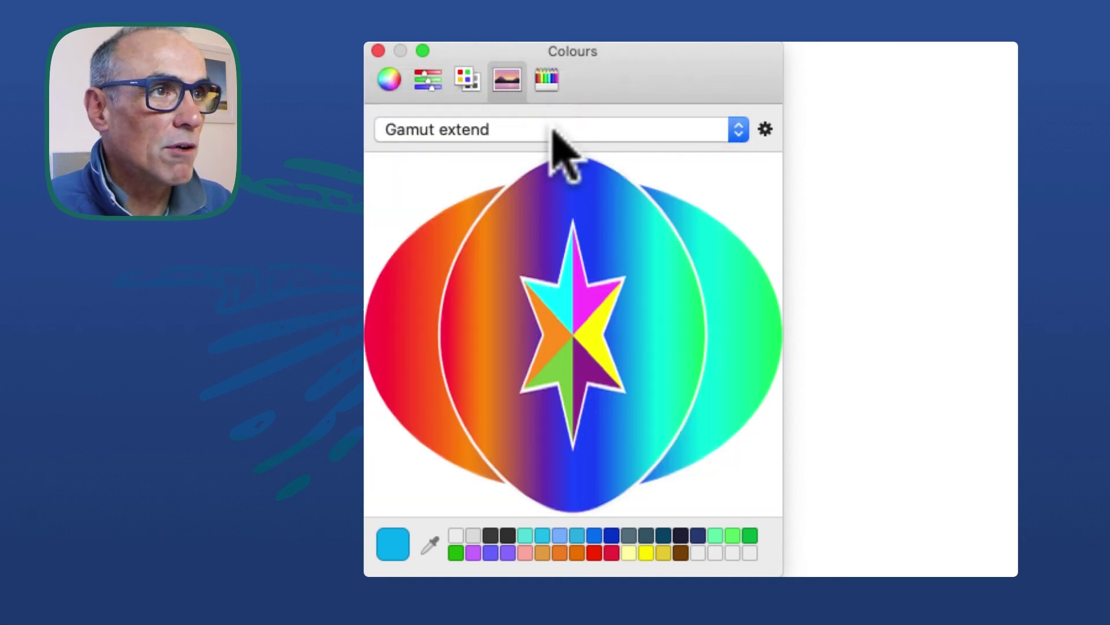
{"action": "left_click", "coordinate": [551, 138]}
{"action": "left_click", "coordinate": [535, 153]}
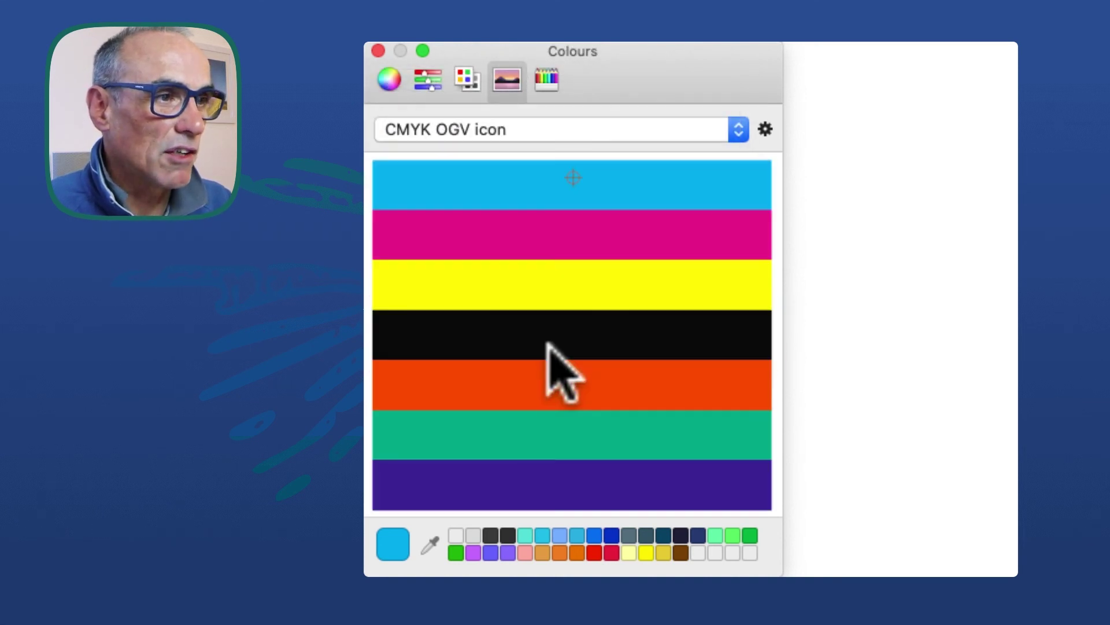
{"action": "left_click", "coordinate": [617, 335]}
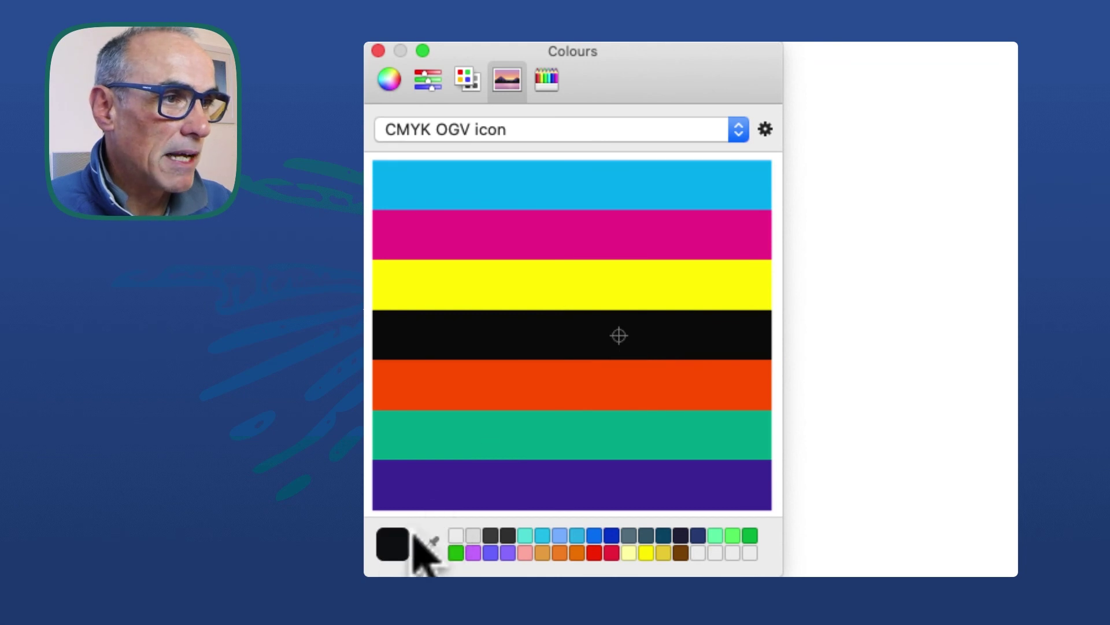
Step: Sample the orange, green and purple stripes of the CMYK OGV icon image palette
{"action": "left_click", "coordinate": [513, 380]}
{"action": "left_click", "coordinate": [510, 432]}
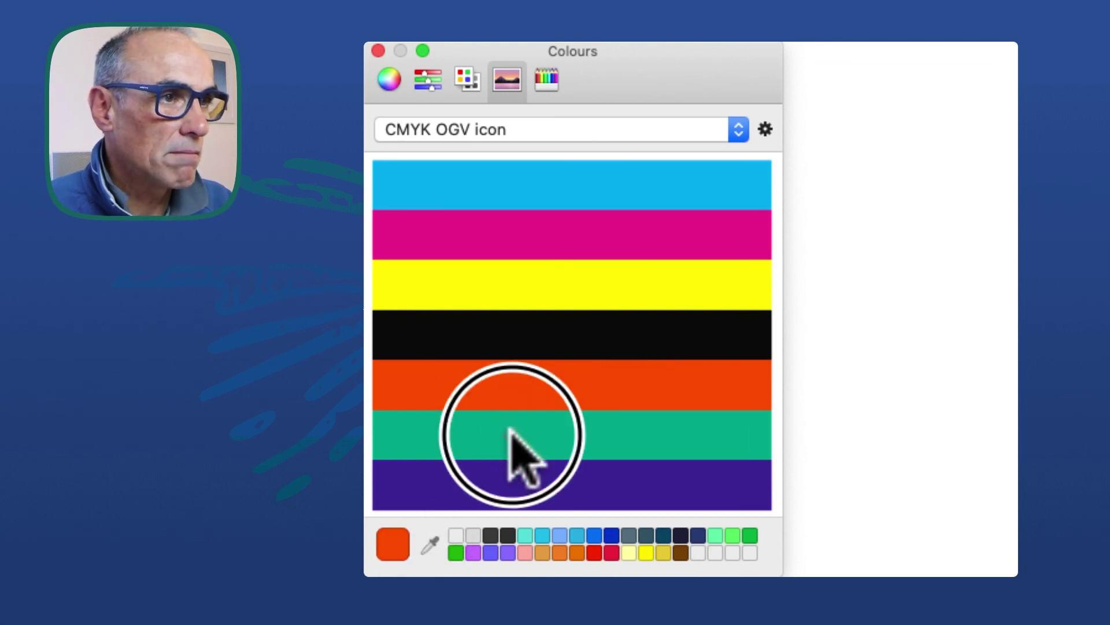
{"action": "left_click", "coordinate": [504, 478]}
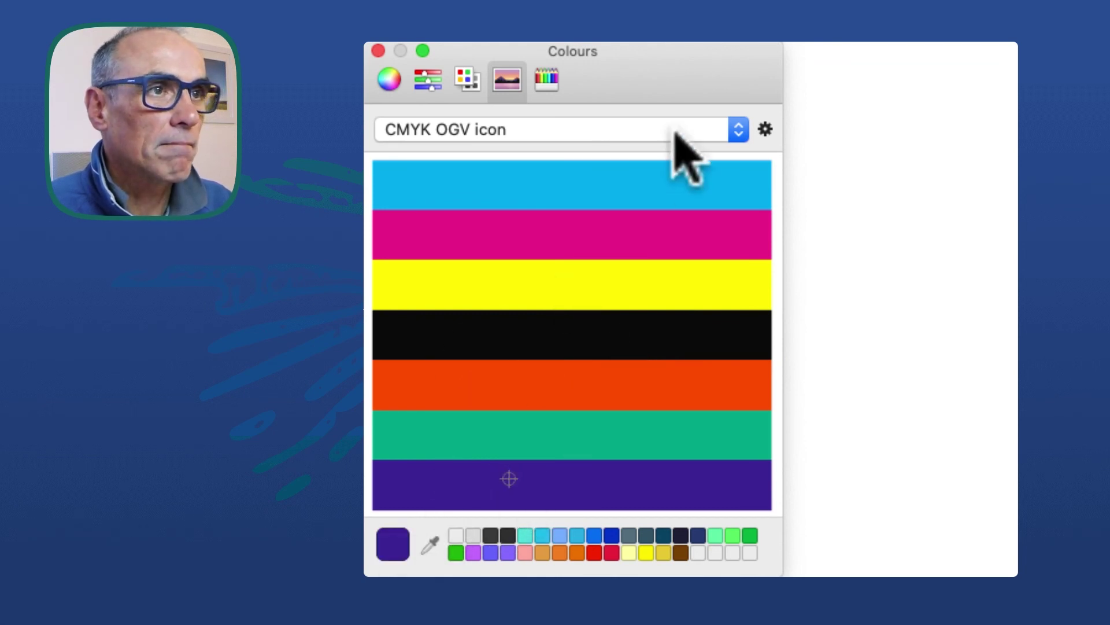
Step: Switch the image palette to Spectrum, and choose the Grape colour from the pencils
{"action": "left_click", "coordinate": [528, 137]}
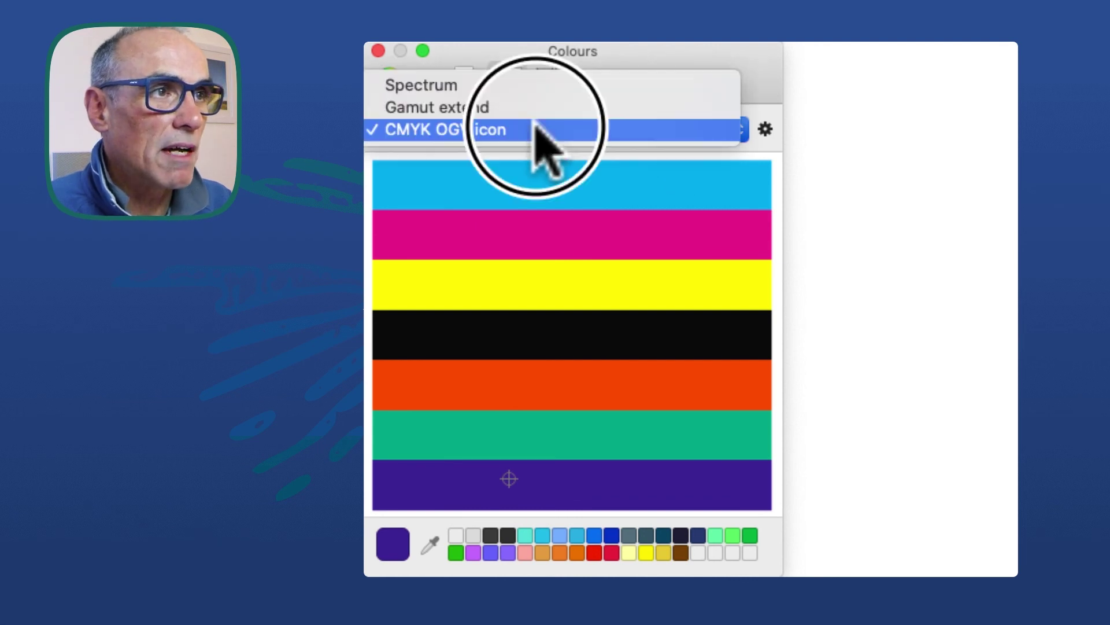
{"action": "left_click", "coordinate": [512, 86]}
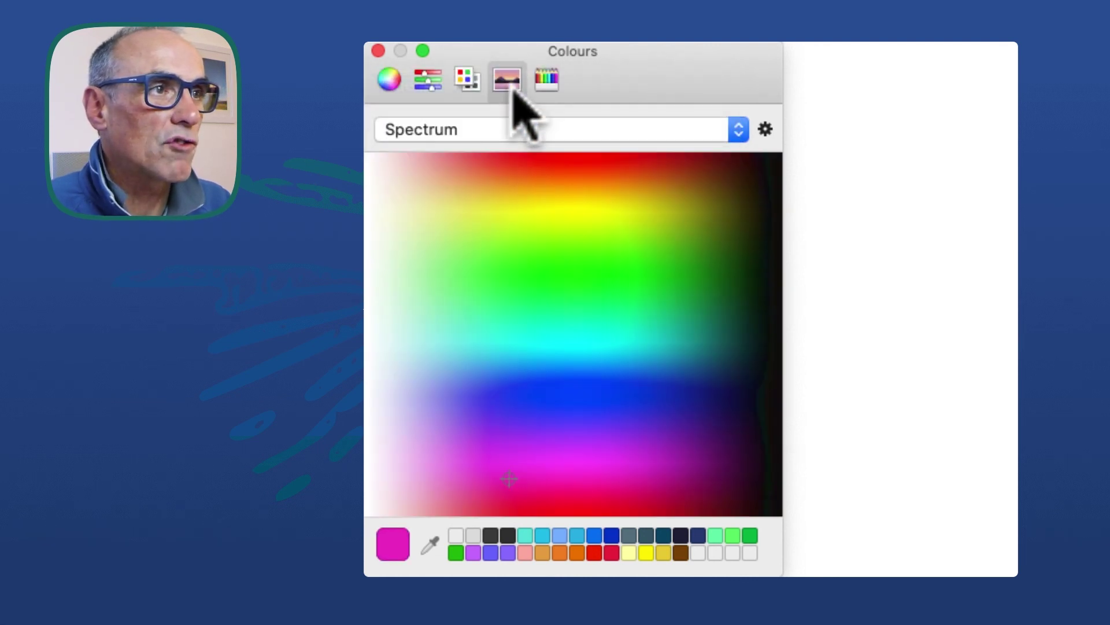
{"action": "left_click", "coordinate": [549, 79]}
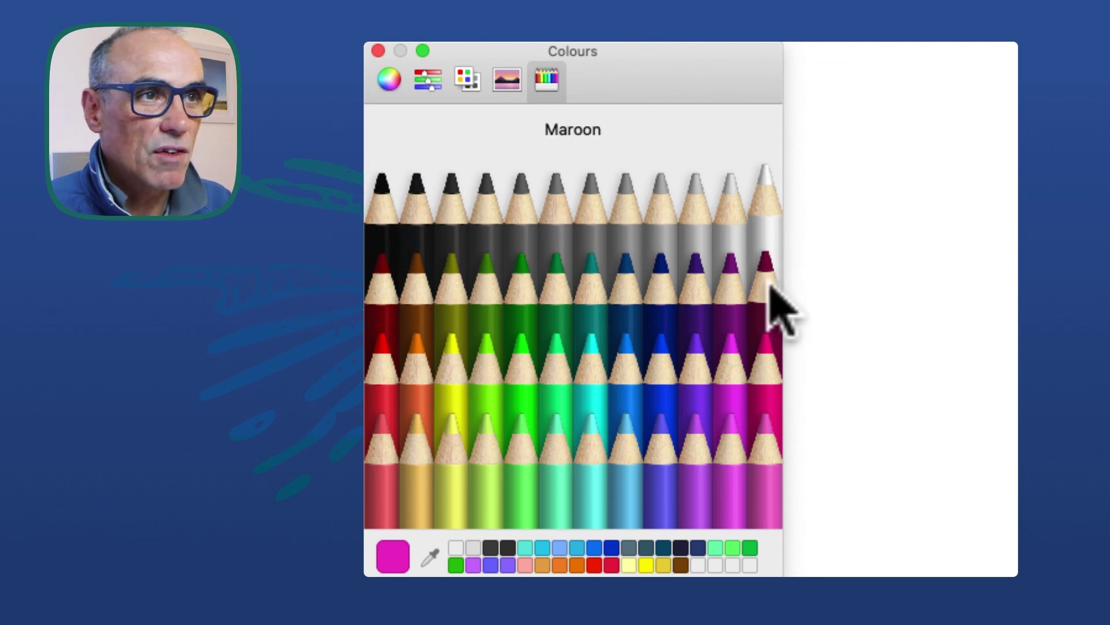
{"action": "left_click", "coordinate": [700, 389]}
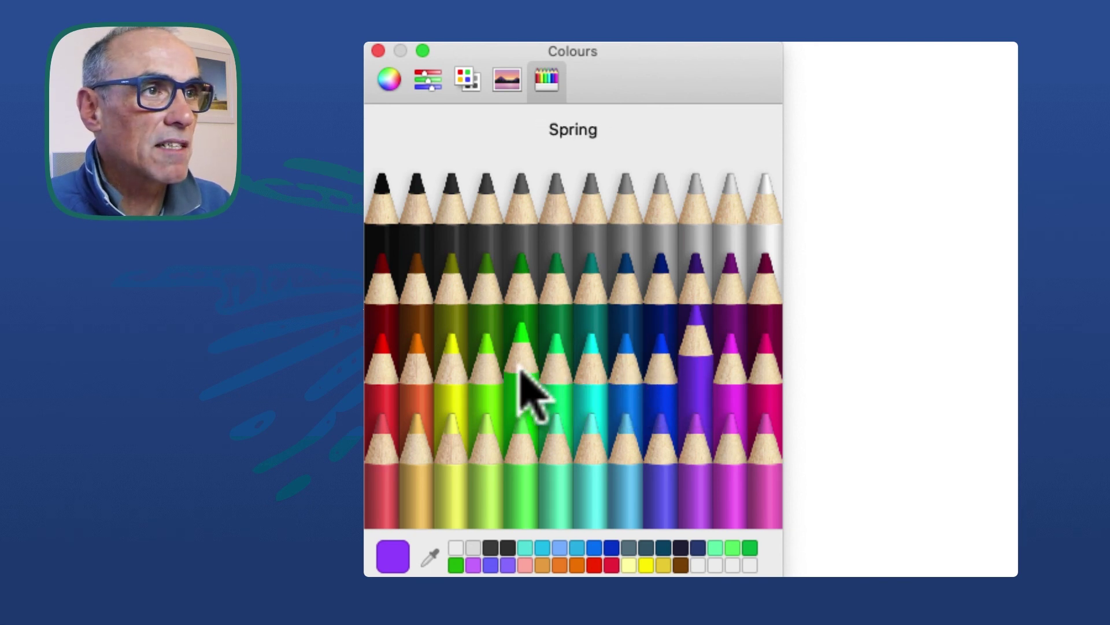
Step: Show the Crayons colour palette and look through its list of named colours up to the first entry
{"action": "left_click", "coordinate": [467, 81]}
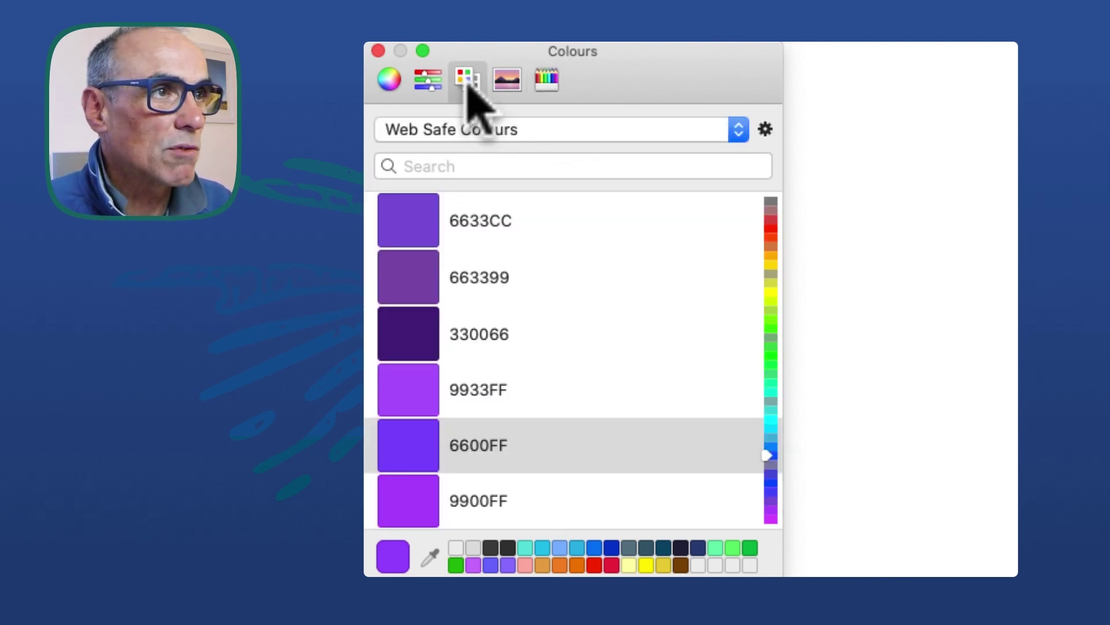
{"action": "left_click", "coordinate": [493, 128]}
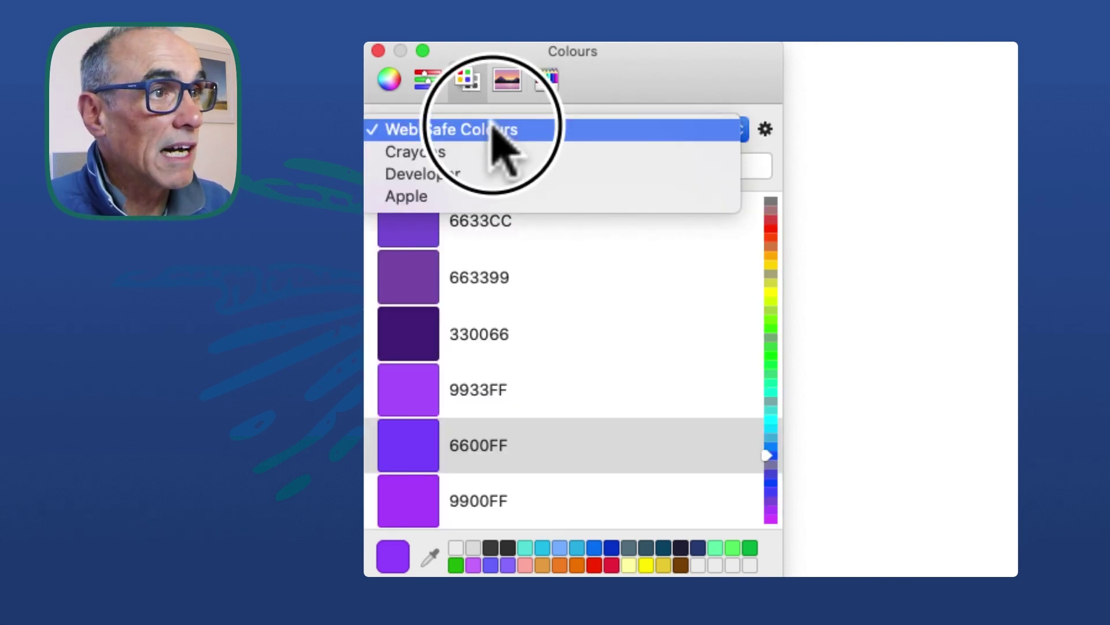
{"action": "left_click", "coordinate": [470, 151]}
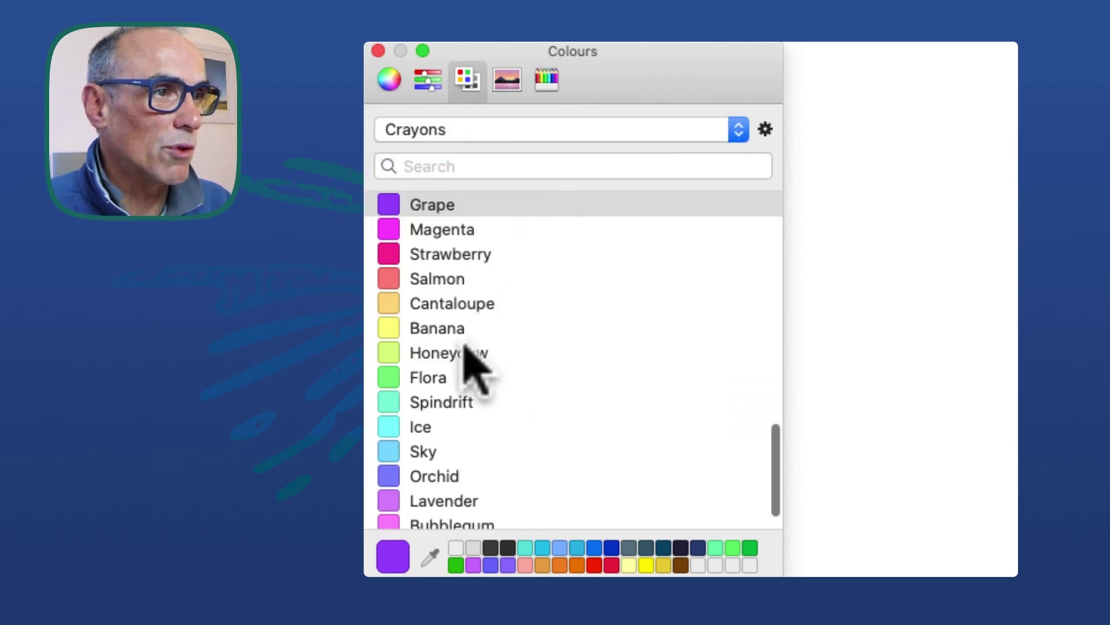
{"action": "scroll", "coordinate": [515, 347], "scroll_direction": "down", "scroll_amount": 2}
{"action": "scroll", "coordinate": [518, 341], "scroll_direction": "up", "scroll_amount": 15}
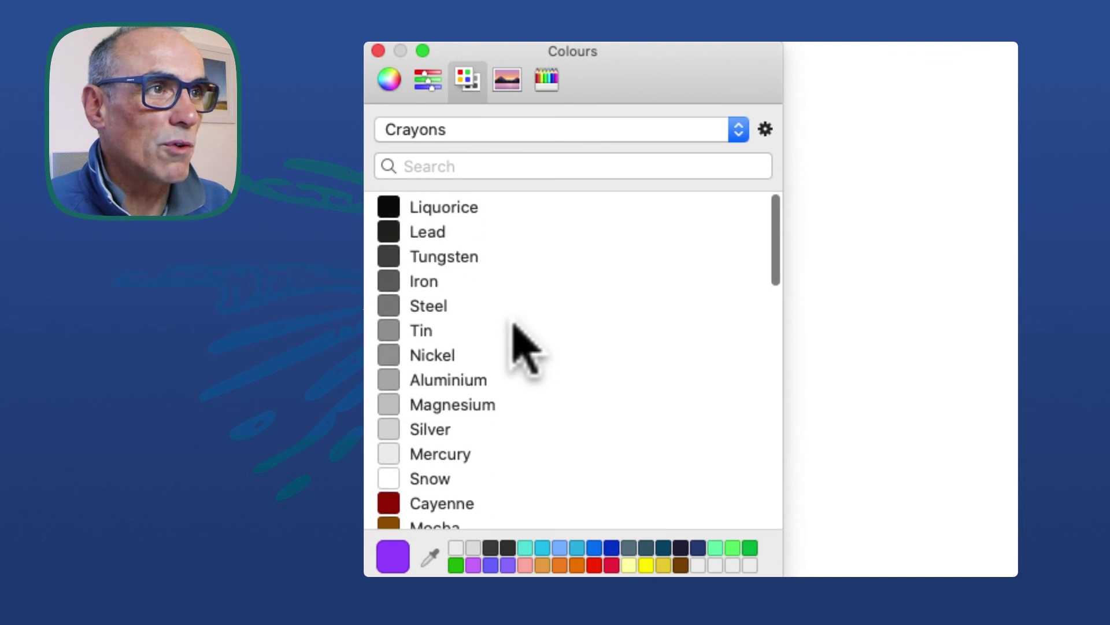
Step: Return to the pencils and sample a dark teal colour from the screen with the eyedropper
{"action": "left_click", "coordinate": [547, 80]}
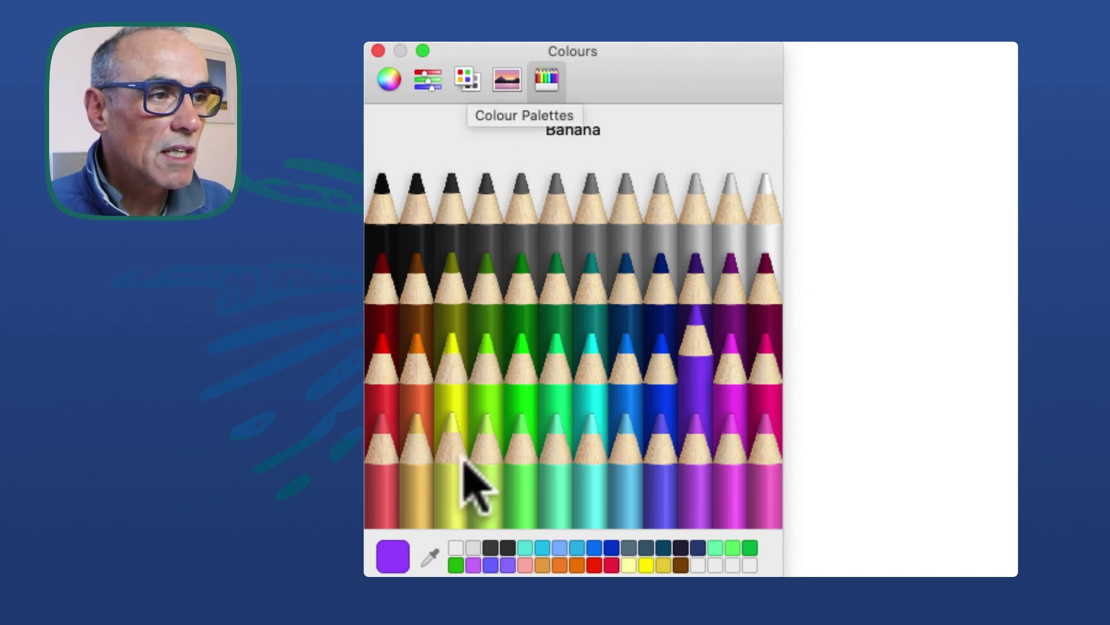
{"action": "left_click", "coordinate": [430, 559]}
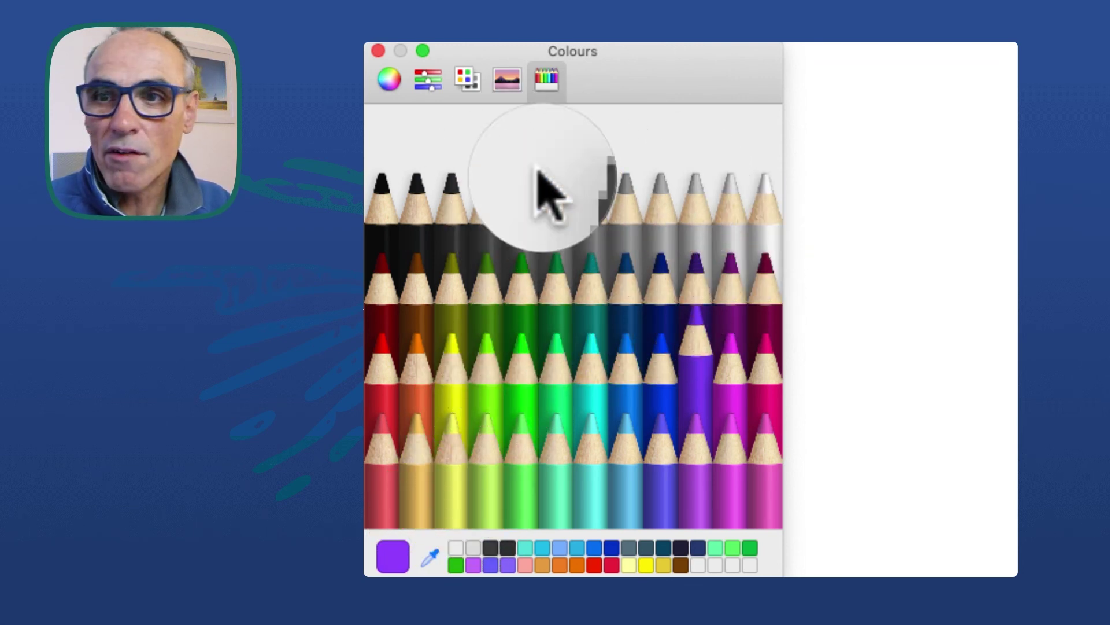
{"action": "key", "text": "Escape"}
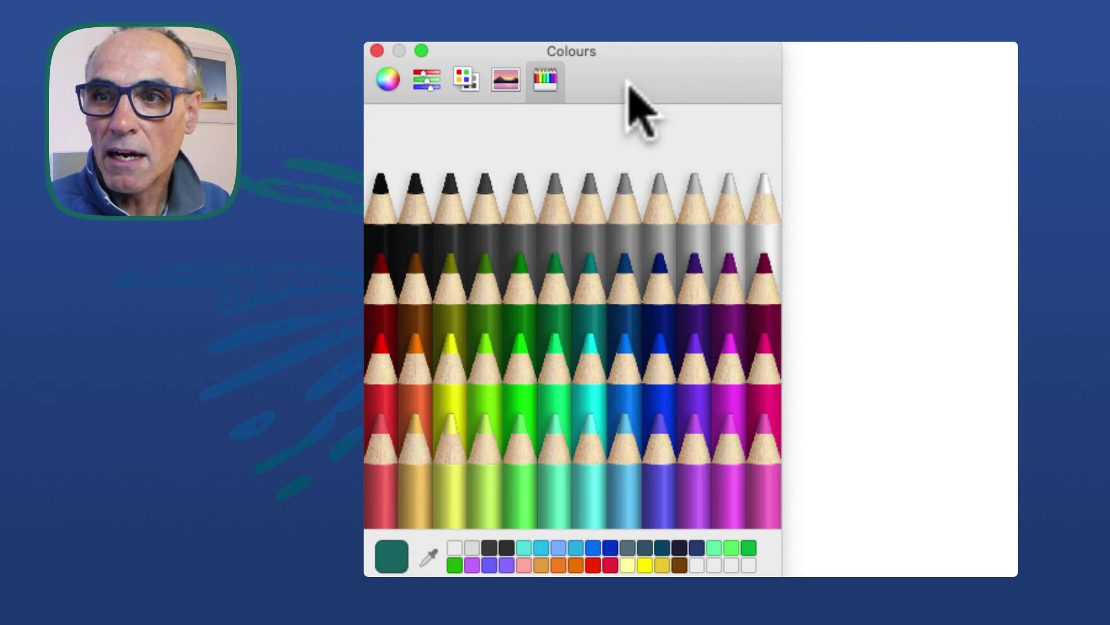
{"action": "left_click_drag", "start_coordinate": [640, 104], "coordinate": [642, 36]}
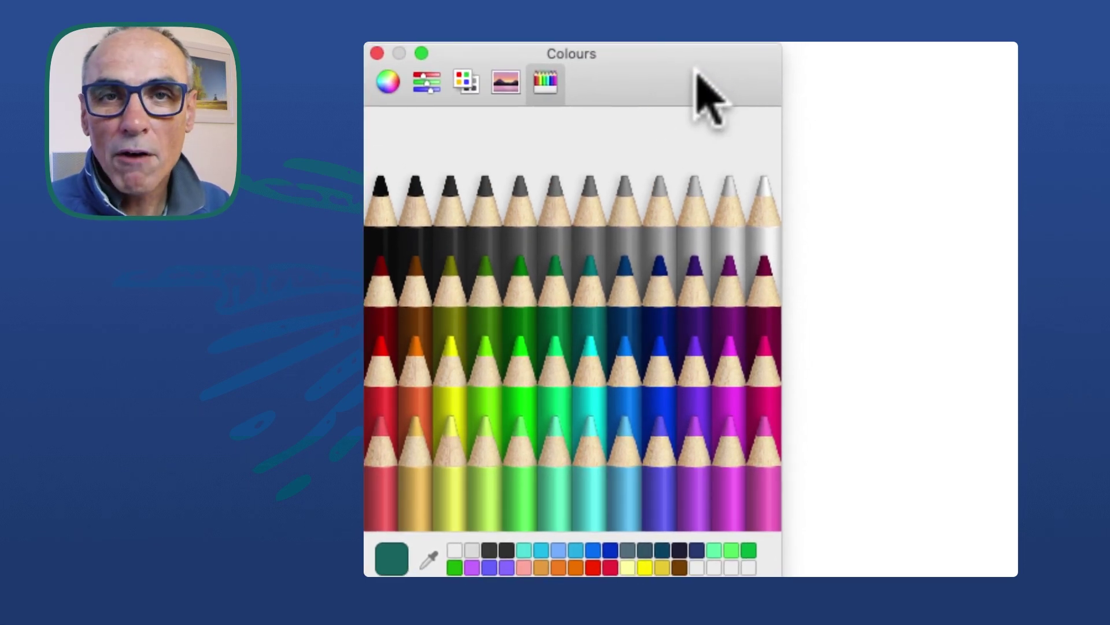
Step: Go back to the Crayons colour palette and review the available palettes and the palette management options
{"action": "left_click", "coordinate": [467, 93]}
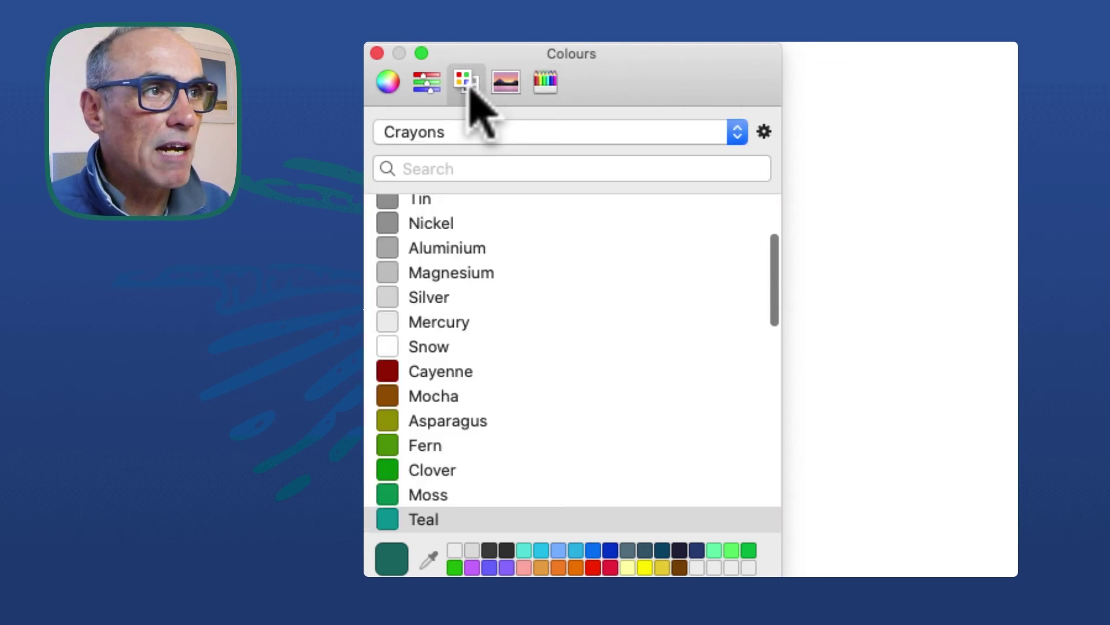
{"action": "left_click", "coordinate": [495, 130]}
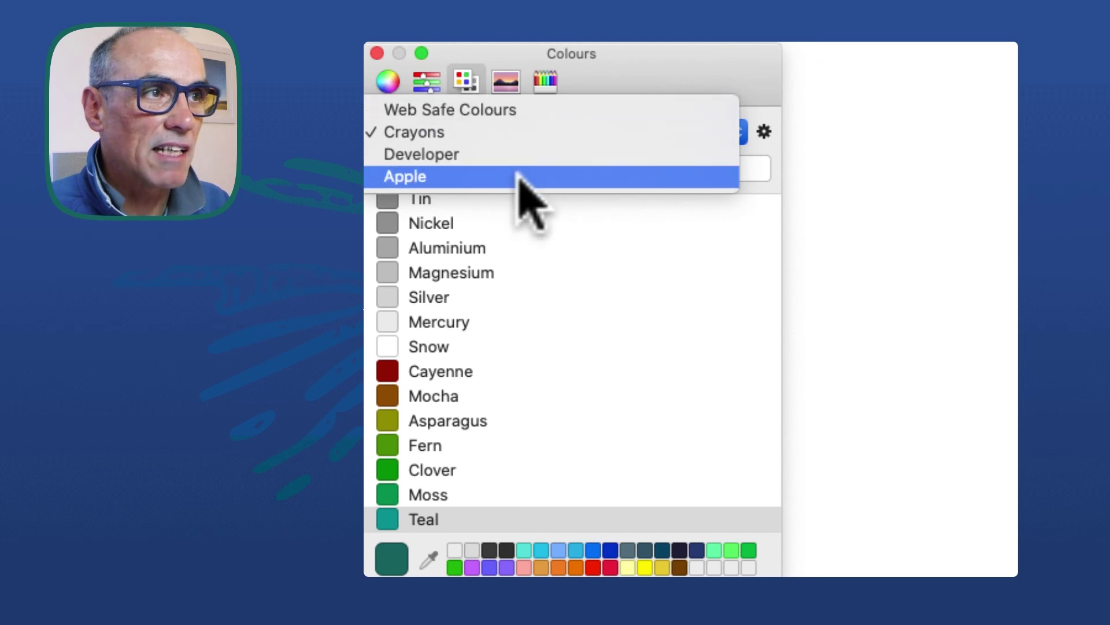
{"action": "left_click", "coordinate": [681, 63]}
{"action": "left_click", "coordinate": [765, 133]}
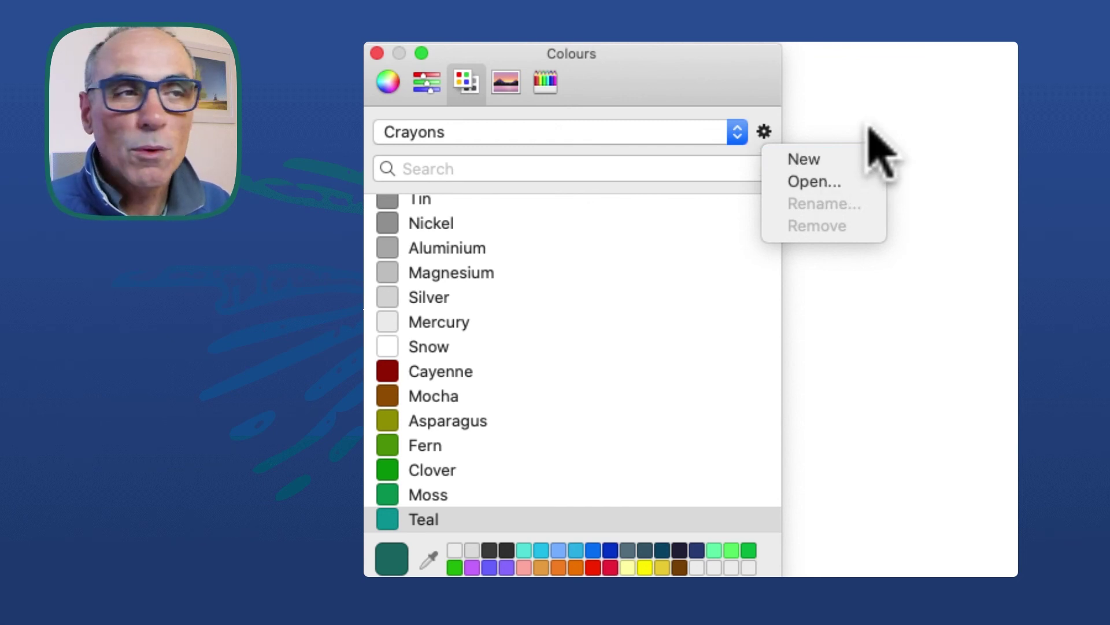
{"action": "left_click", "coordinate": [893, 130]}
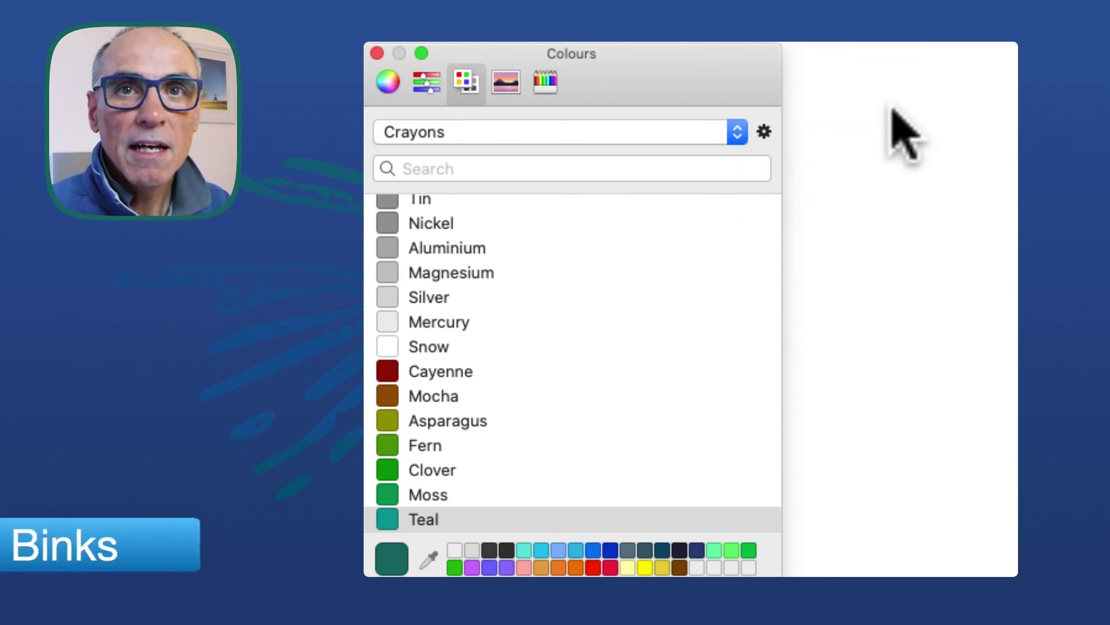